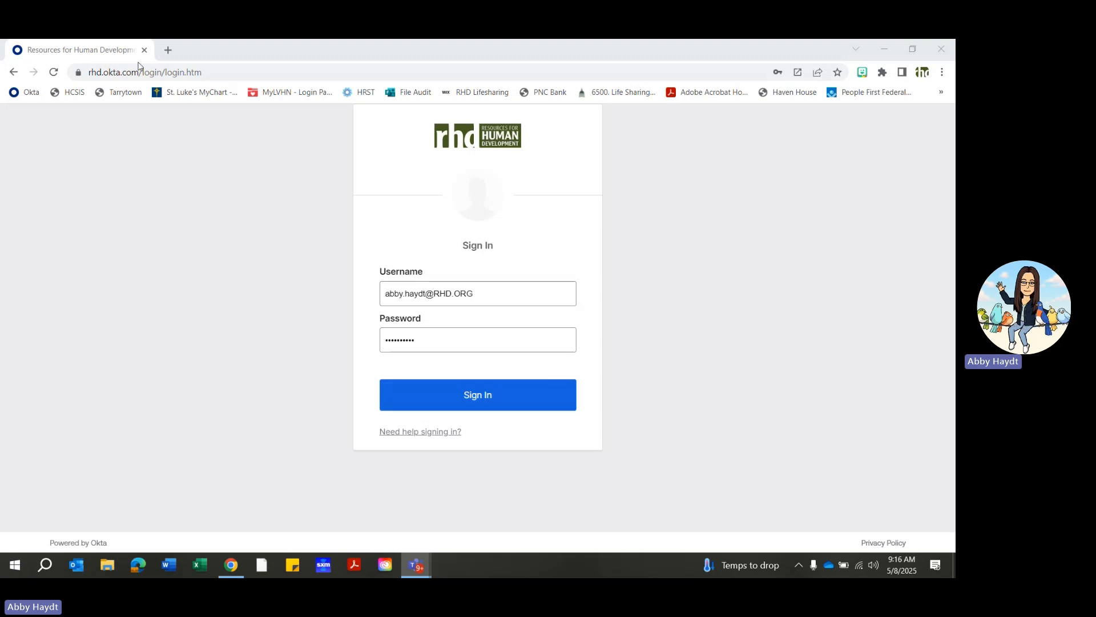
- Go to rhd.okta.com and sign in with the credentials already filled in
drag(207, 73, 63, 76)
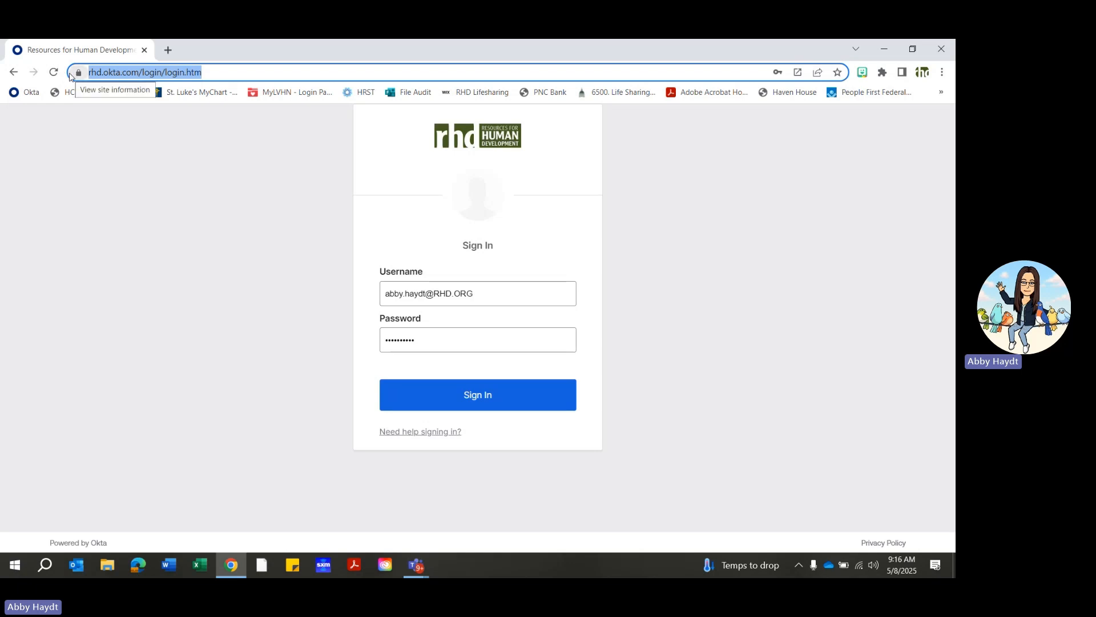
text(rhd.)
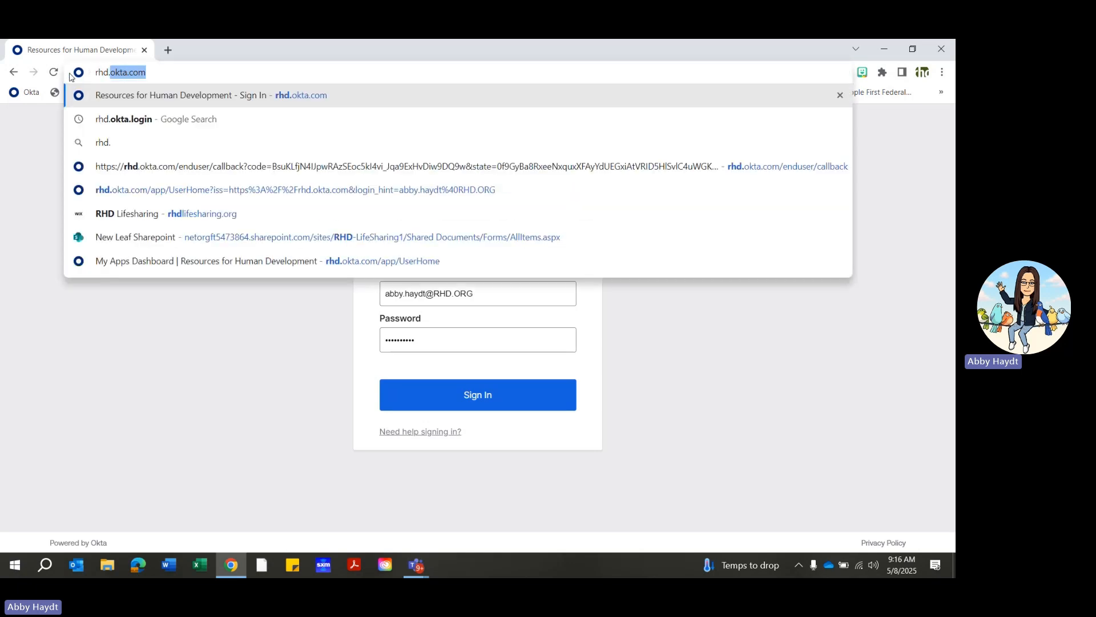
text(ok)
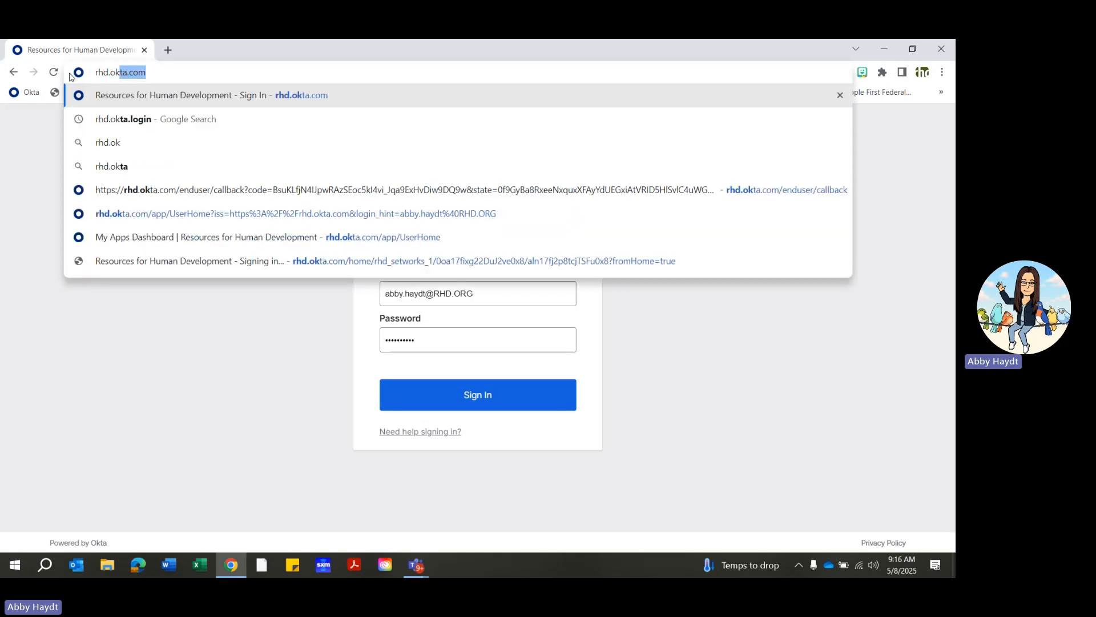
text(ta.com)
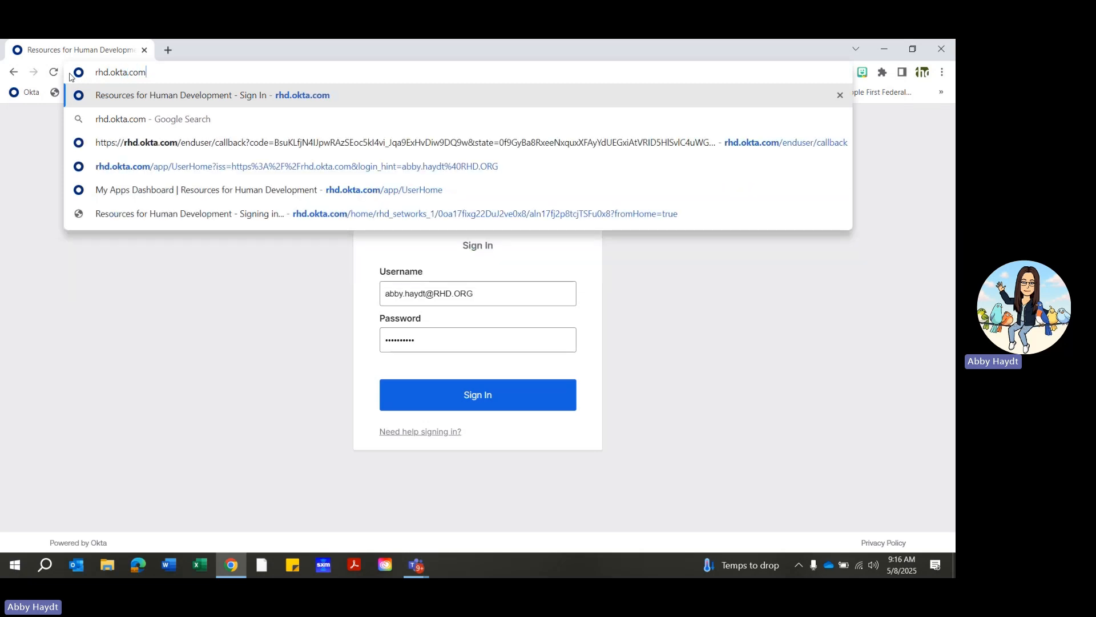
key(Return)
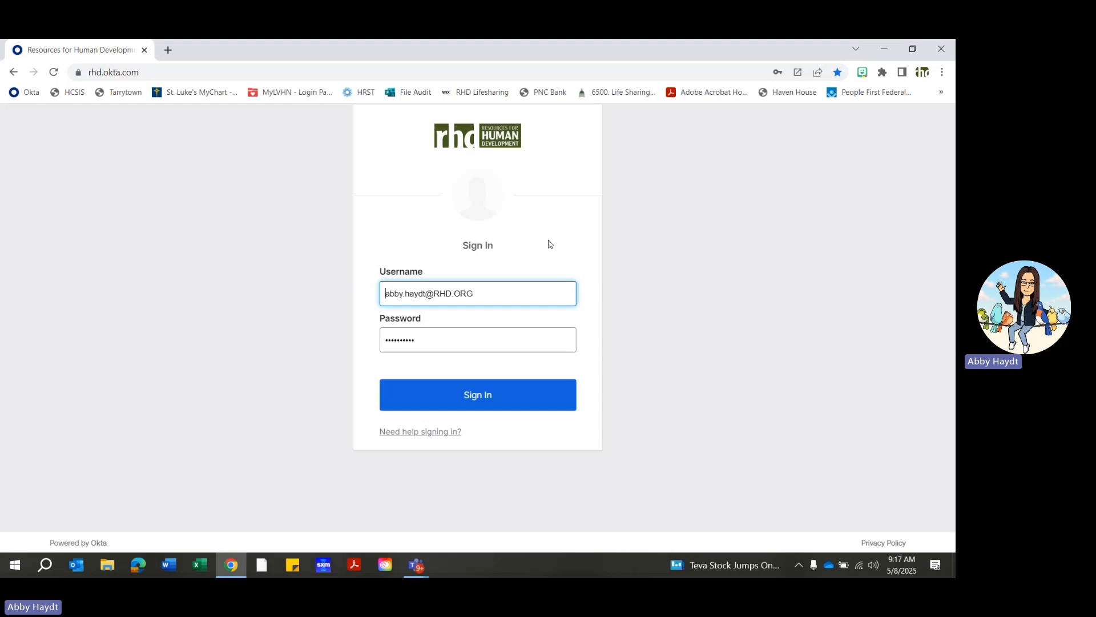
click(478, 396)
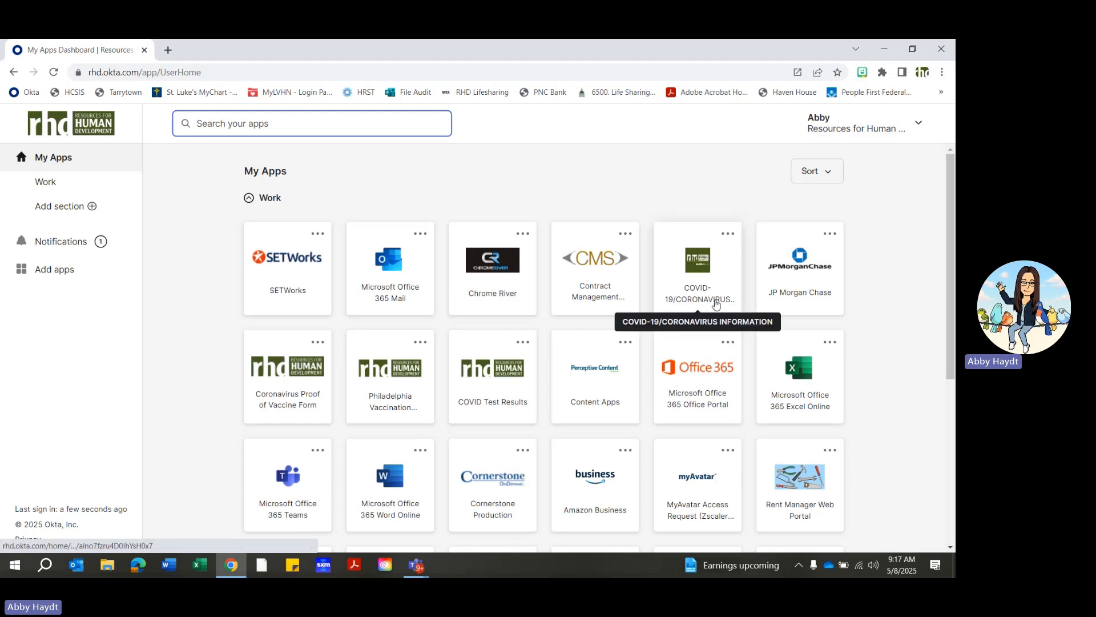
- Move the Internal Job Postings app from the end of the dashboard to the slot just before Microsoft Office 365 Office Portal
scroll(715, 305, down, 5)
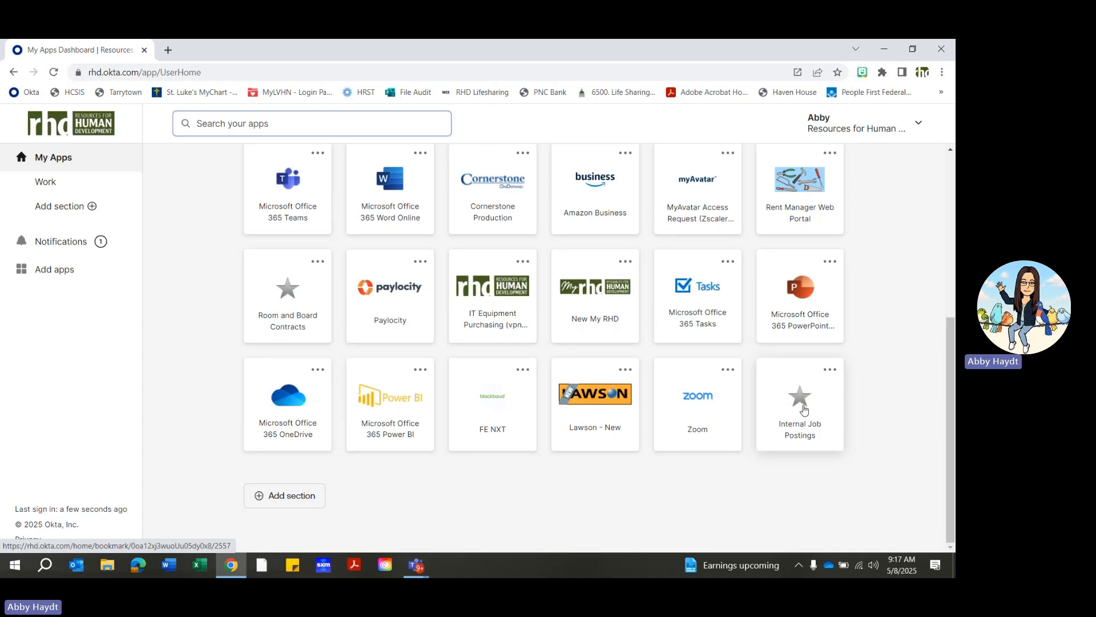
drag(804, 409, 367, 191)
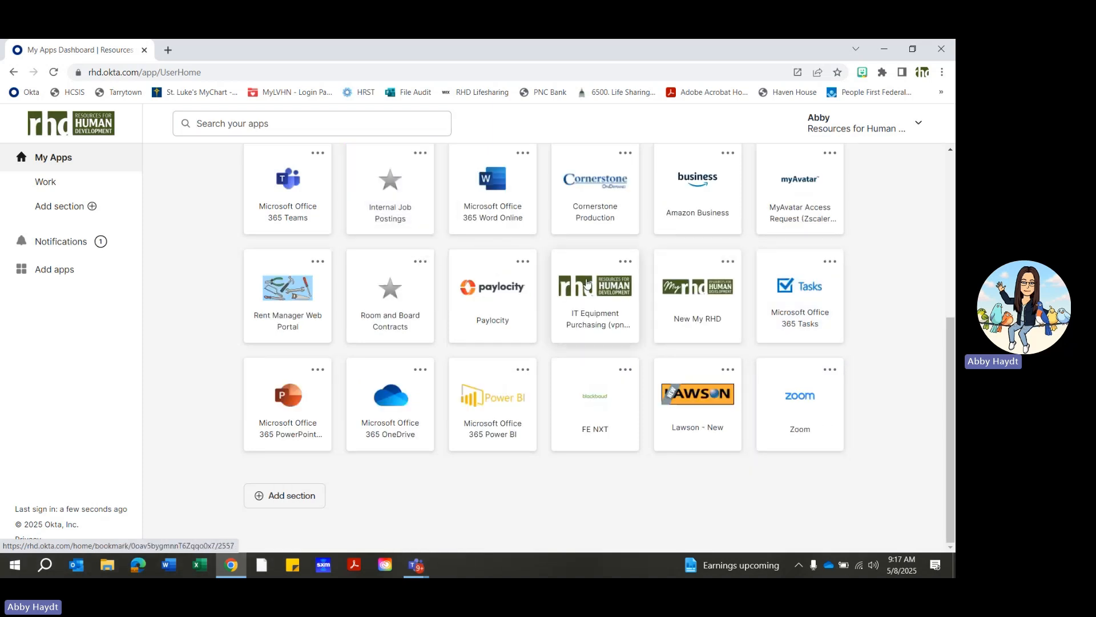
scroll(587, 284, up, 5)
drag(399, 480, 720, 365)
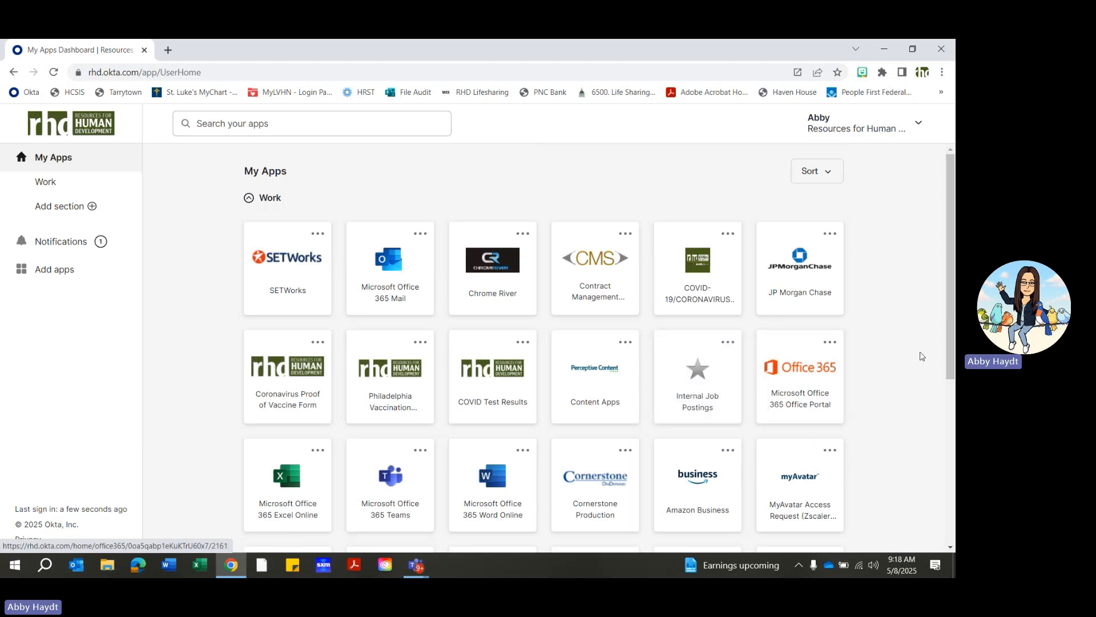
- Open SETWorks from the apps dashboard and show the calendar week 4/27/2025 - 5/3/2025
click(292, 261)
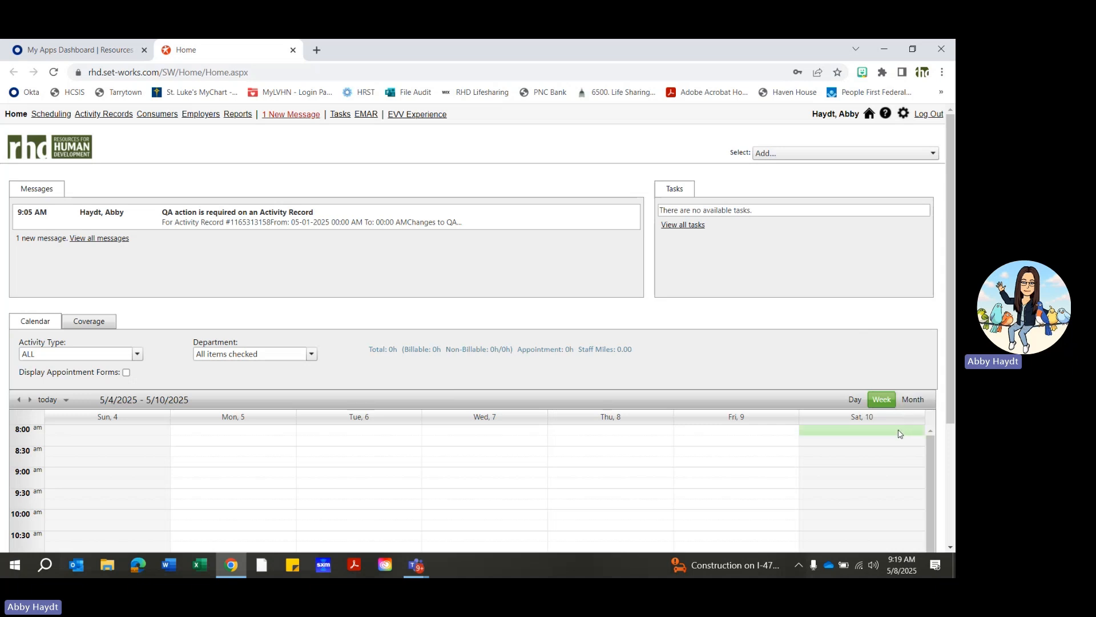
scroll(856, 388, down, 1)
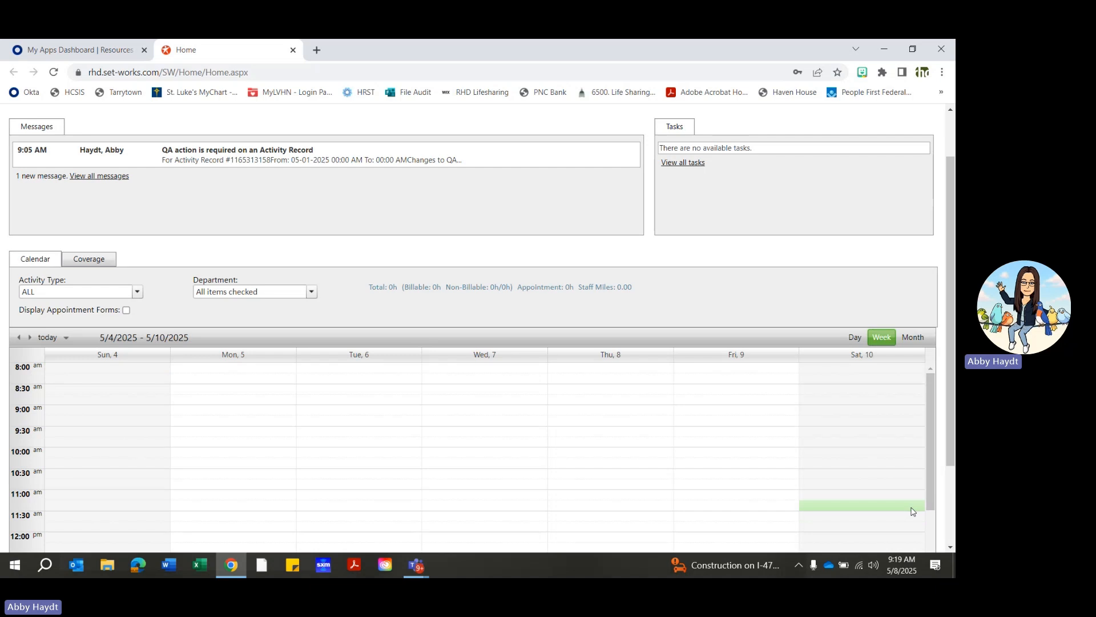
click(20, 341)
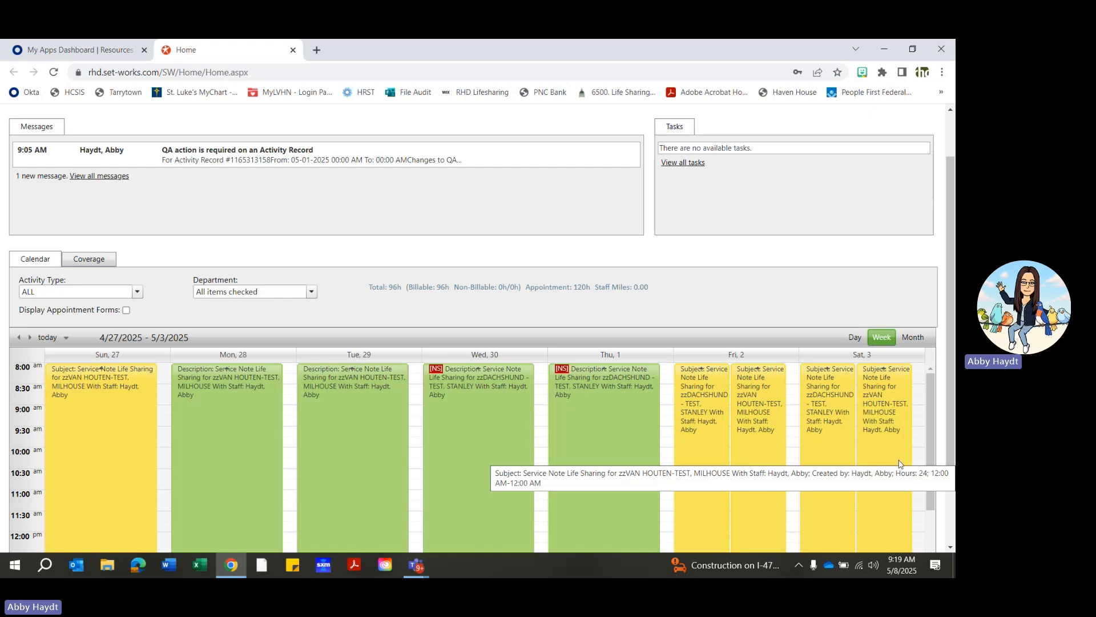
- Examine the week's yellow appointments and green service notes in the calendar, including the ones marked NS
scroll(899, 464, up, 1)
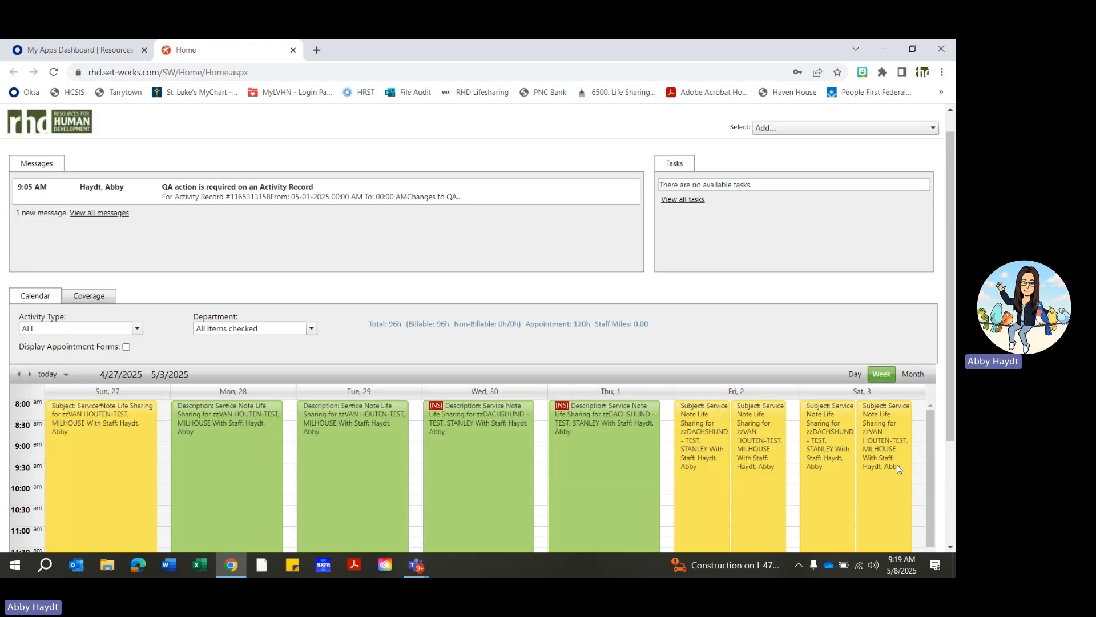
scroll(897, 465, down, 2)
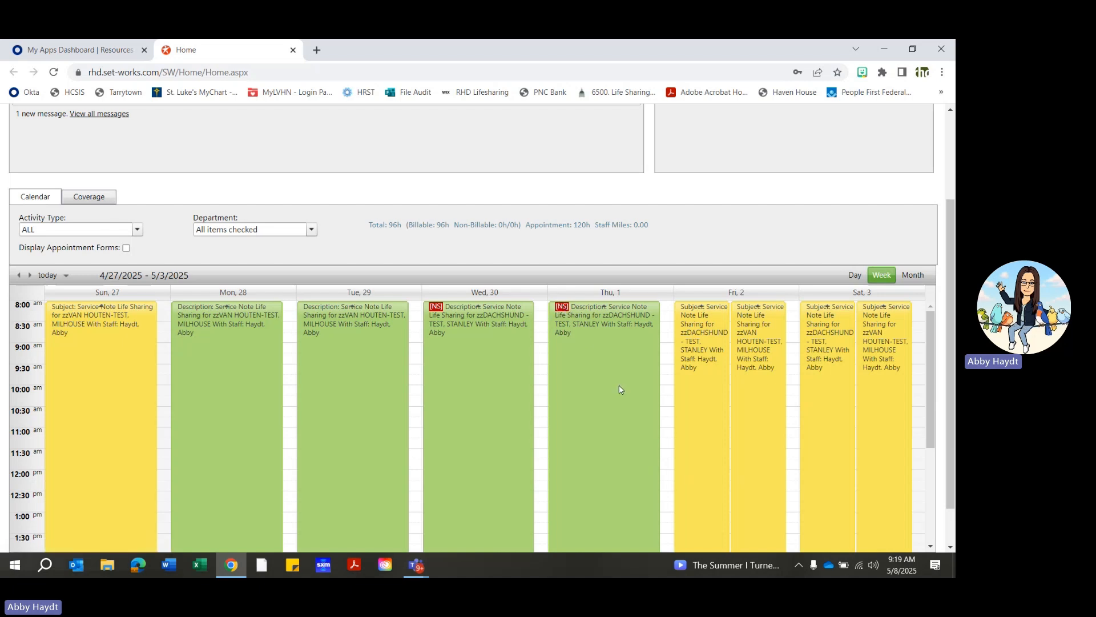
mouse_move(609, 381)
scroll(343, 434, down, 2)
scroll(372, 449, up, 4)
scroll(375, 426, down, 2)
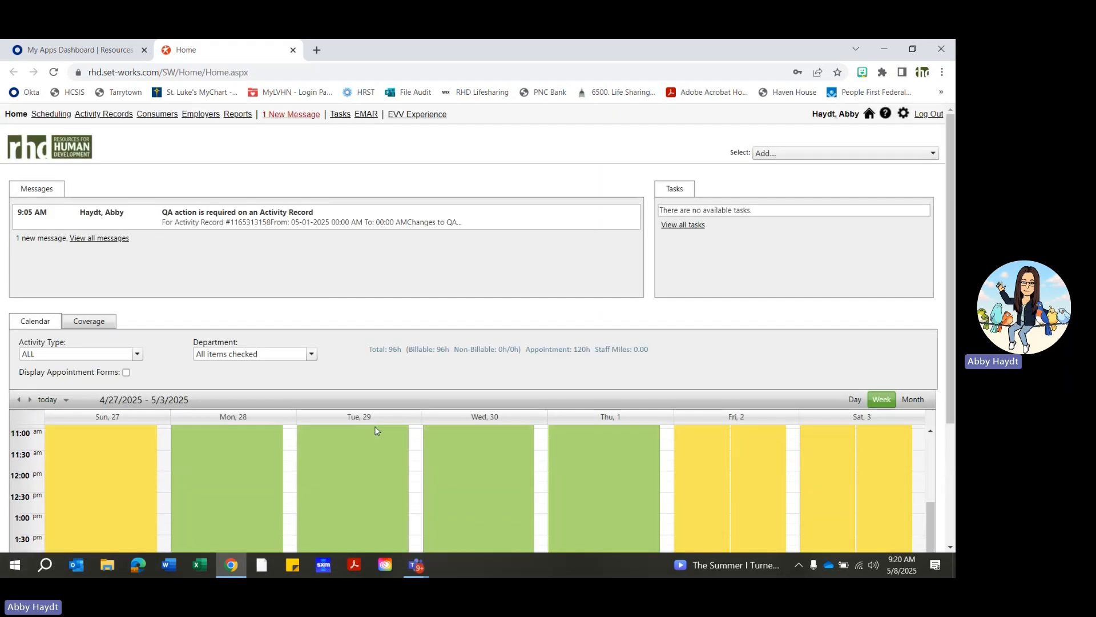
scroll(550, 372, down, 2)
scroll(422, 452, up, 3)
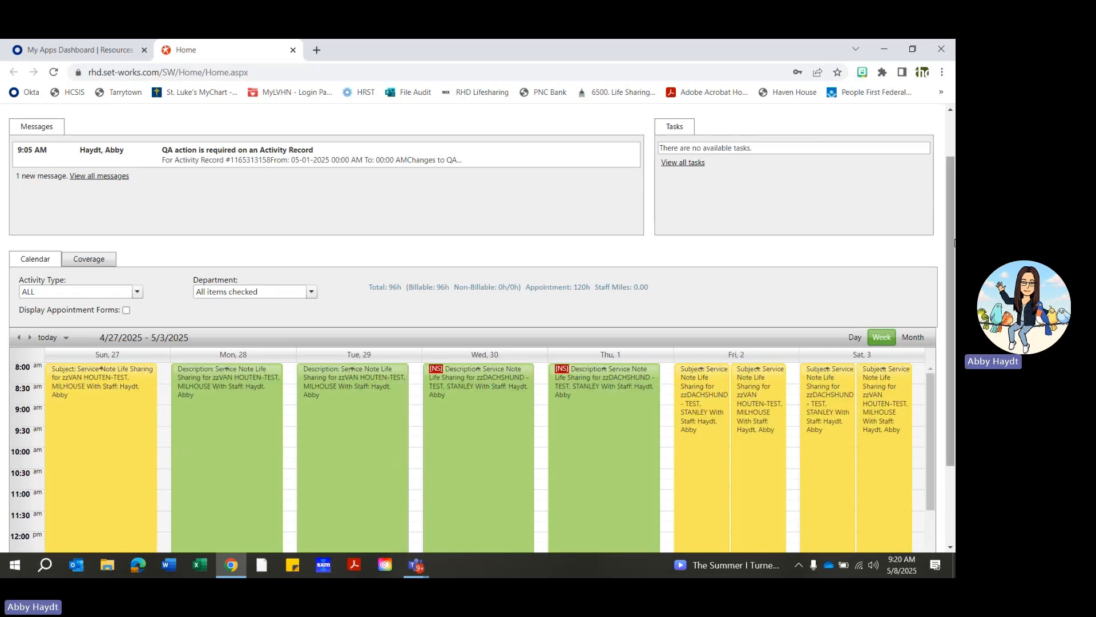
scroll(462, 381, down, 3)
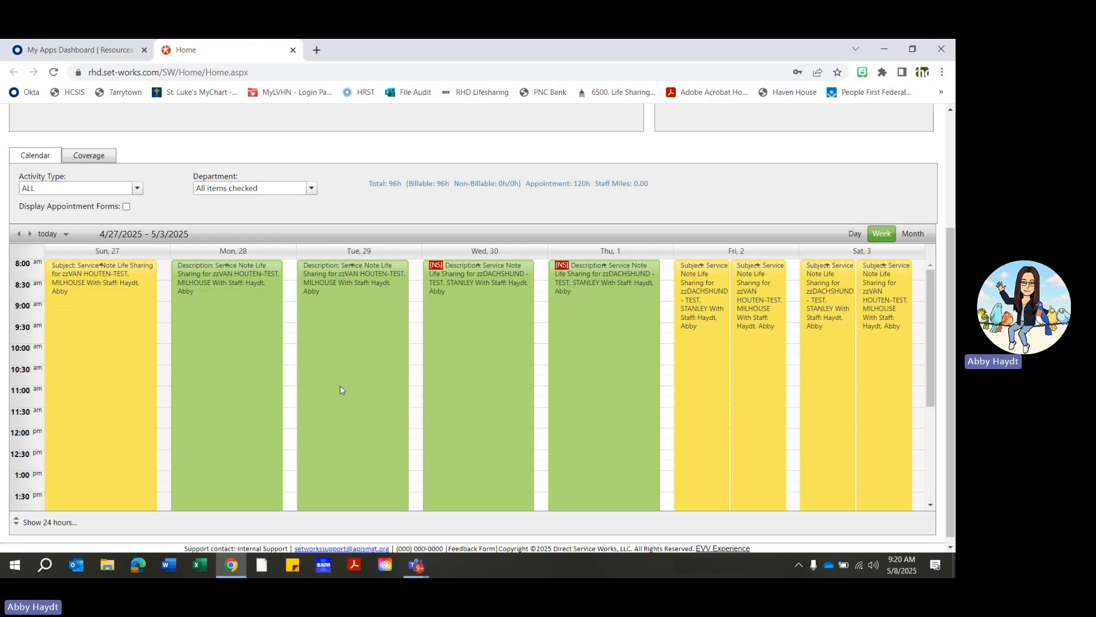
scroll(417, 391, up, 3)
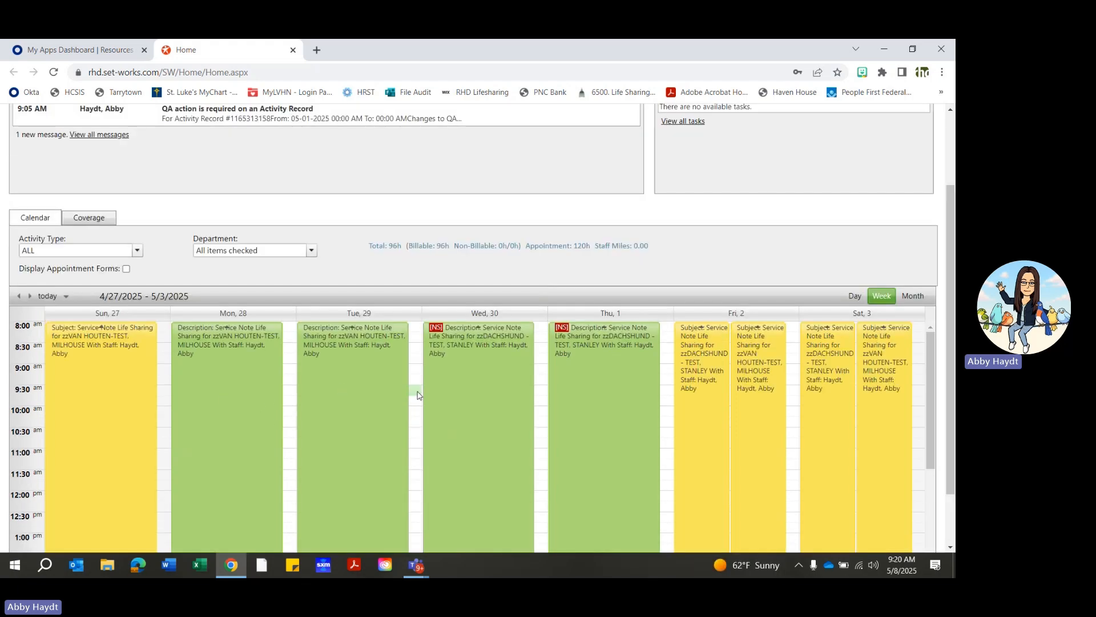
scroll(417, 391, up, 1)
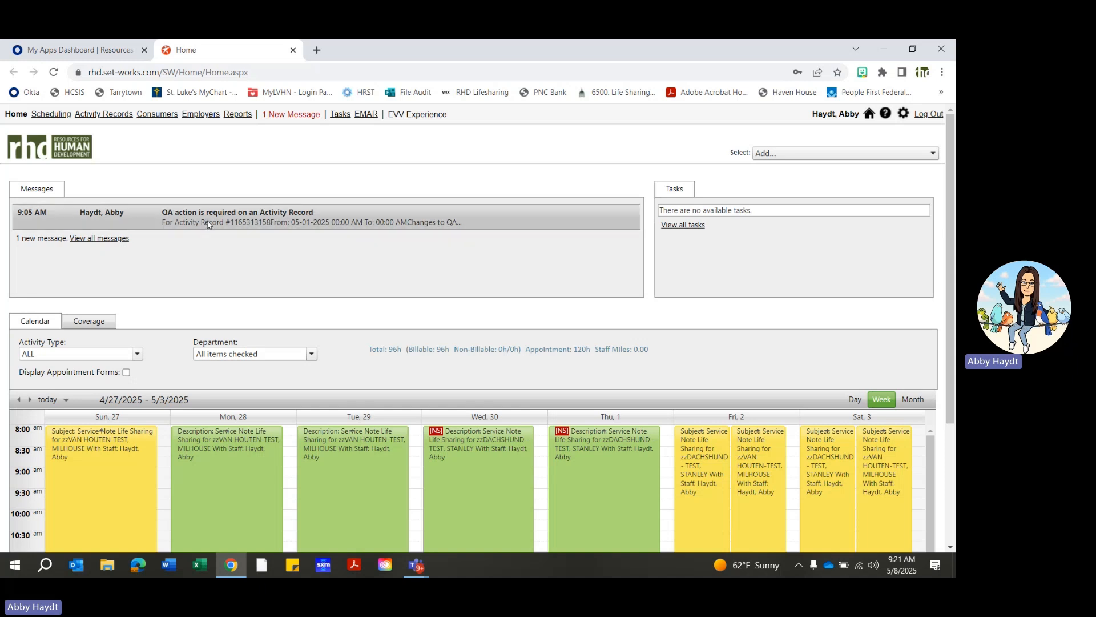
- Open the new message "QA action is required on an Activity Record" and read its QA comments
click(187, 213)
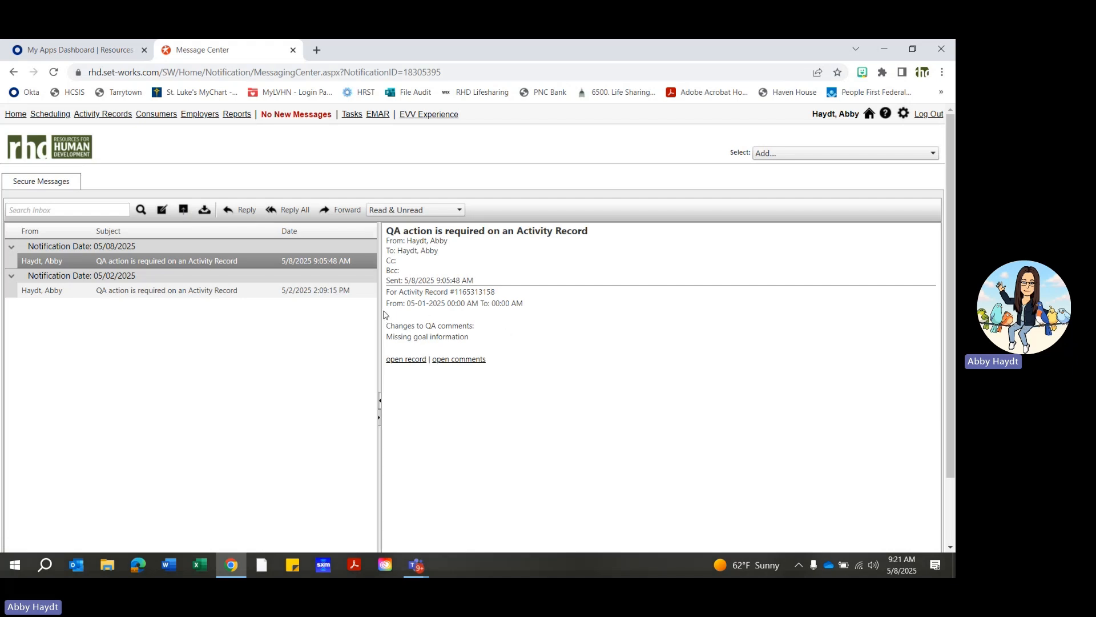
mouse_move(385, 314)
mouse_down()
mouse_move(423, 321)
mouse_move(377, 313)
mouse_up()
drag(483, 341, 388, 330)
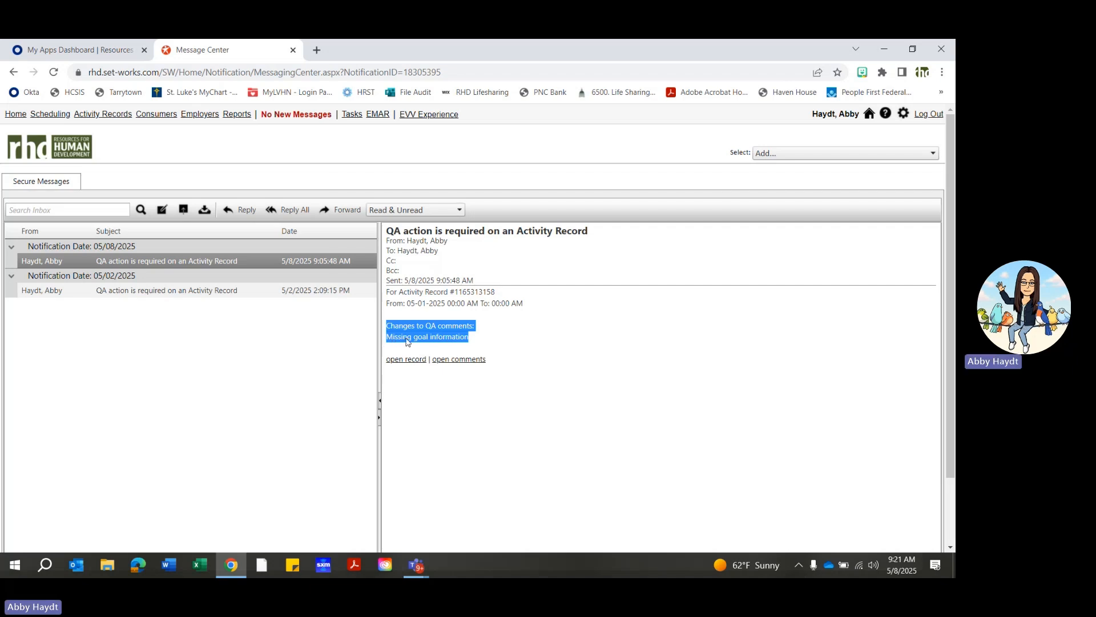
click(479, 345)
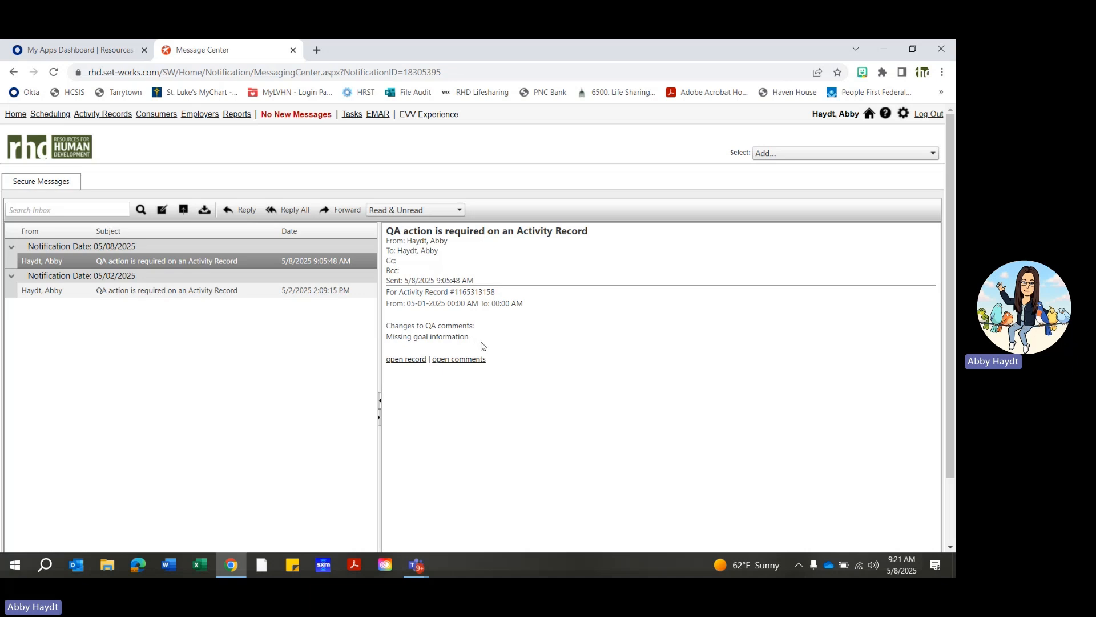
- Open the activity record linked in the message, check its goal status and the consumer's Outcomes/Outcome Actions, and close it
click(408, 362)
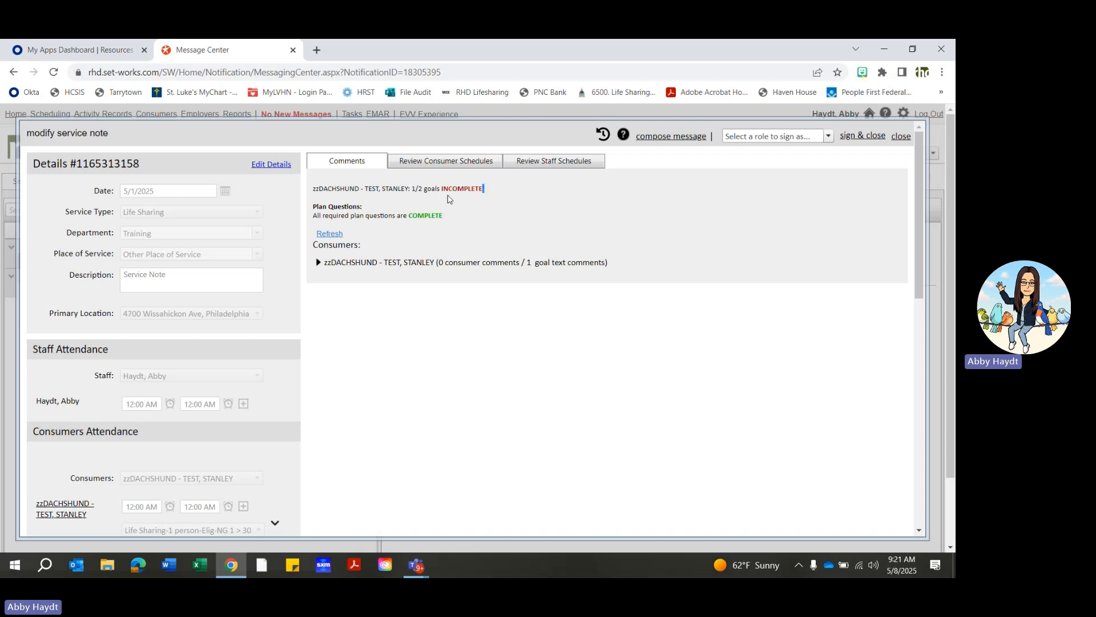
drag(484, 189, 435, 188)
click(474, 204)
click(318, 263)
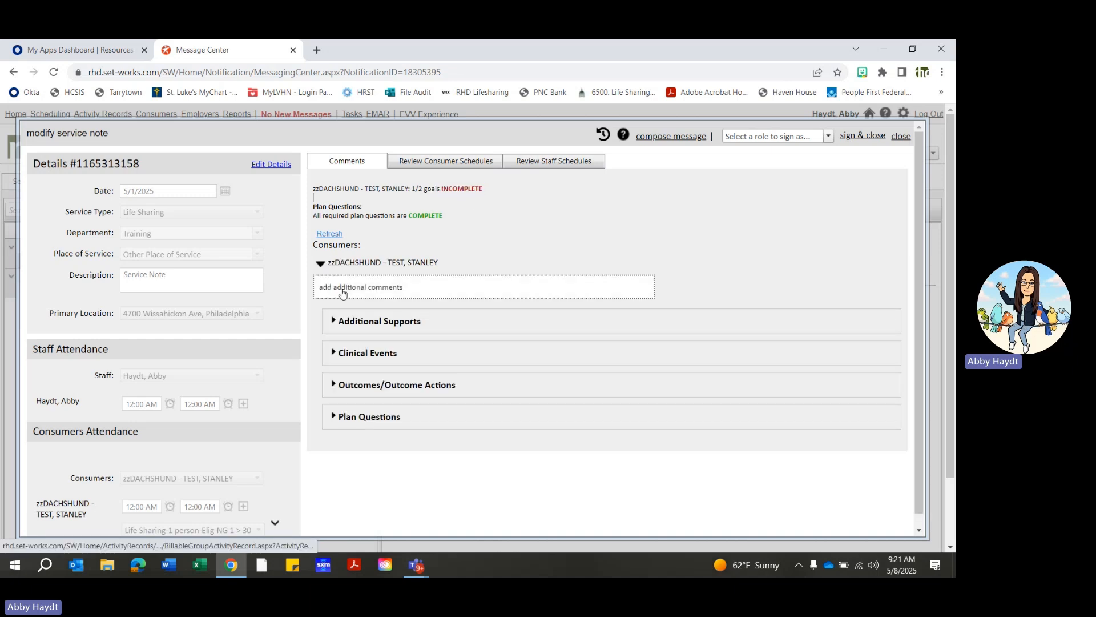
click(334, 385)
scroll(477, 409, down, 5)
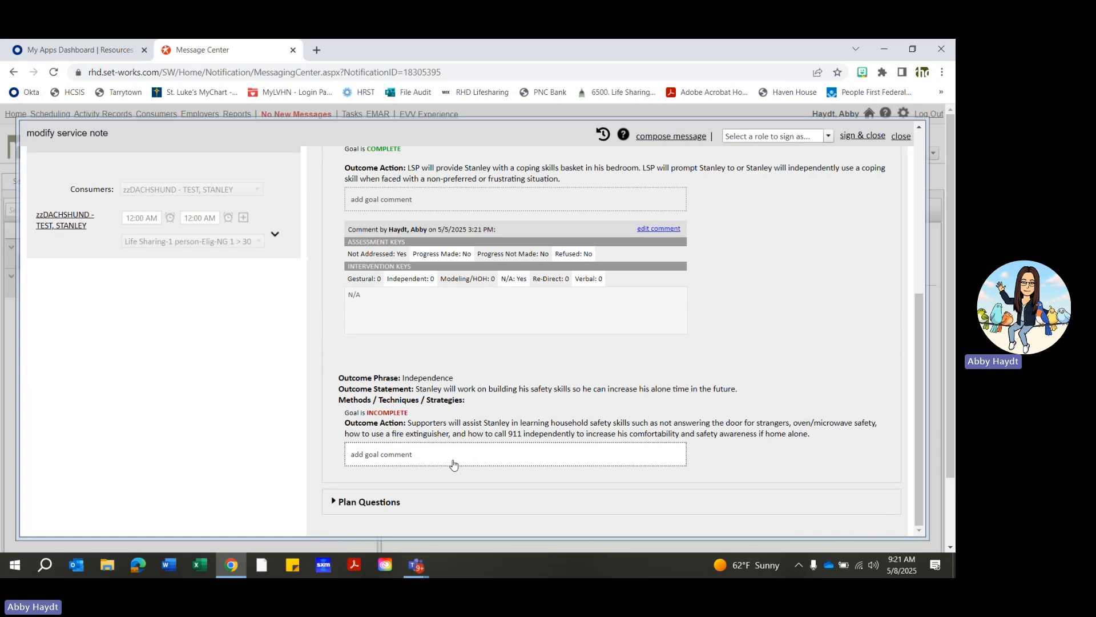
scroll(448, 466, up, 5)
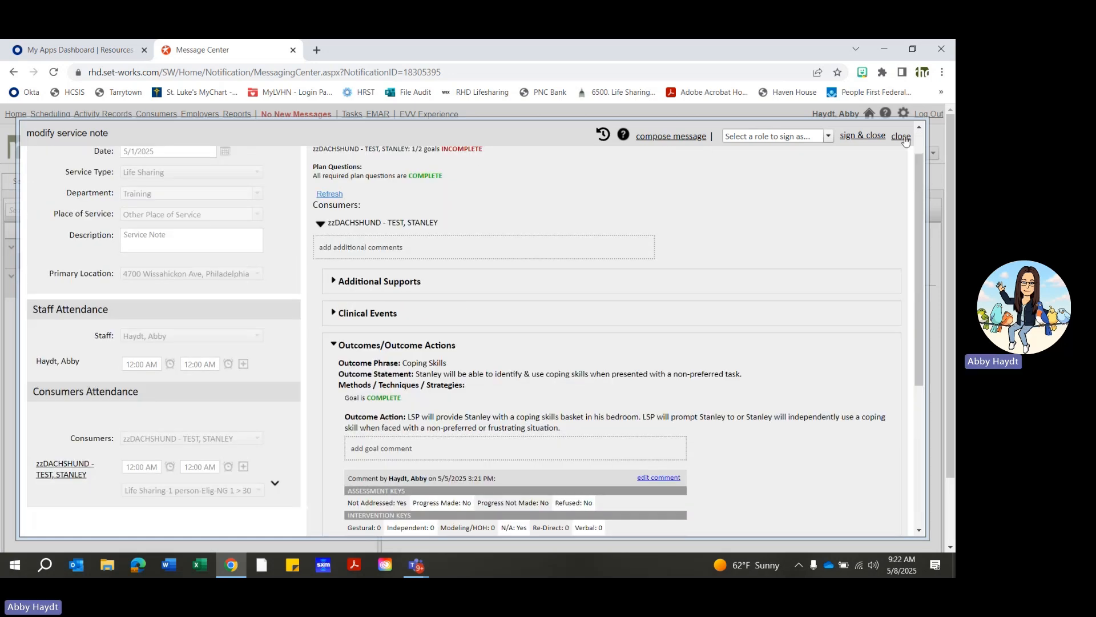
click(901, 136)
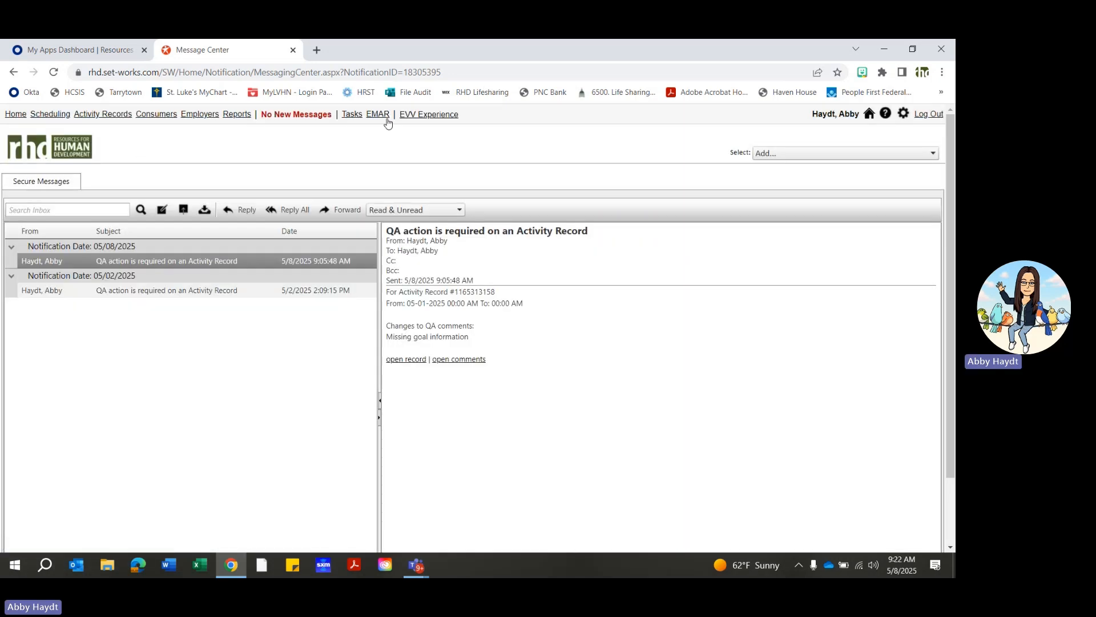
- Return to the home page and reopen the 5/8/2025 QA message from the list of all messages
click(17, 117)
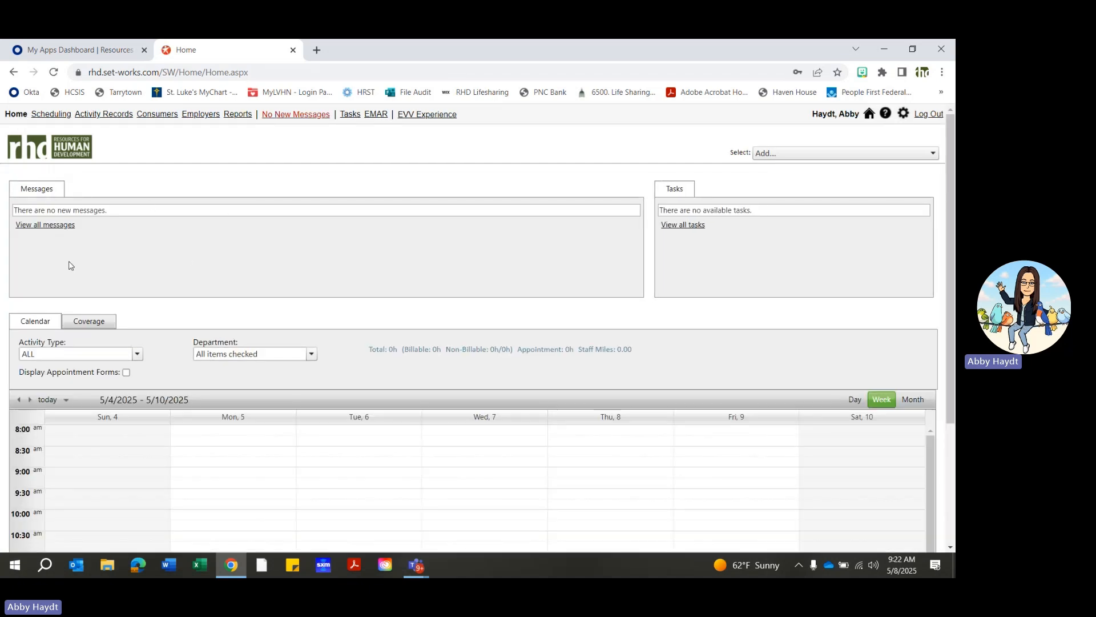
click(33, 226)
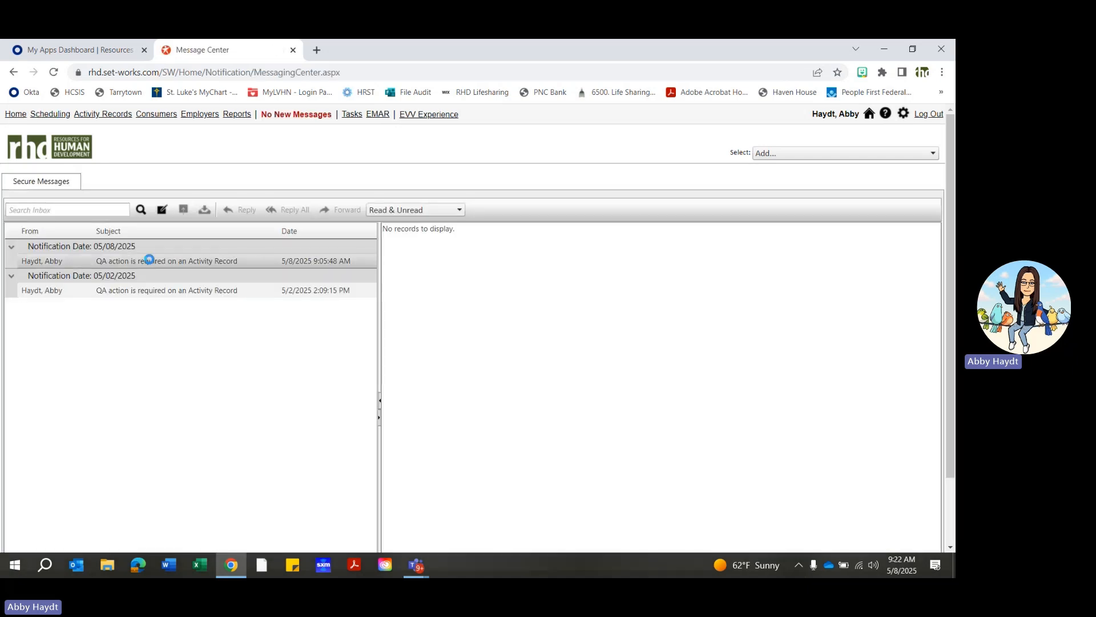
click(150, 262)
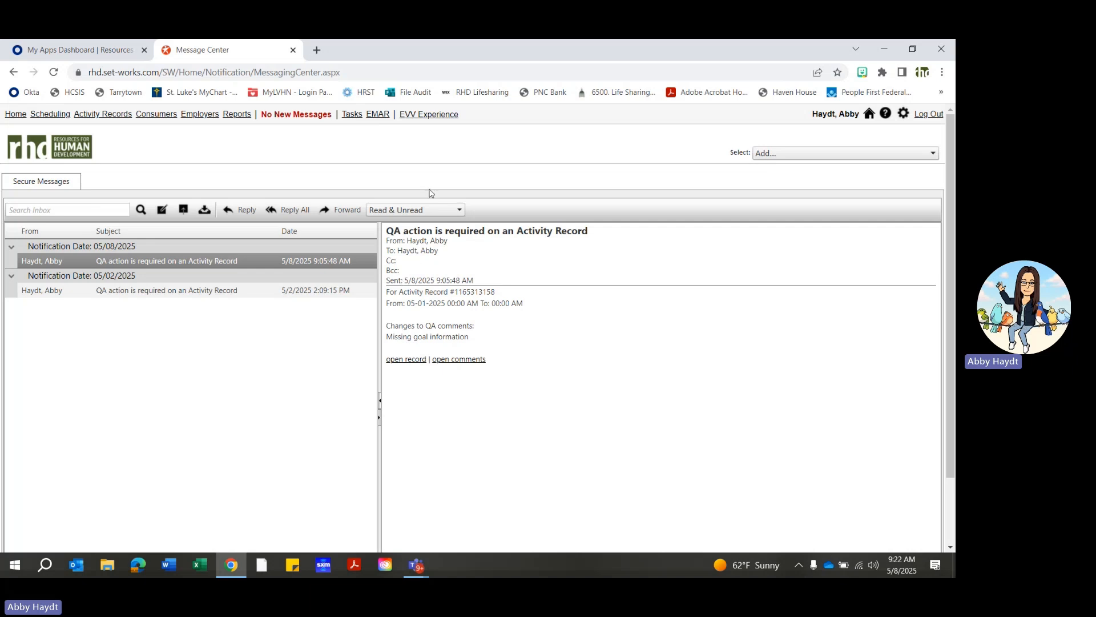
- Go back to the home page and bring up the previous week, 4/27/2025 - 5/3/2025, in the calendar
click(16, 115)
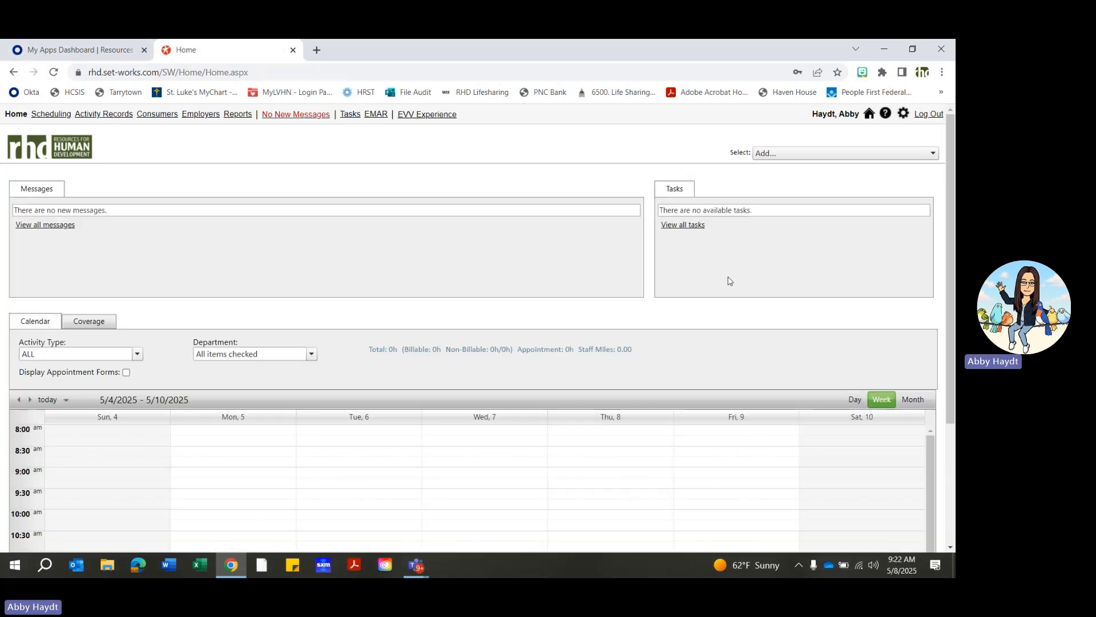
scroll(727, 282, down, 2)
click(19, 337)
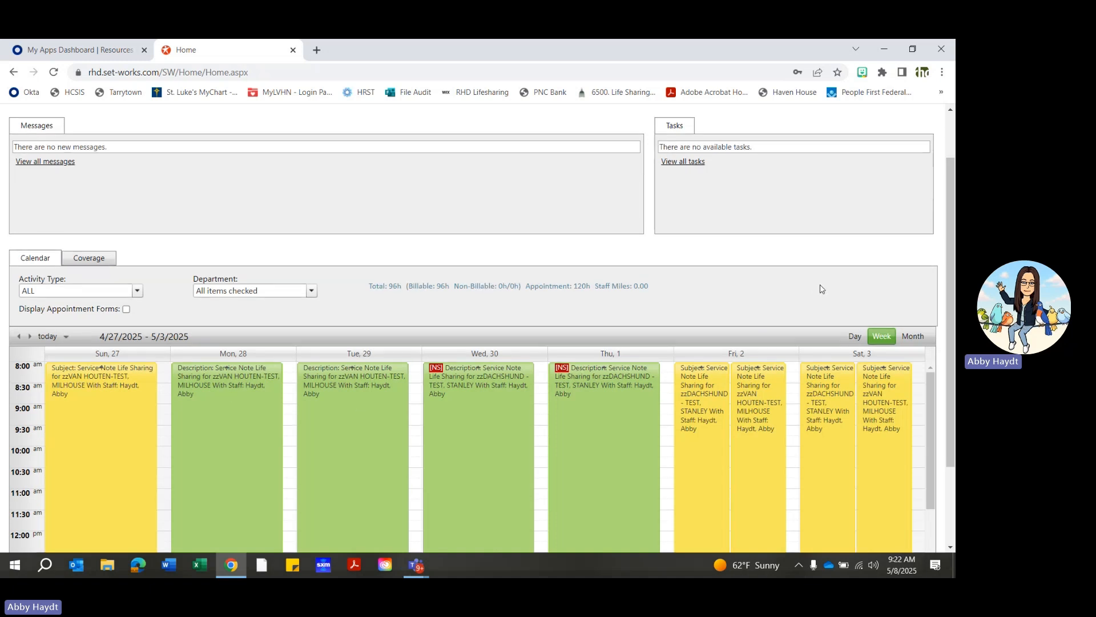
- Open the first Life Sharing appointment on Friday, May 2 for conversion to a Service Note
scroll(823, 289, down, 1)
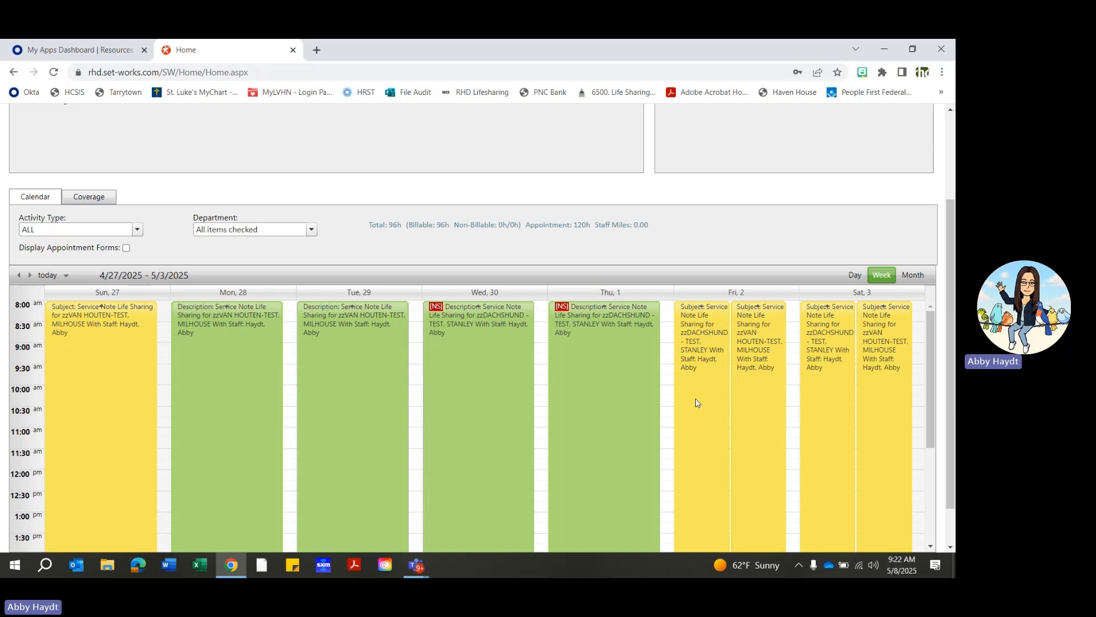
scroll(696, 399, down, 1)
scroll(697, 400, up, 1)
mouse_move(711, 395)
right_click(694, 408)
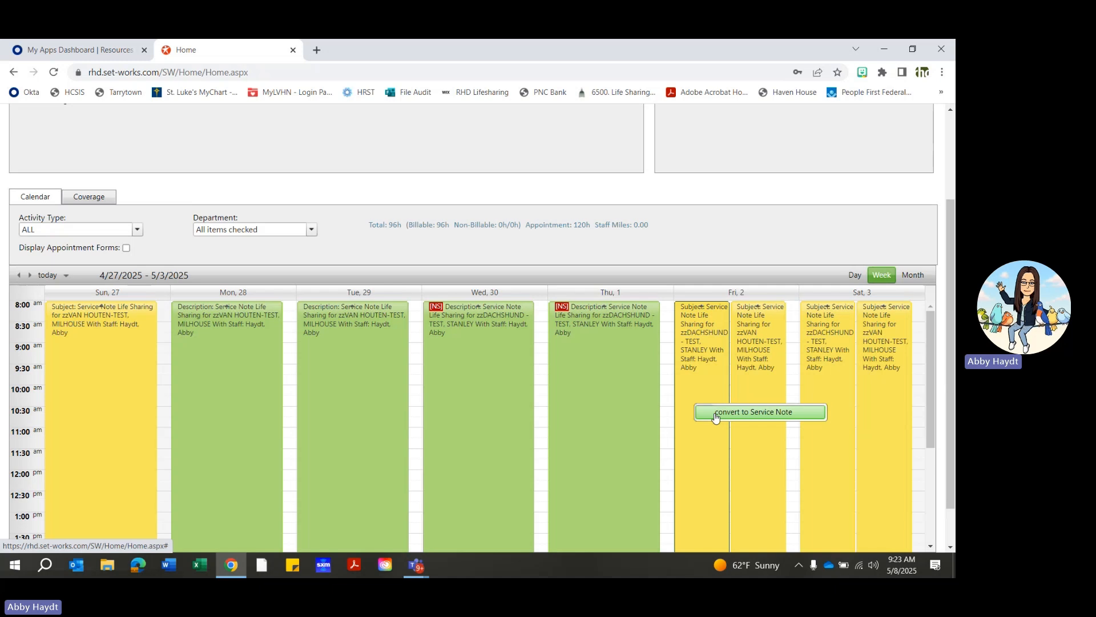
click(716, 414)
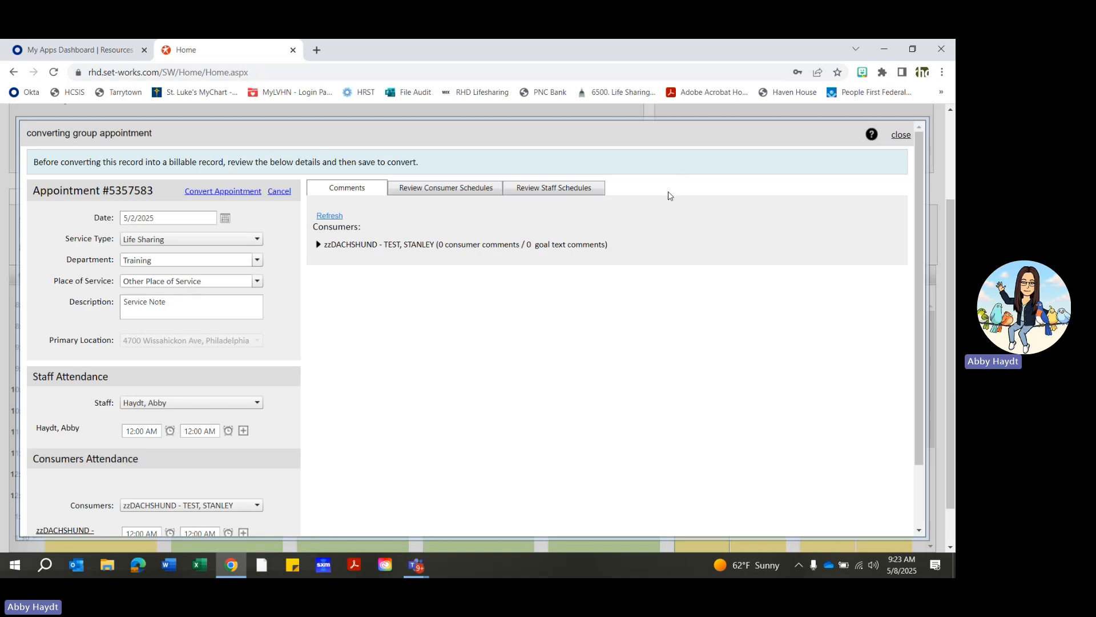
click(901, 136)
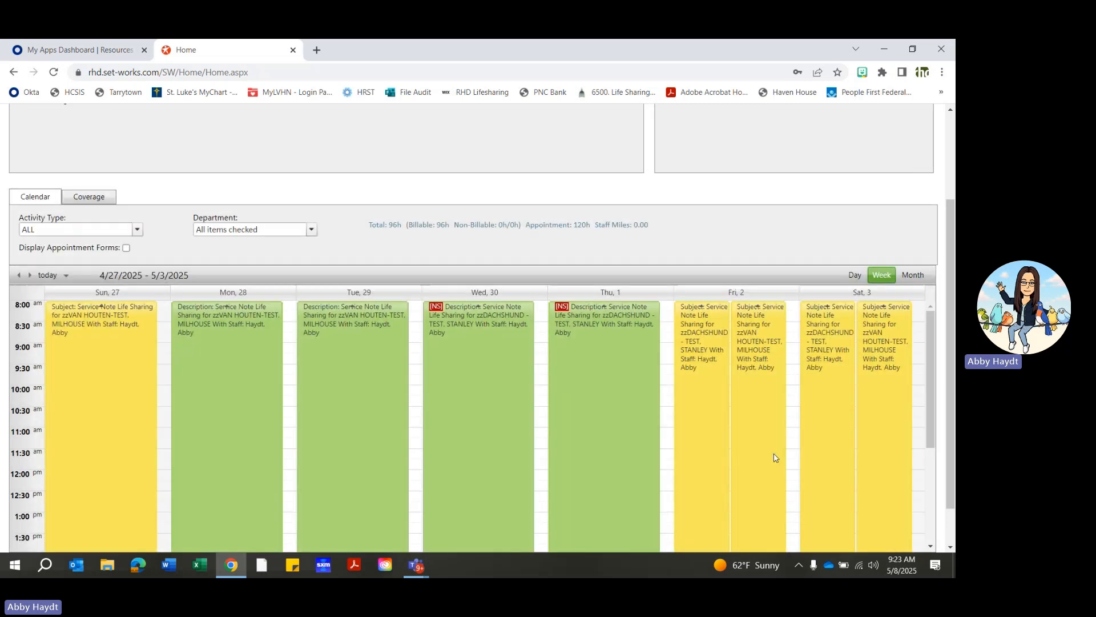
double_click(703, 430)
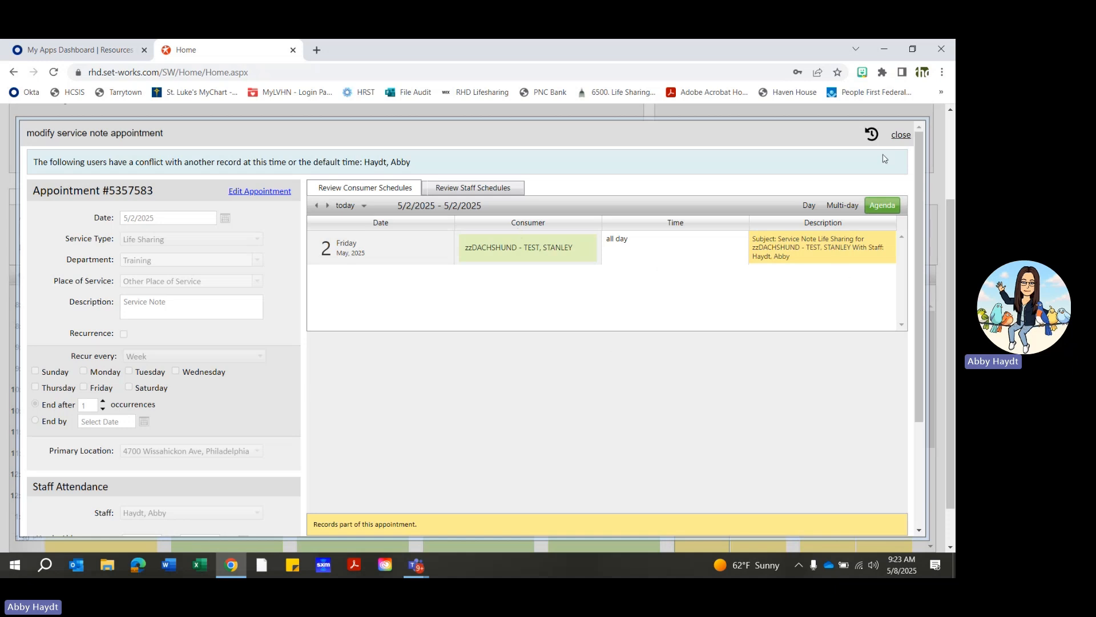
click(900, 136)
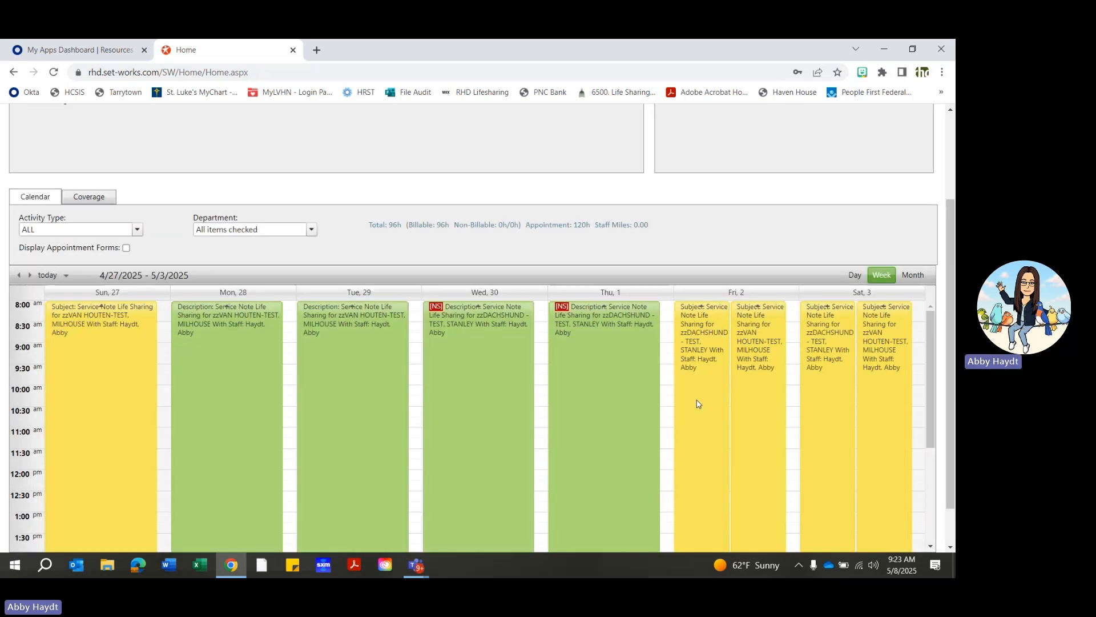
- Review the details of the first Life Sharing appointment on Friday, May 2 and convert it to a service note
right_click(694, 402)
click(748, 410)
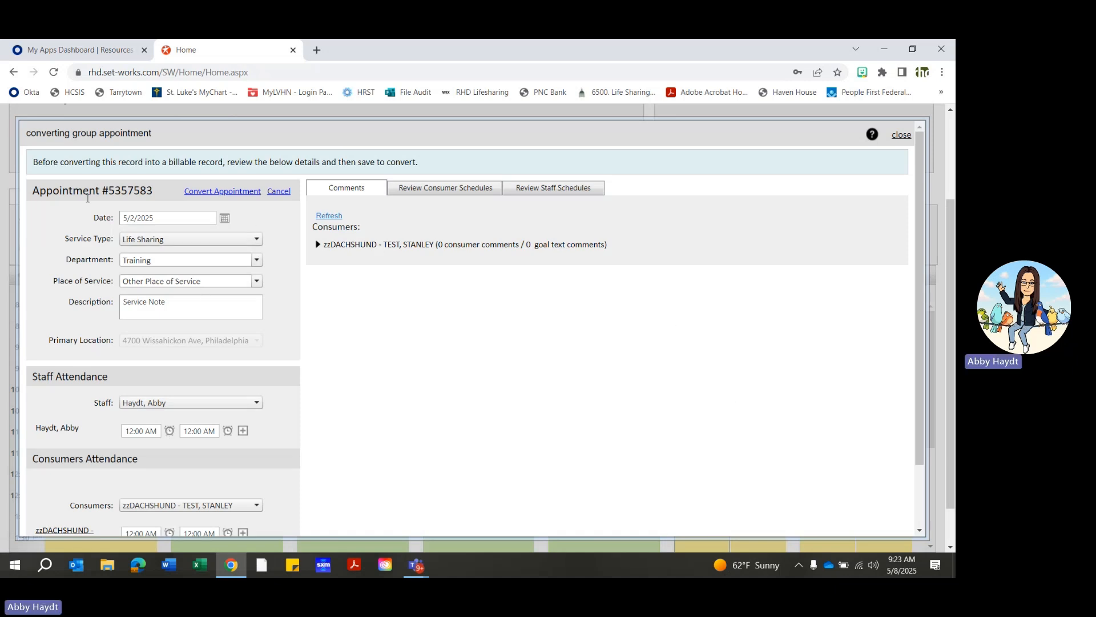
scroll(123, 387, down, 3)
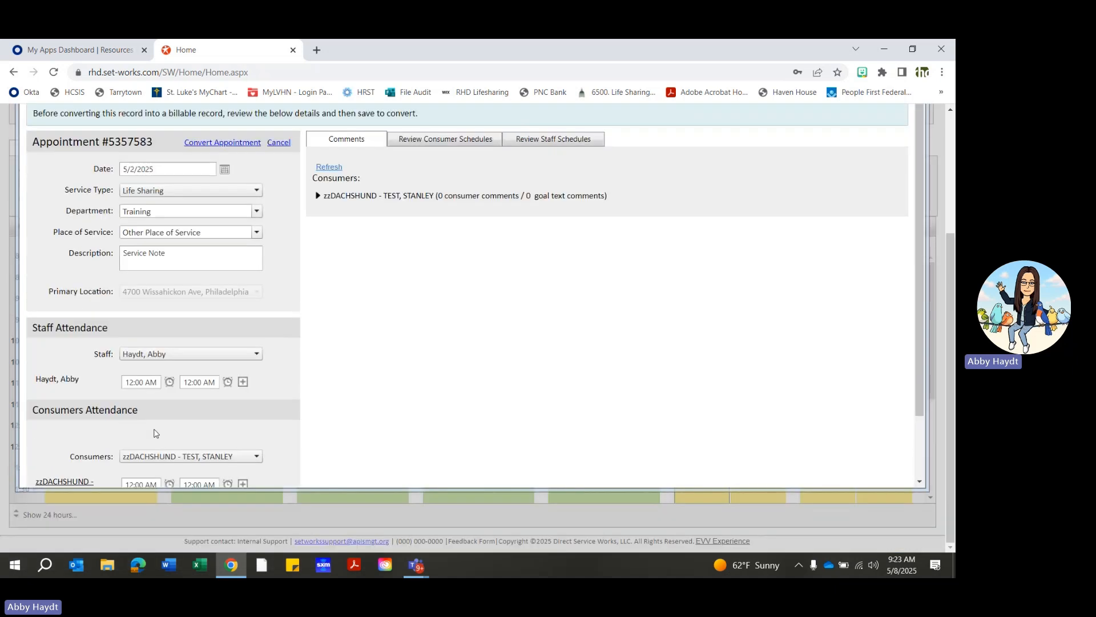
scroll(171, 411, up, 2)
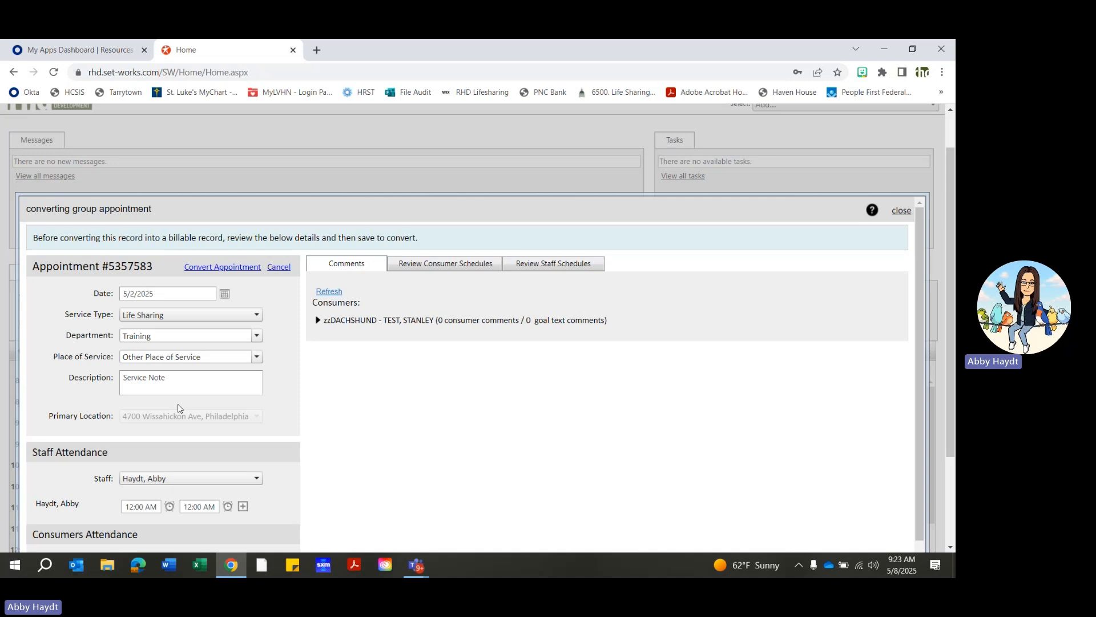
scroll(245, 400, down, 1)
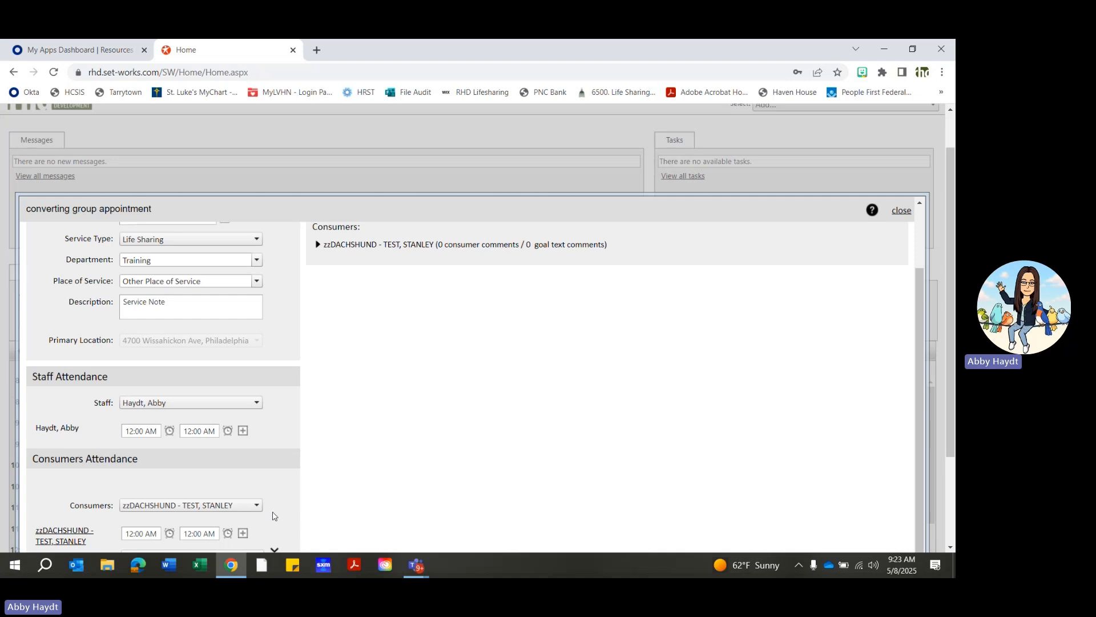
scroll(275, 514, up, 1)
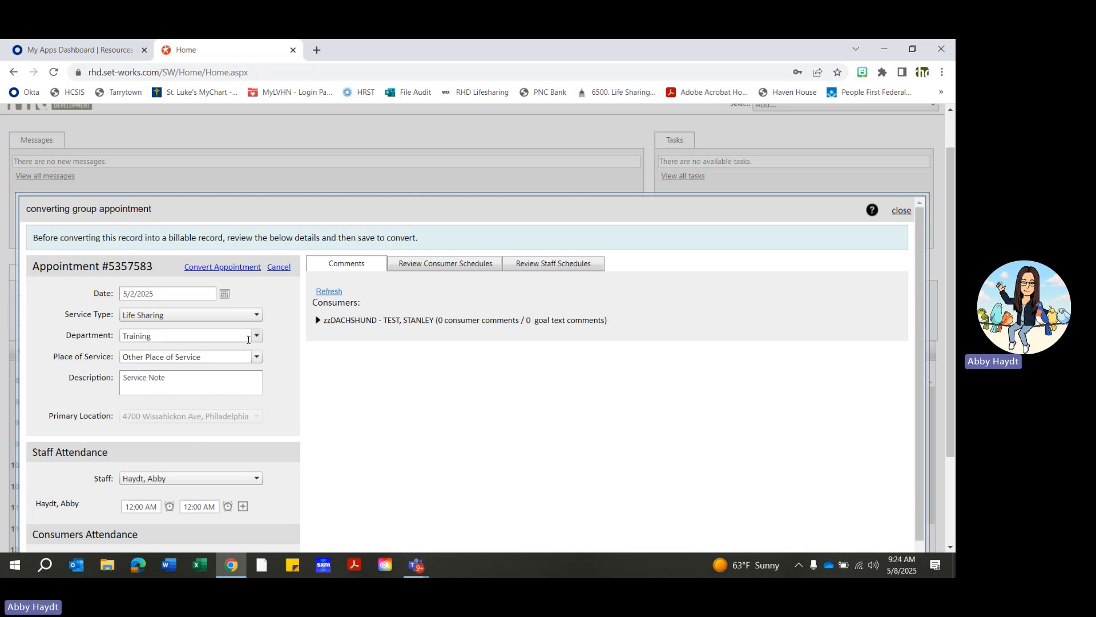
click(228, 270)
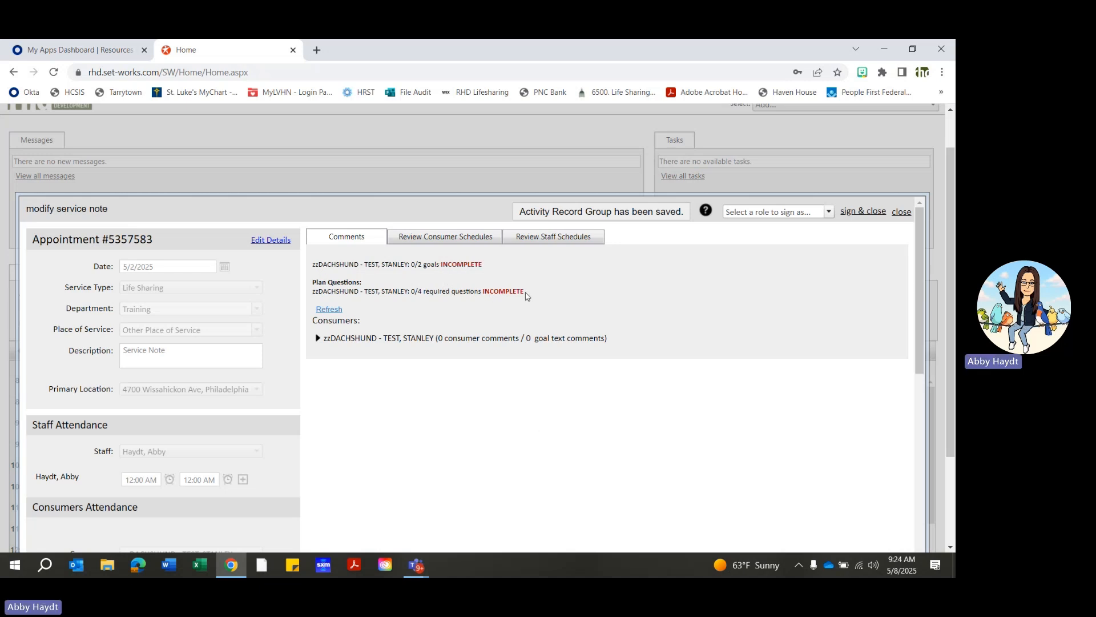
- Start an additional comment for the consumer, stating their first name followed by "went to program 9-2pm."
click(319, 339)
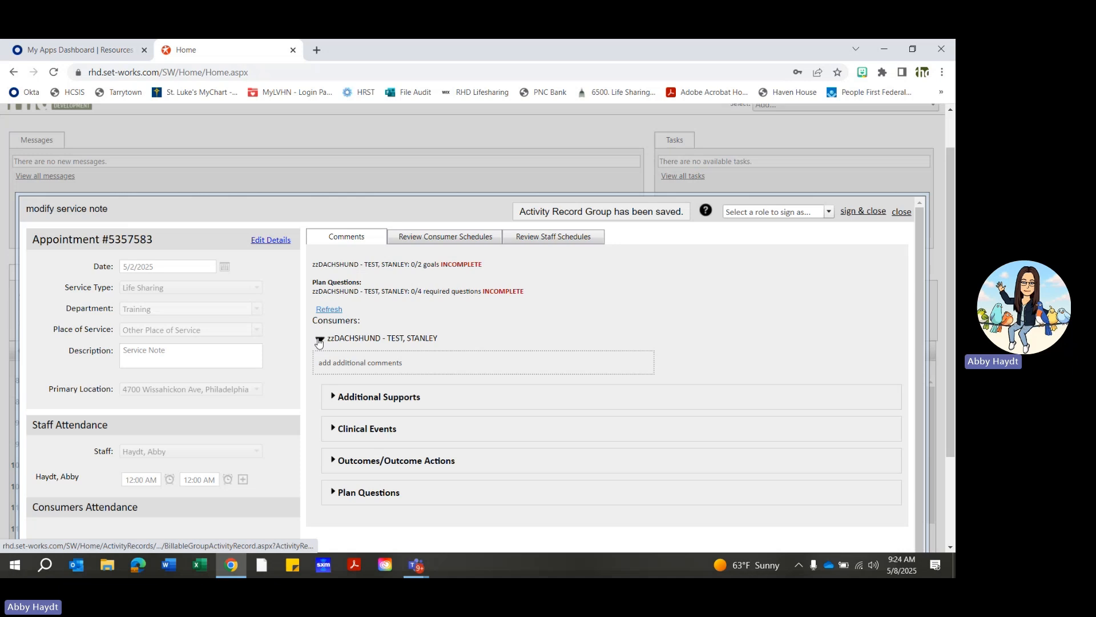
click(404, 368)
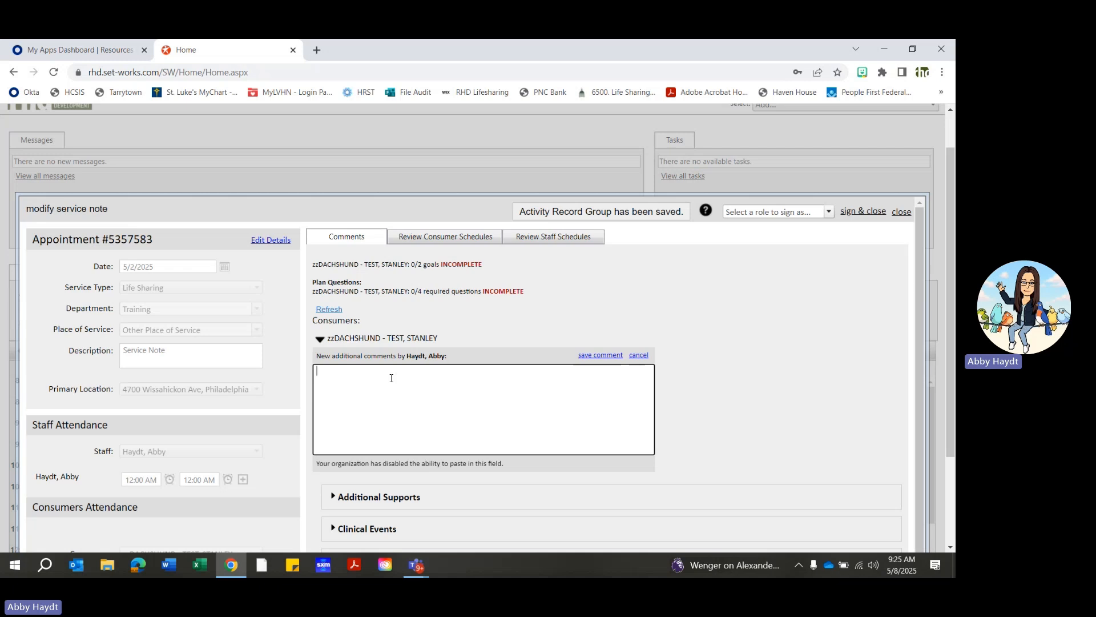
text(Stanley went ot to program 9-2pm.)
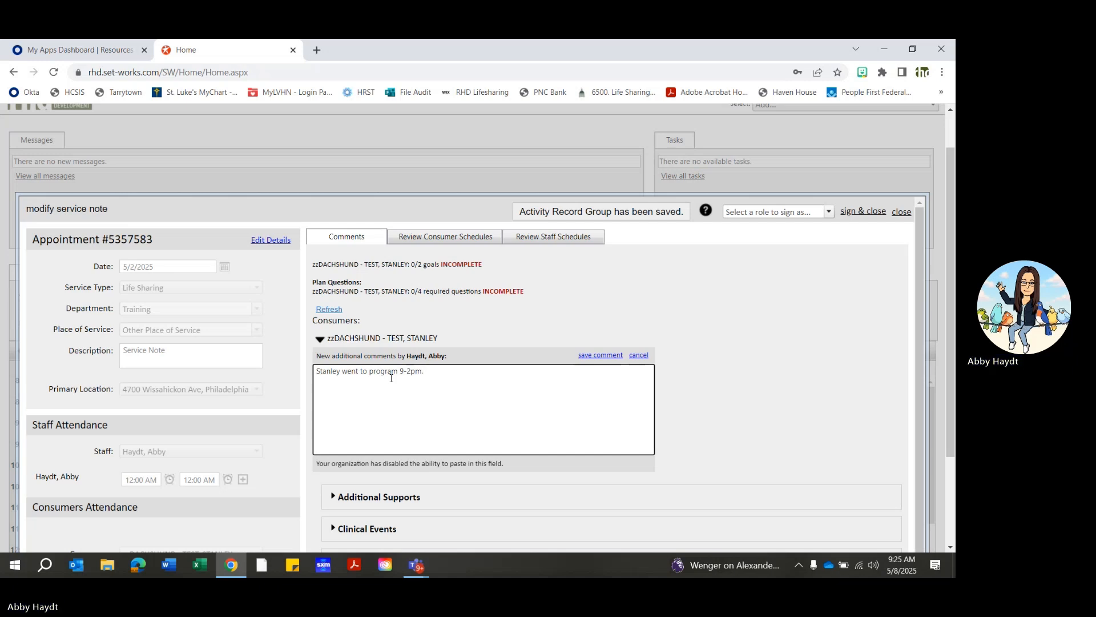
text(Used 4)
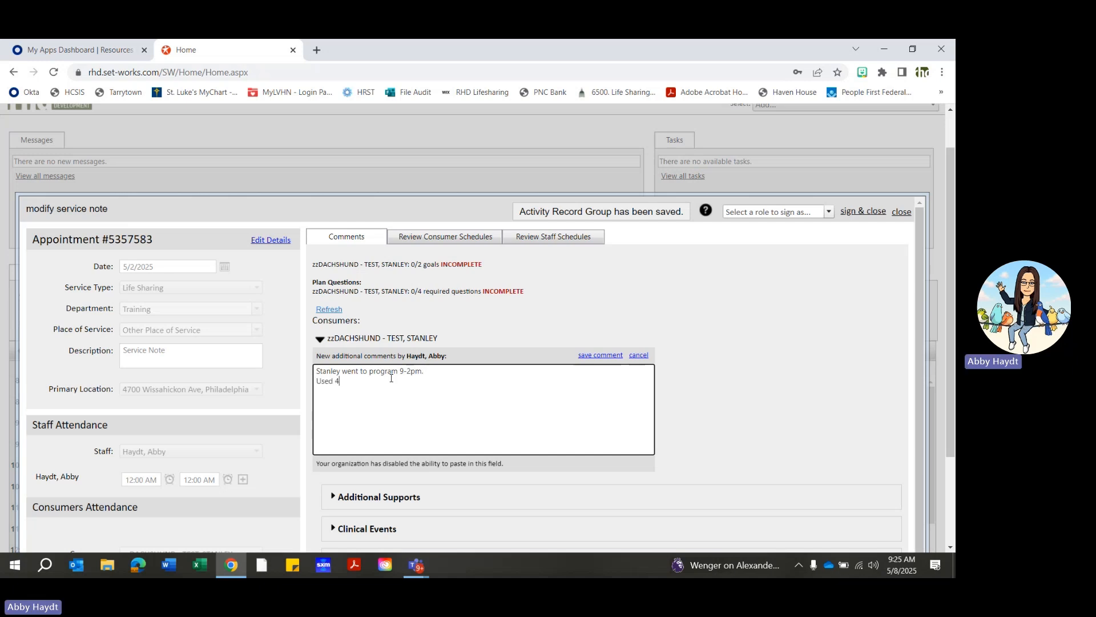
text( hours of alone time.)
- Continue the comment with the lines "Used 4 hours of alone time." and "Had a eye doctor appt. Got new glasses."
key(Return)
text(Had)
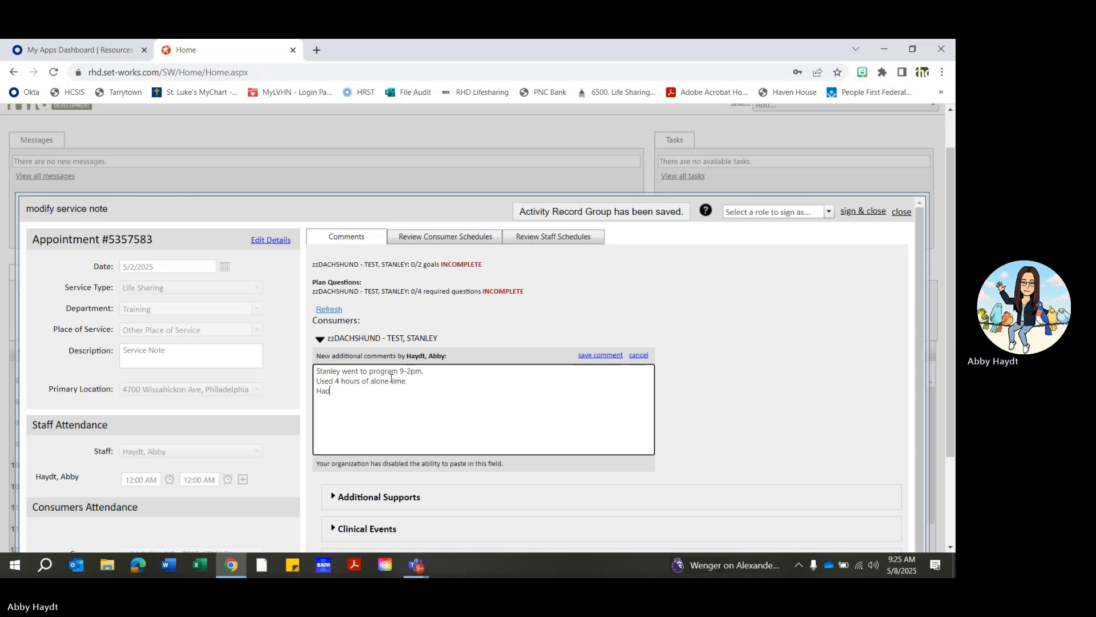
text( a eye d)
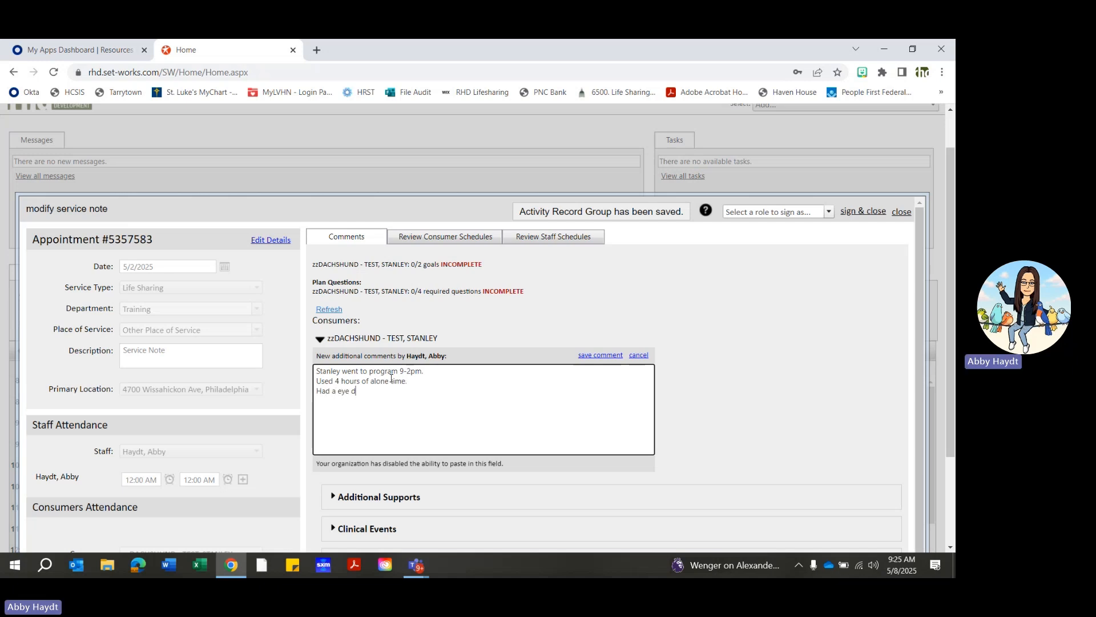
text(octor appt. Got new glasses.)
key(Return)
- Finish the comment with "Took the dog for a walk. Ate pizza for dinner. LSP helped with evening ADLS. Great day!" and save it
text(To)
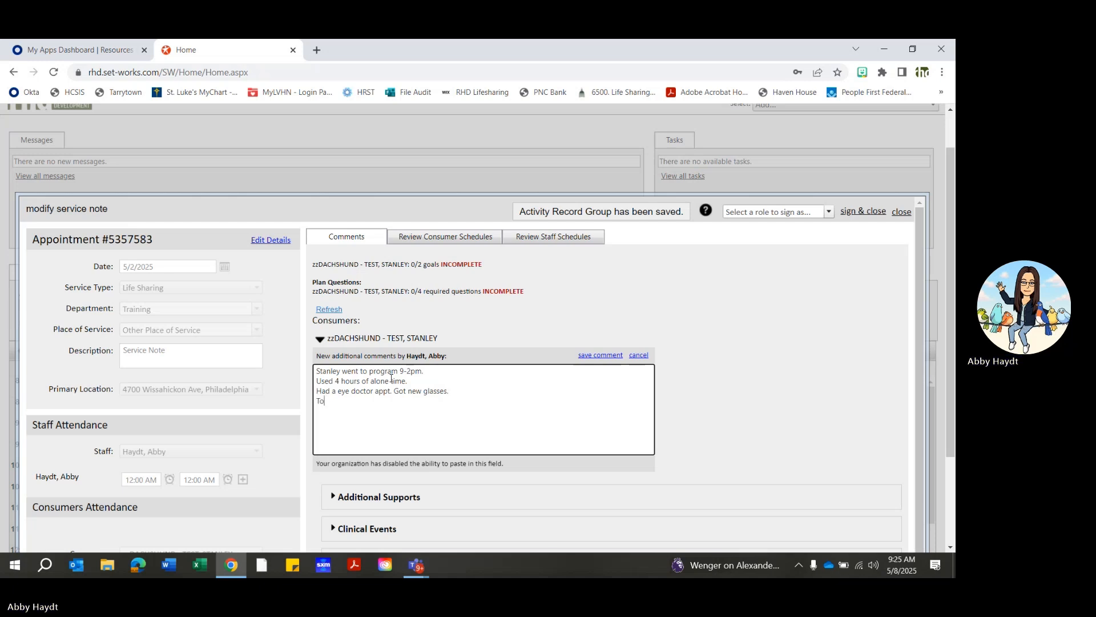
text(ok the dog for a wal)
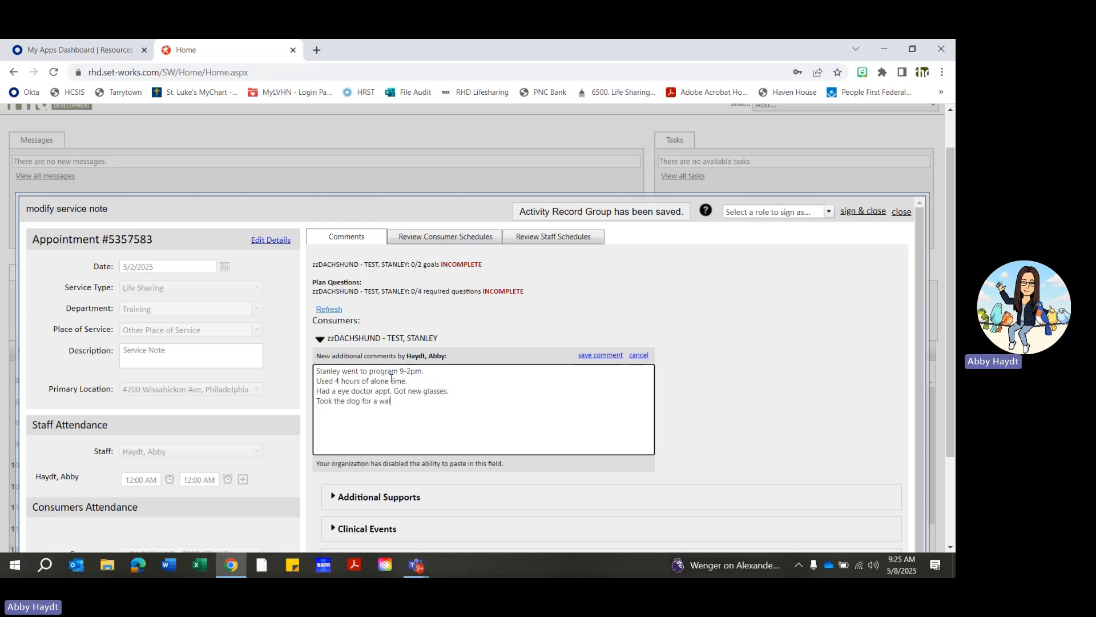
text(k. Ate pizza for dinner.)
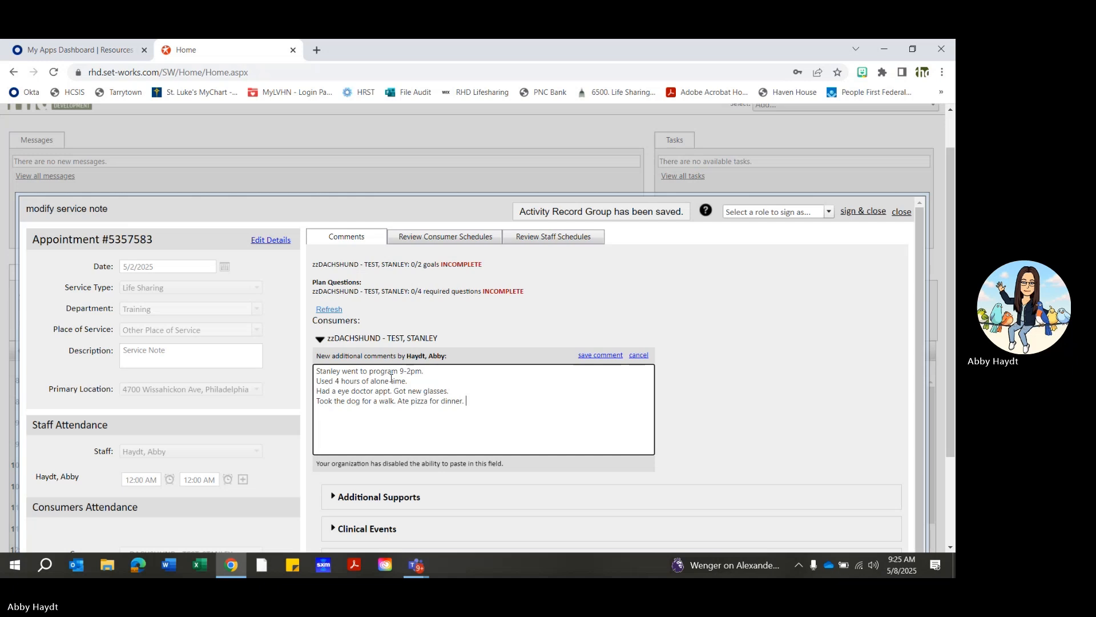
text( LSP help)
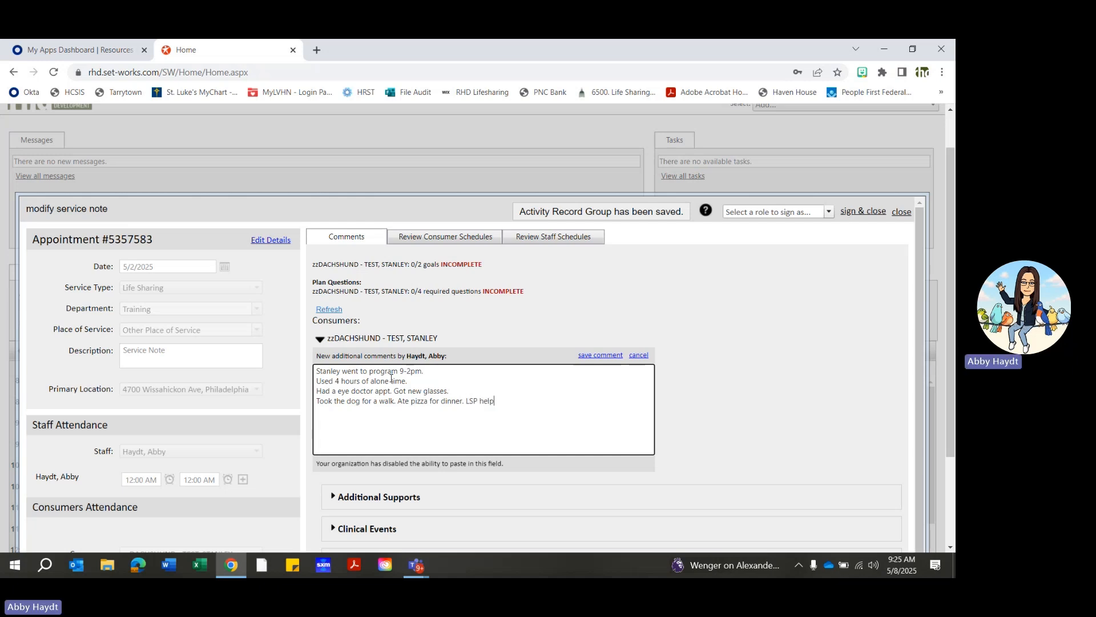
text(ed with evening ADLS. Great day!)
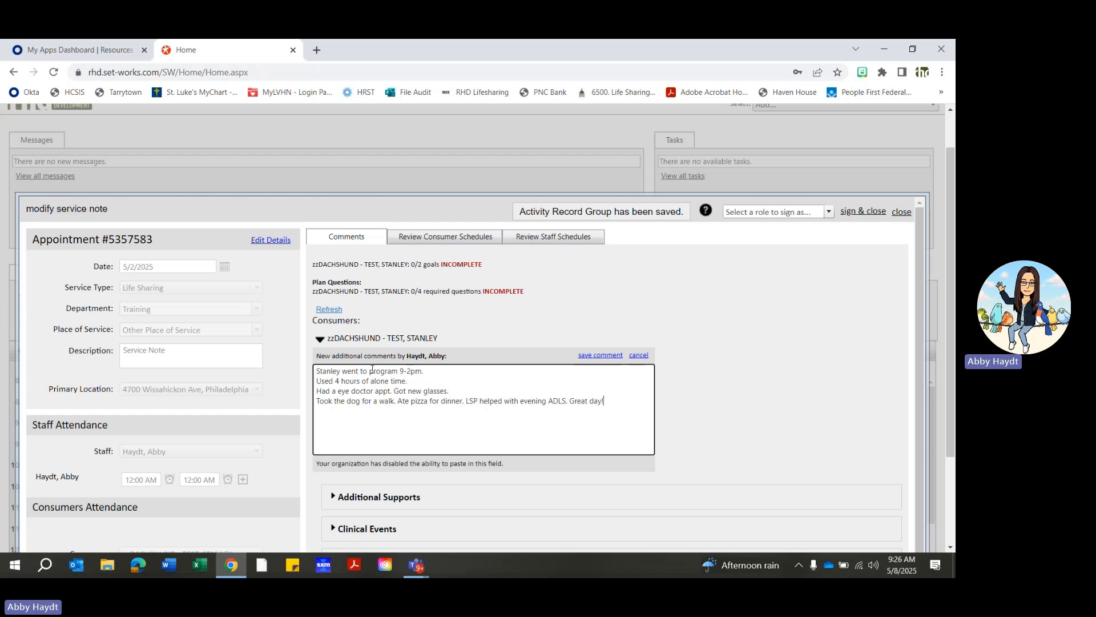
click(600, 355)
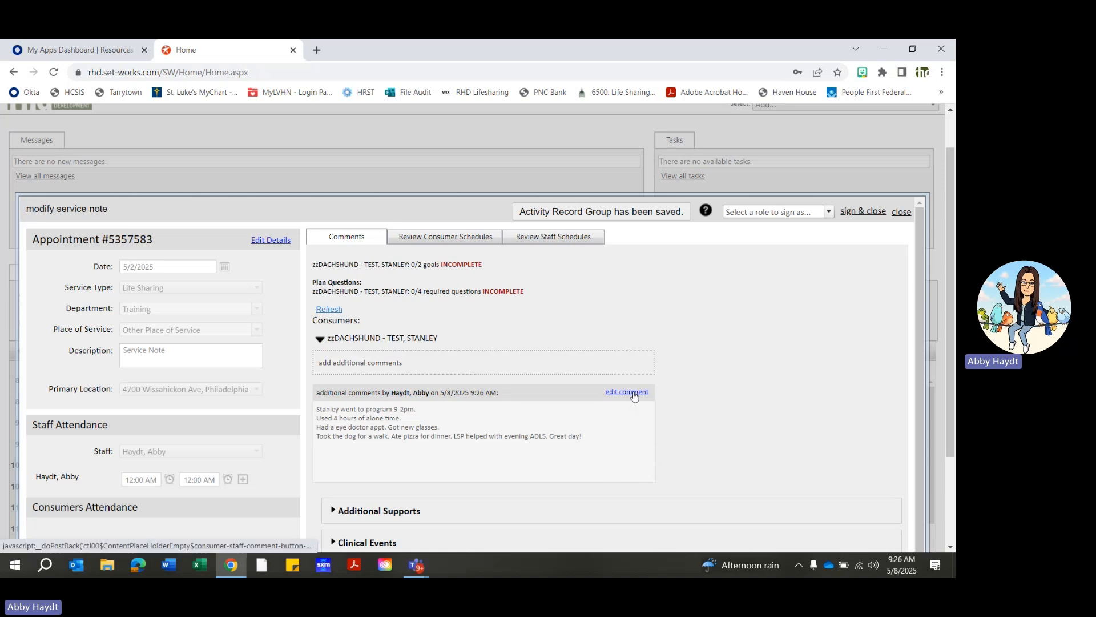
- Set the consumer's additional supports to Dressed Appropriately, Hygiene Completed and Meals Prepared, and collapse the Additional Supports section
scroll(844, 404, down, 1)
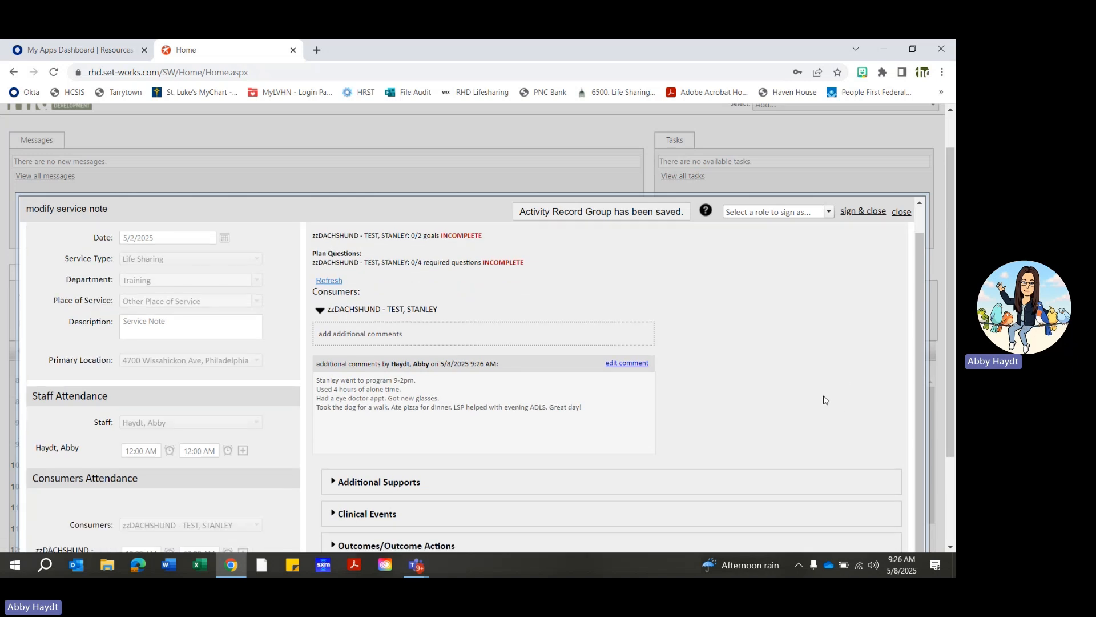
scroll(695, 381, down, 2)
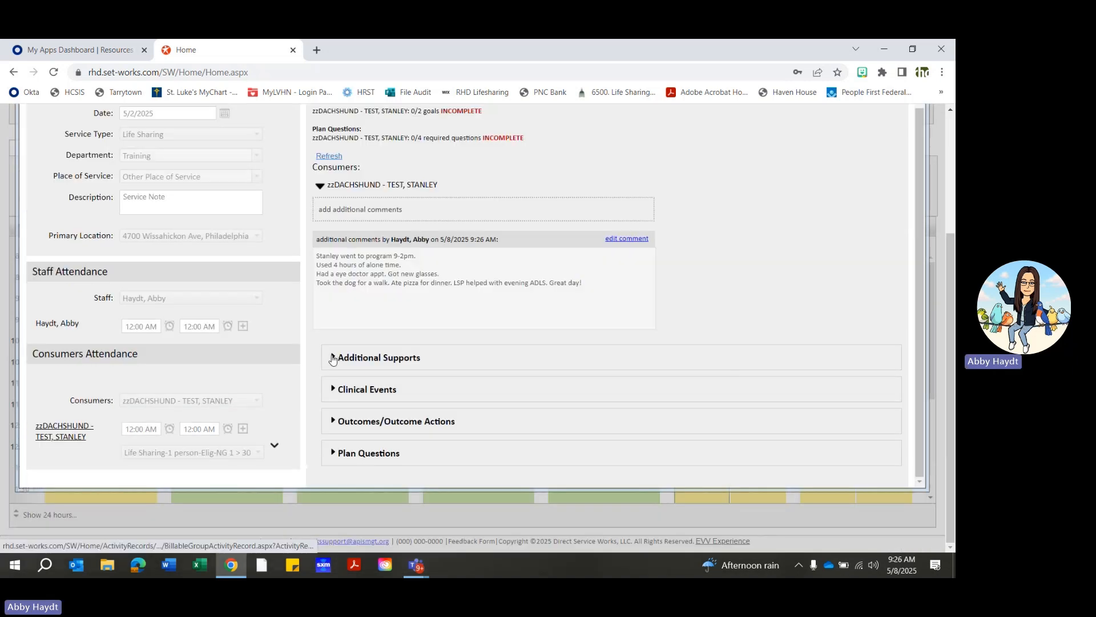
click(332, 359)
scroll(597, 360, down, 1)
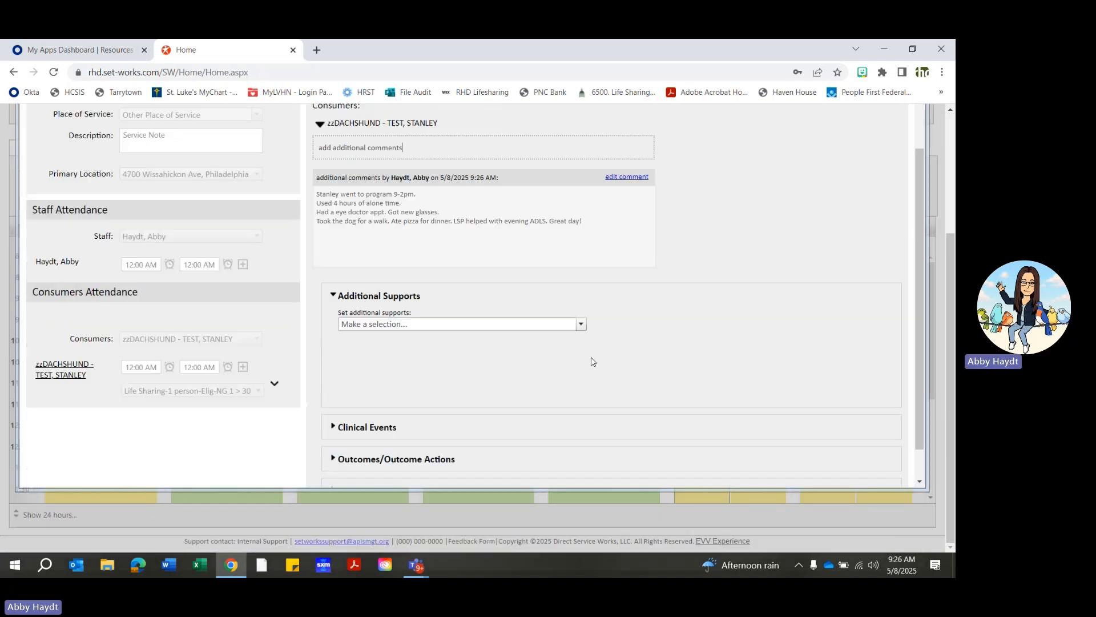
click(582, 327)
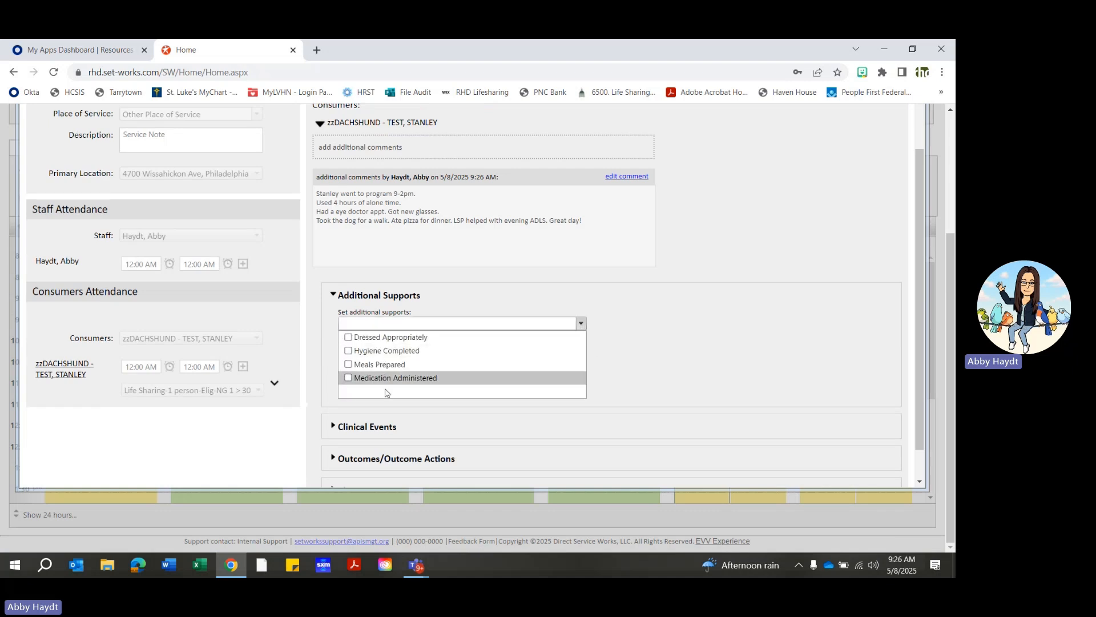
click(348, 338)
click(349, 351)
click(350, 364)
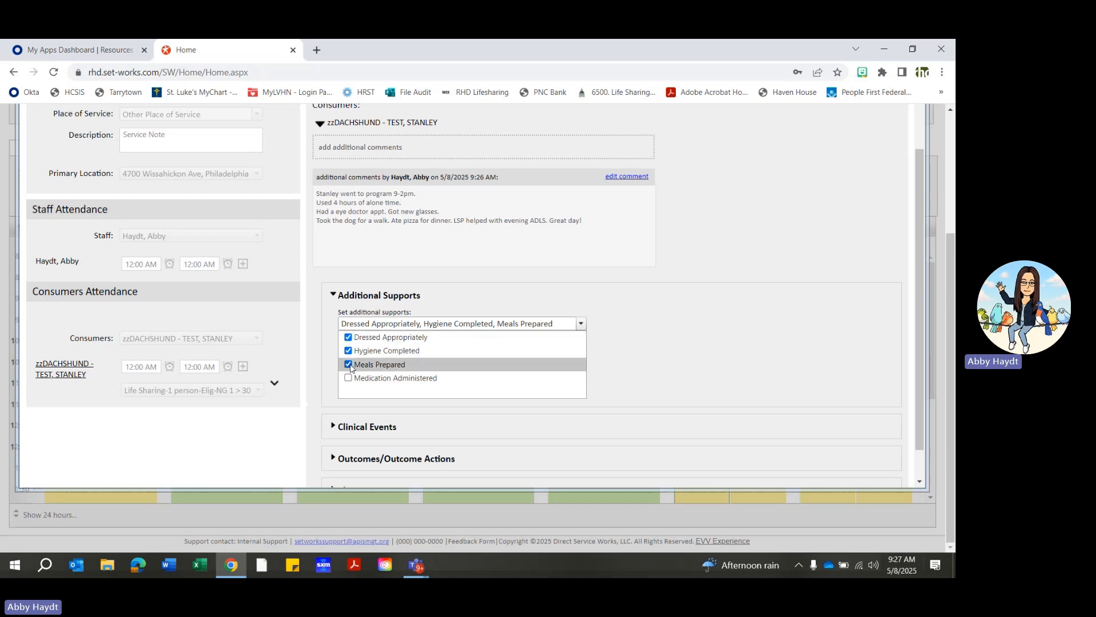
click(581, 324)
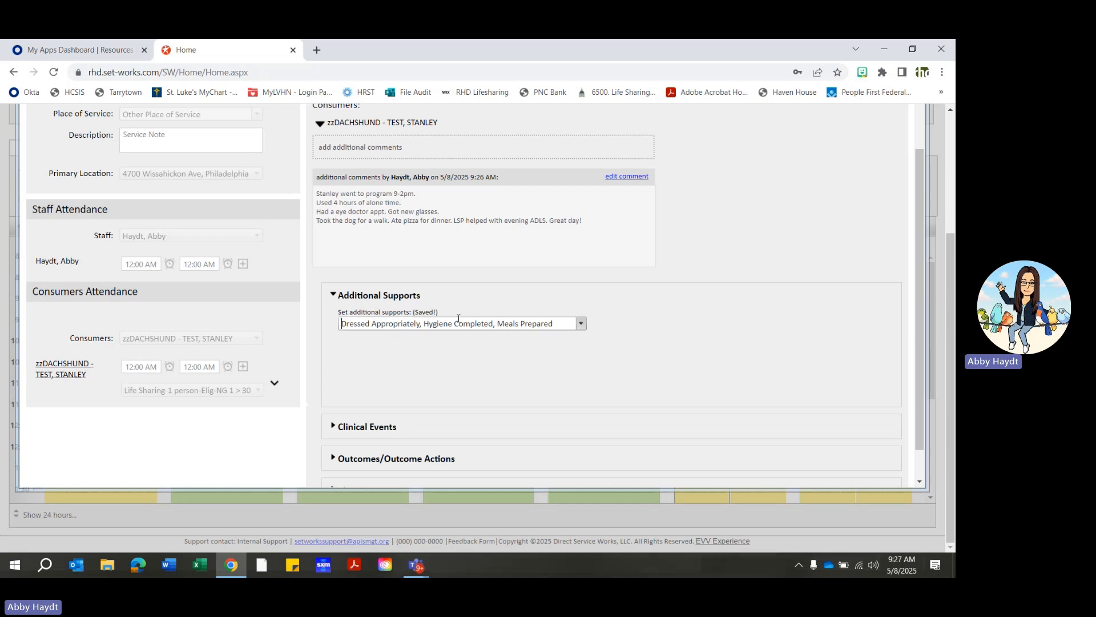
drag(438, 313, 413, 314)
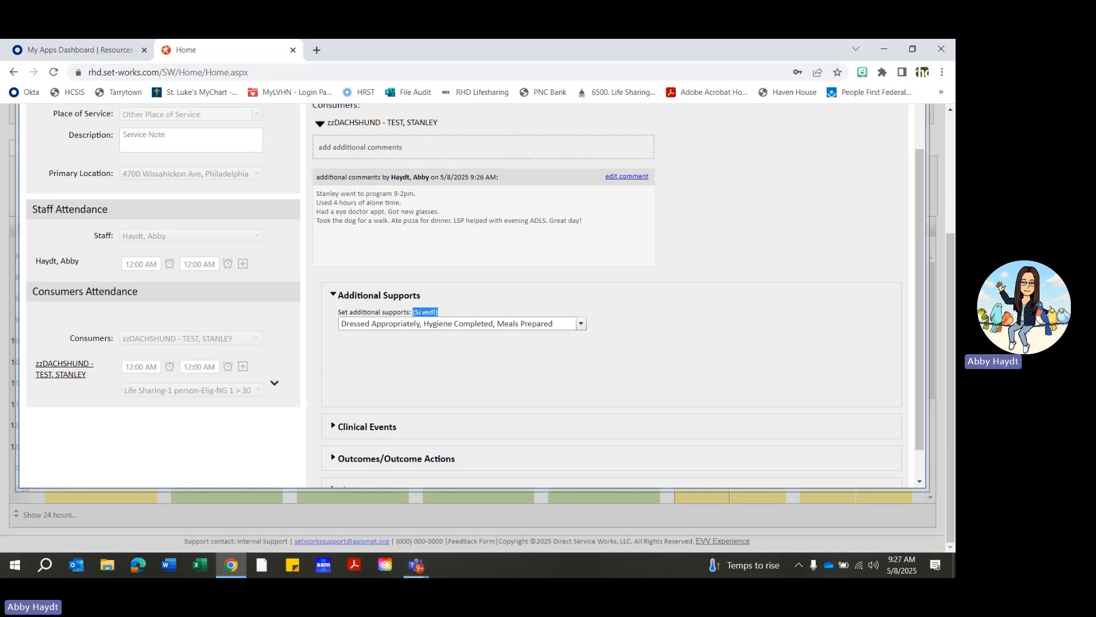
scroll(410, 351, down, 1)
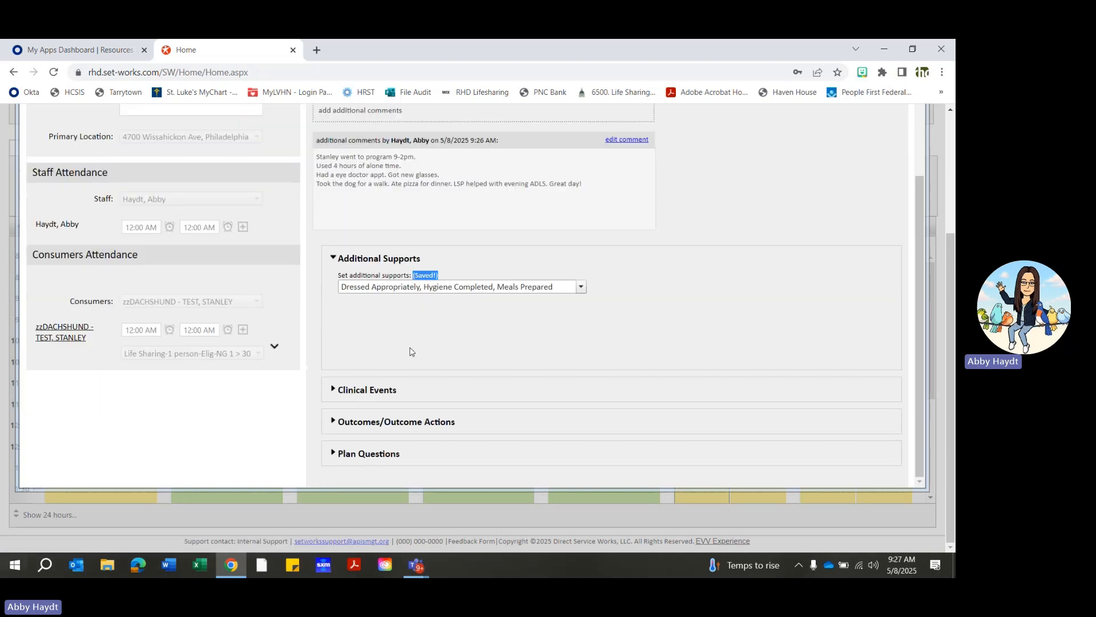
click(333, 258)
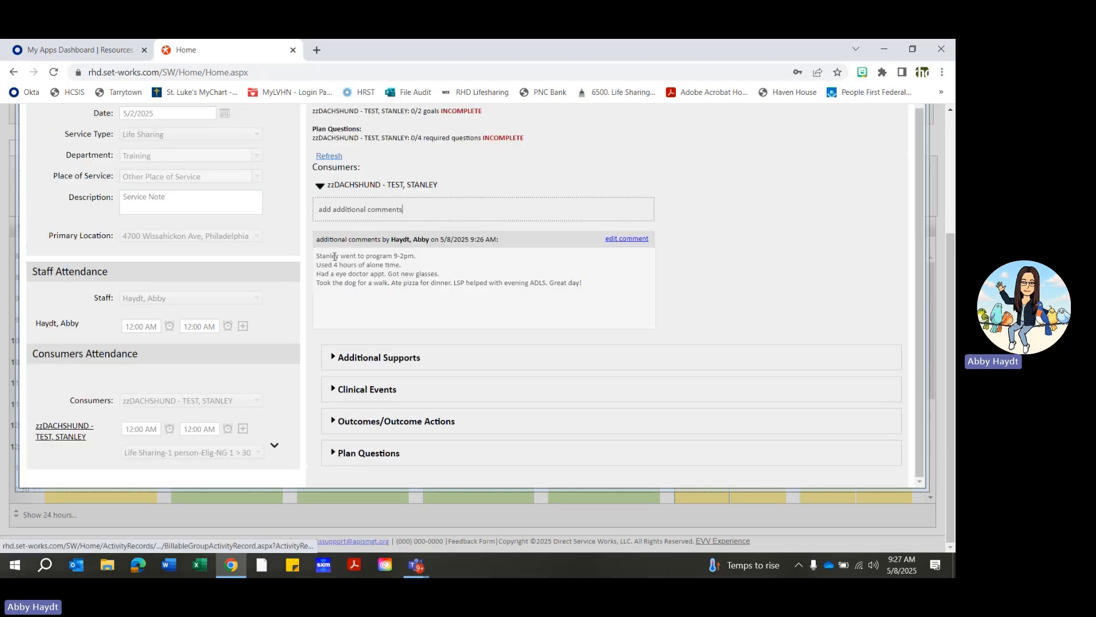
click(321, 187)
click(318, 188)
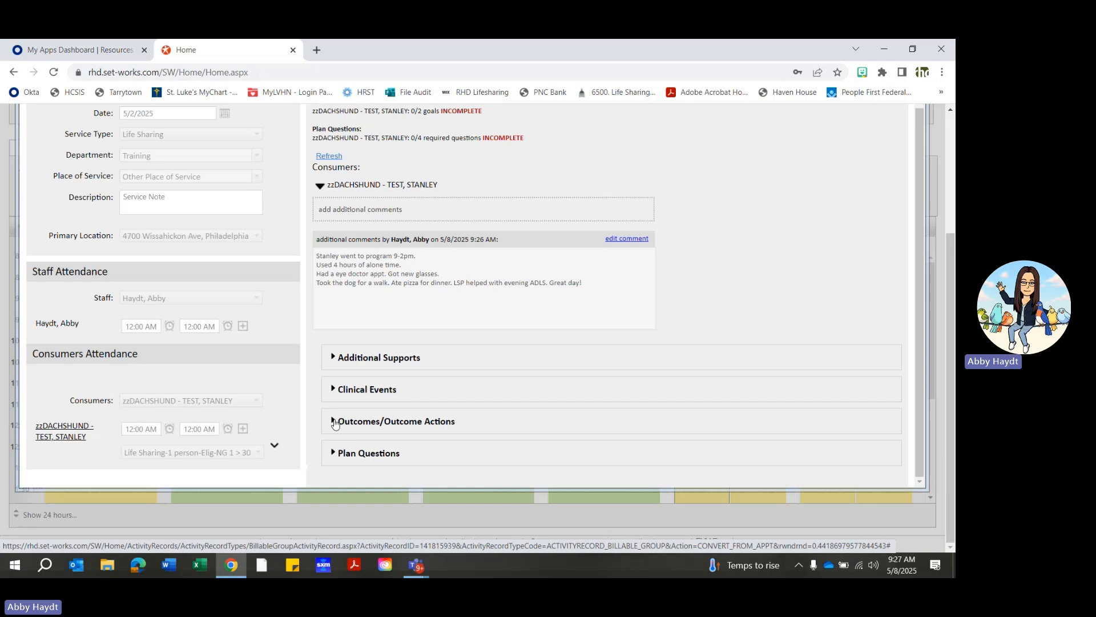
- Add and save a goal comment for the Coping Skills outcome with Not Addressed, intervention N/A and the text "N/A"
click(335, 423)
scroll(484, 399, down, 3)
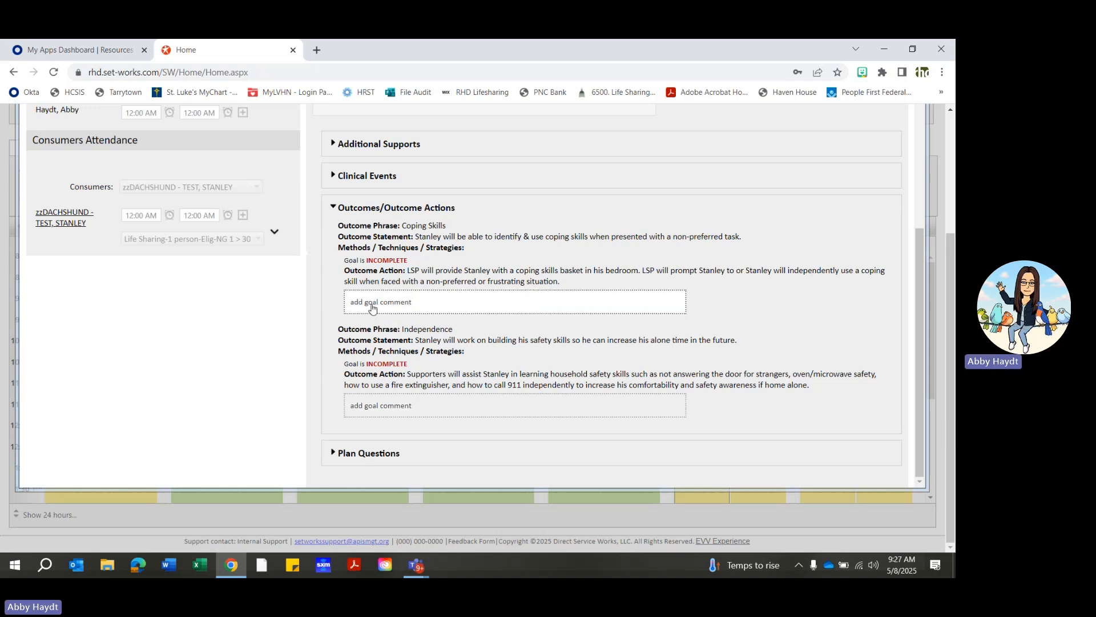
click(372, 304)
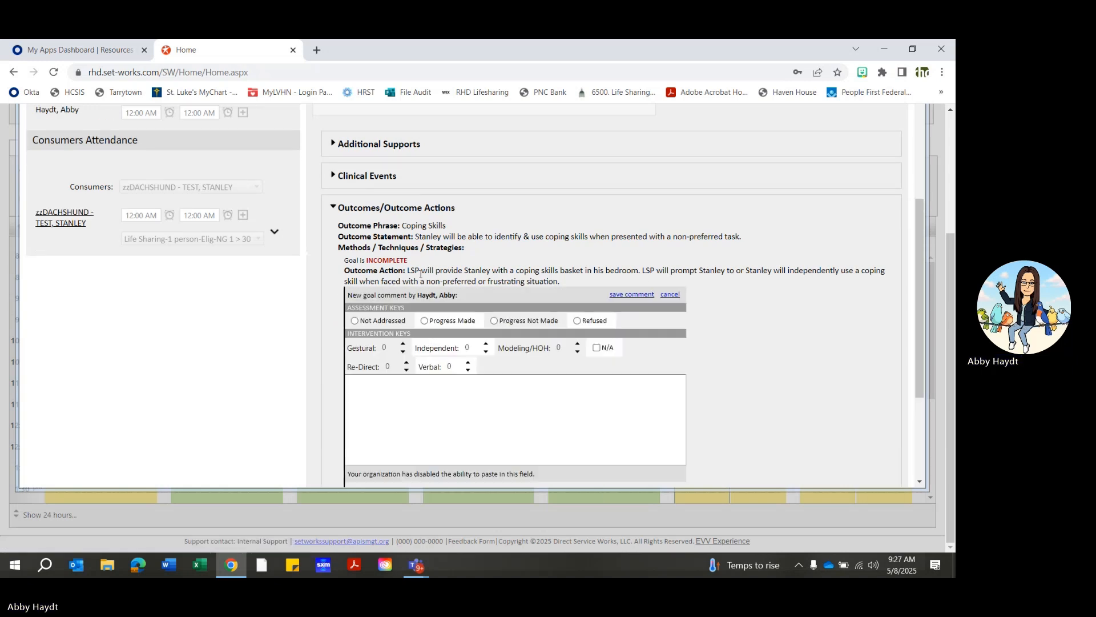
scroll(735, 297, down, 1)
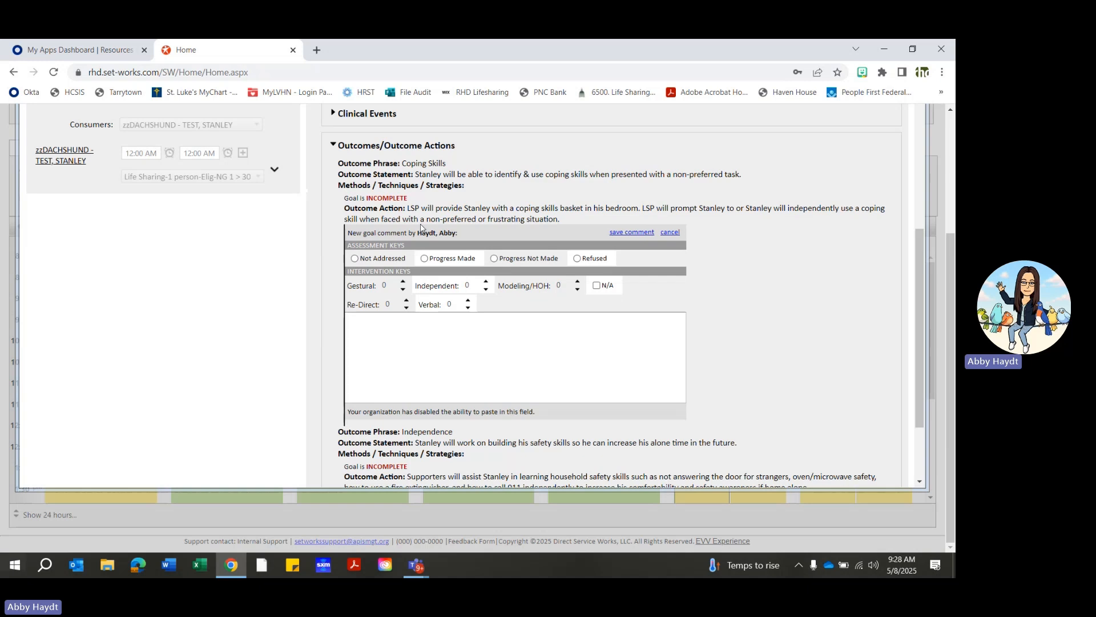
click(355, 259)
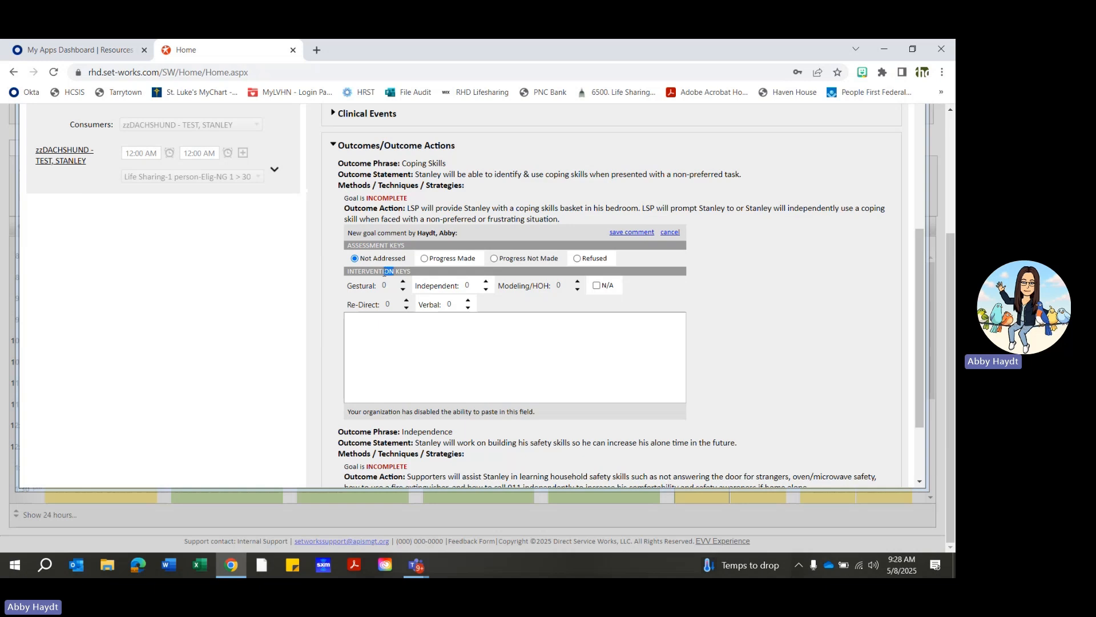
click(597, 286)
click(384, 352)
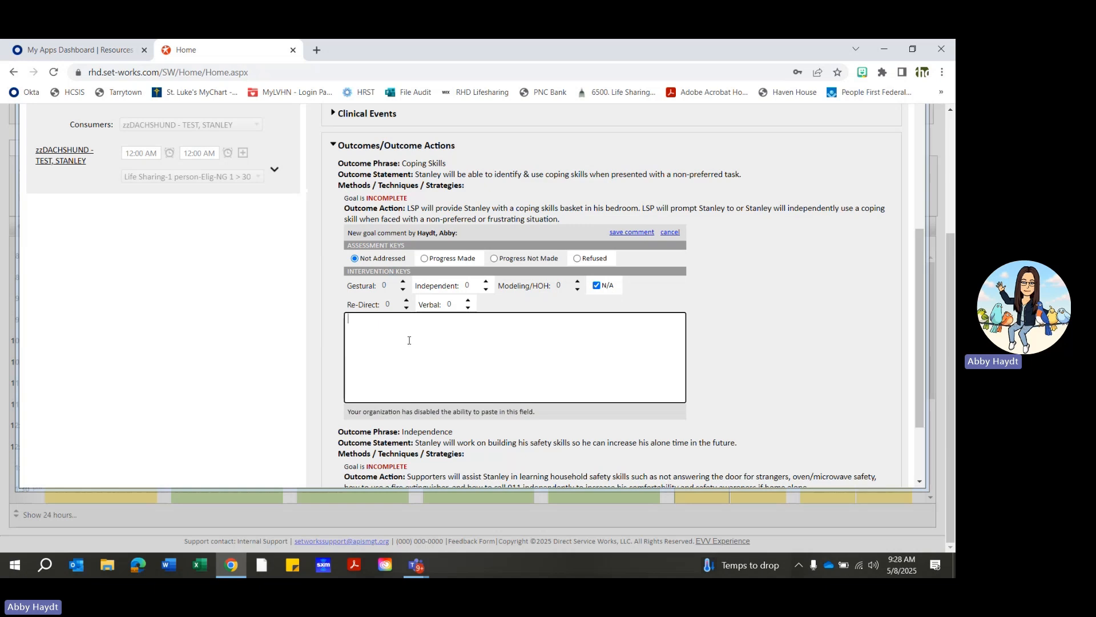
text(N/A)
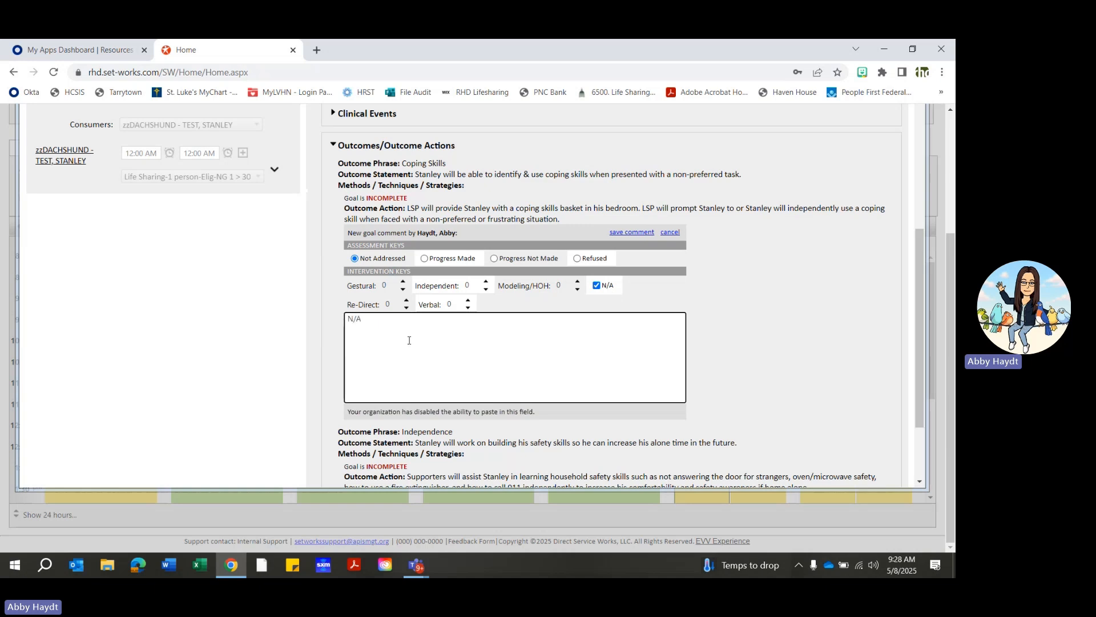
click(632, 233)
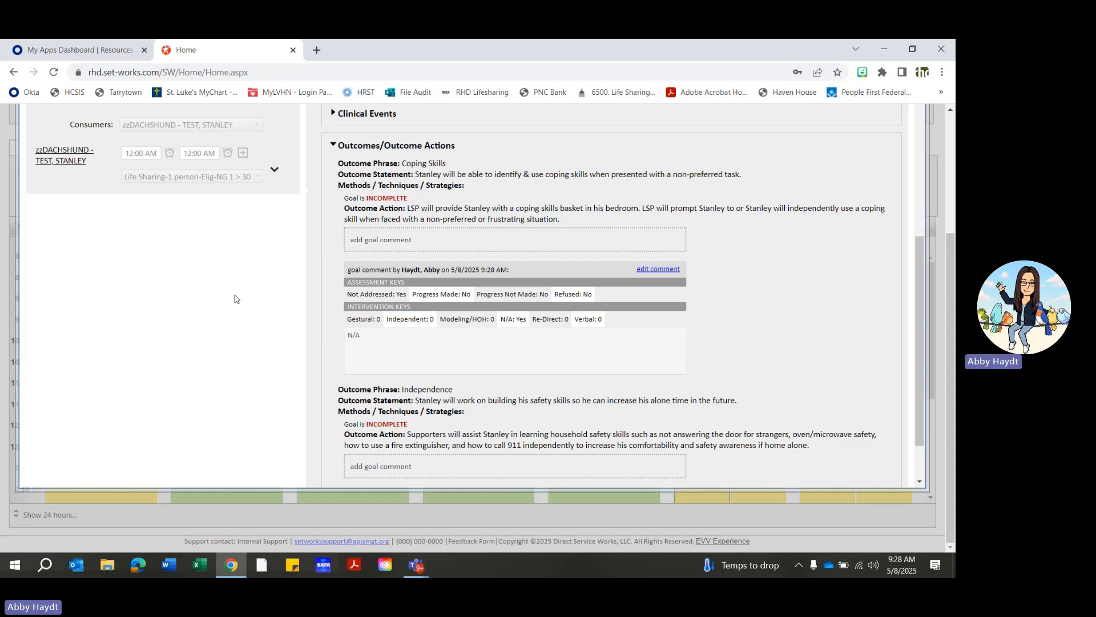
- Start a goal comment for the Independence outcome, assessed as Progress Made with an Independent intervention count of 1
scroll(436, 355, down, 1)
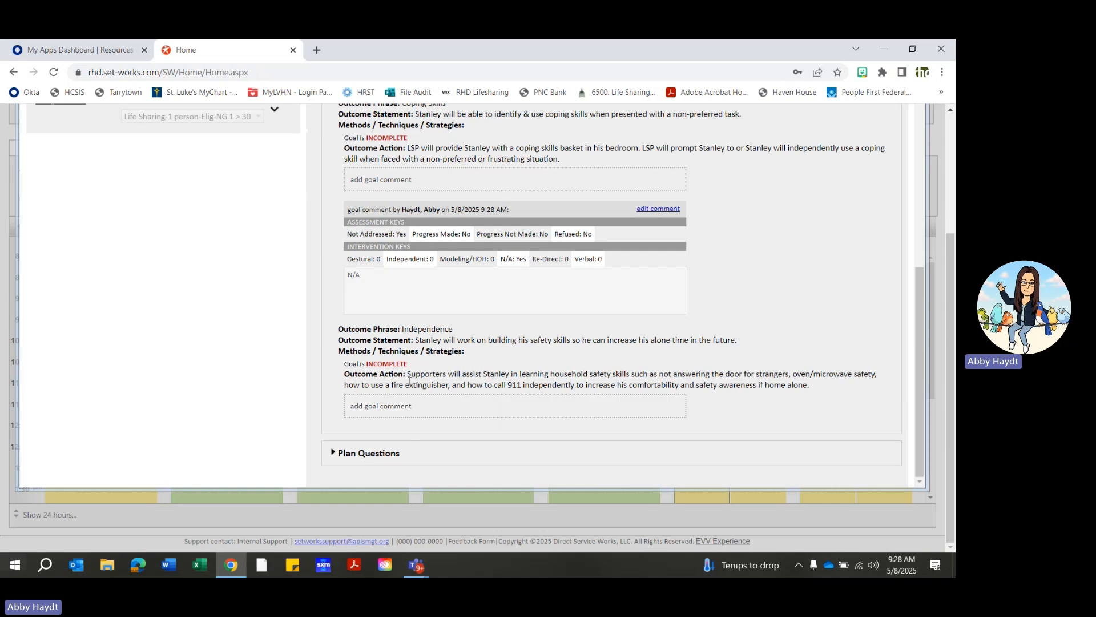
click(398, 406)
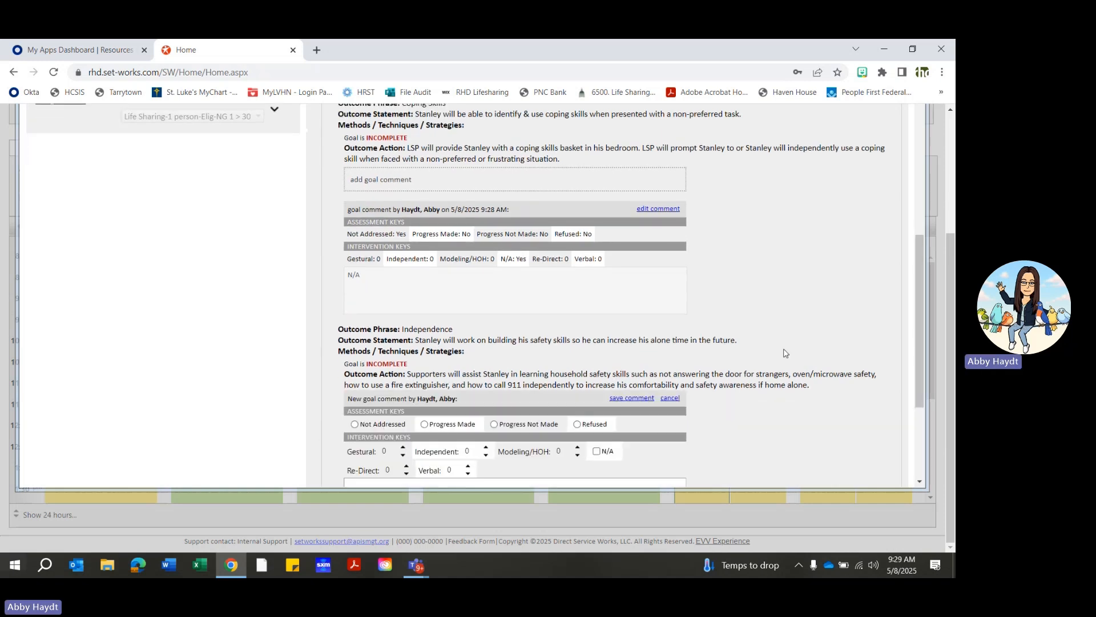
scroll(784, 353, down, 2)
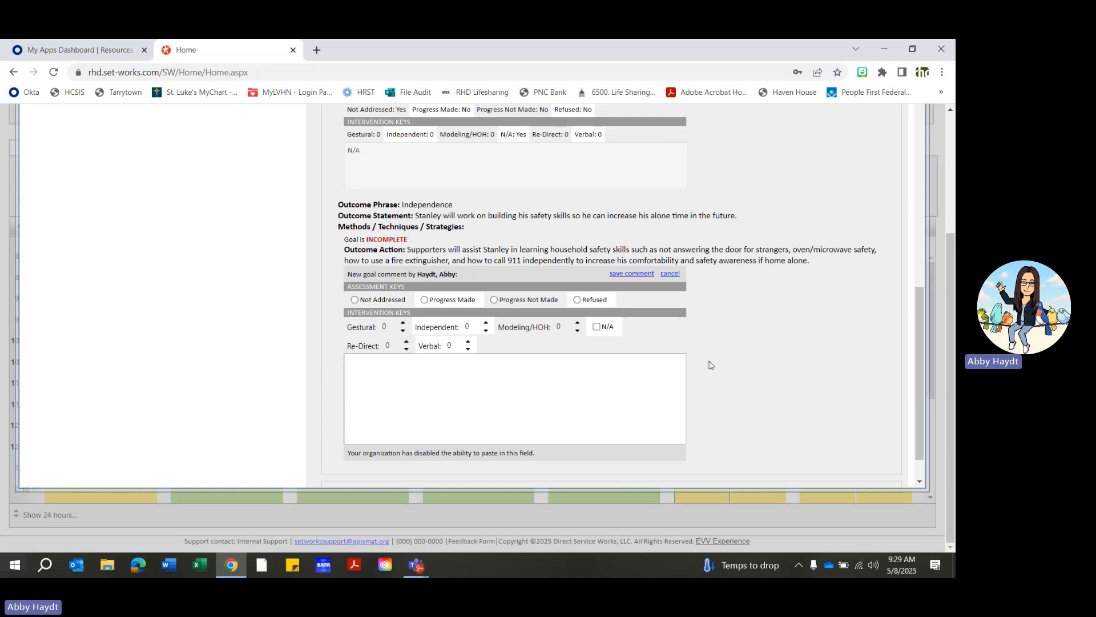
click(424, 301)
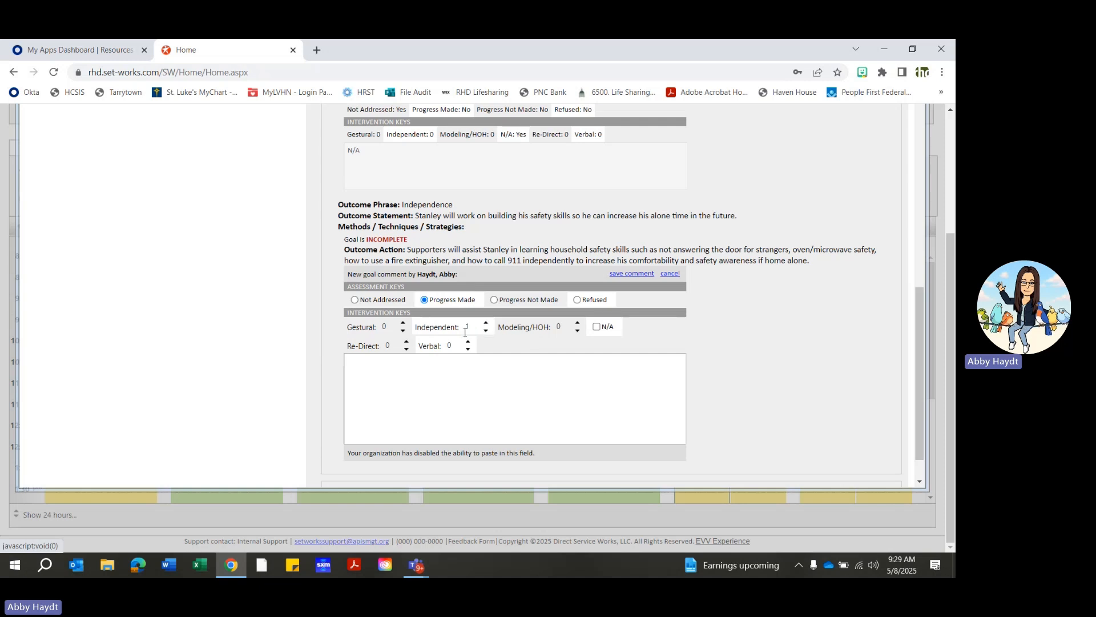
click(486, 324)
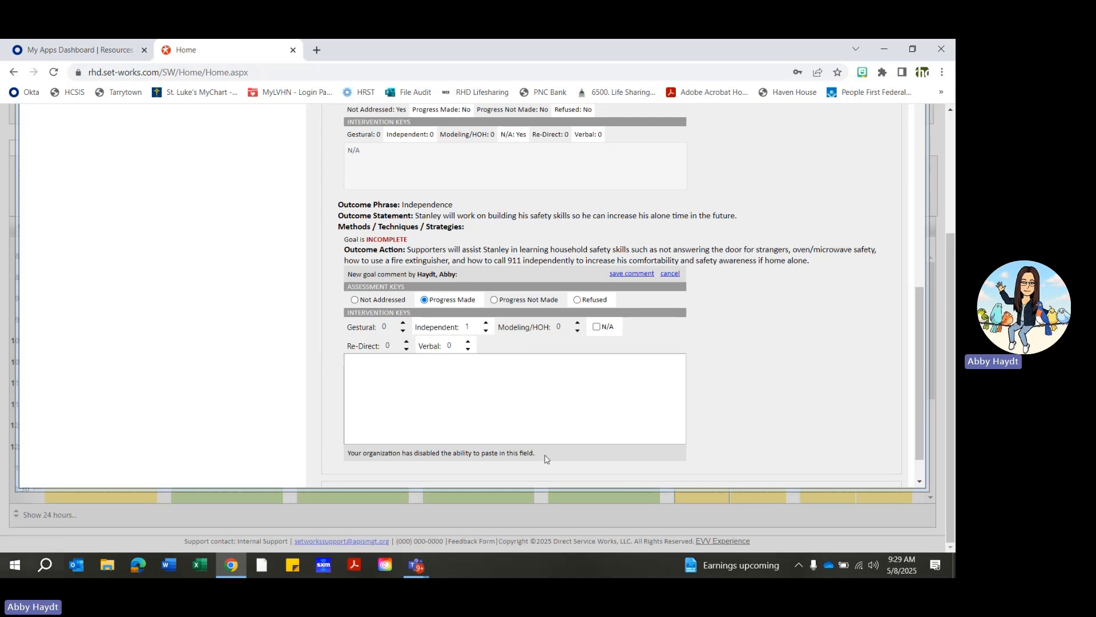
- Write the consumer's first name followed by "microwaved his dinner independently." in the Independence goal comment and save it
click(440, 414)
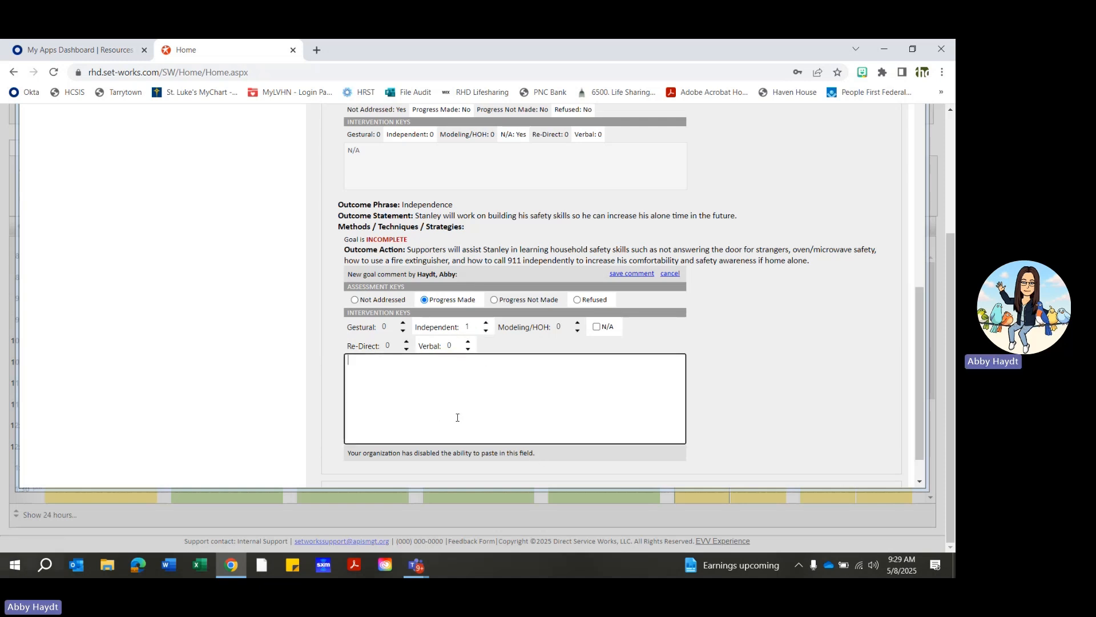
text(anley micr)
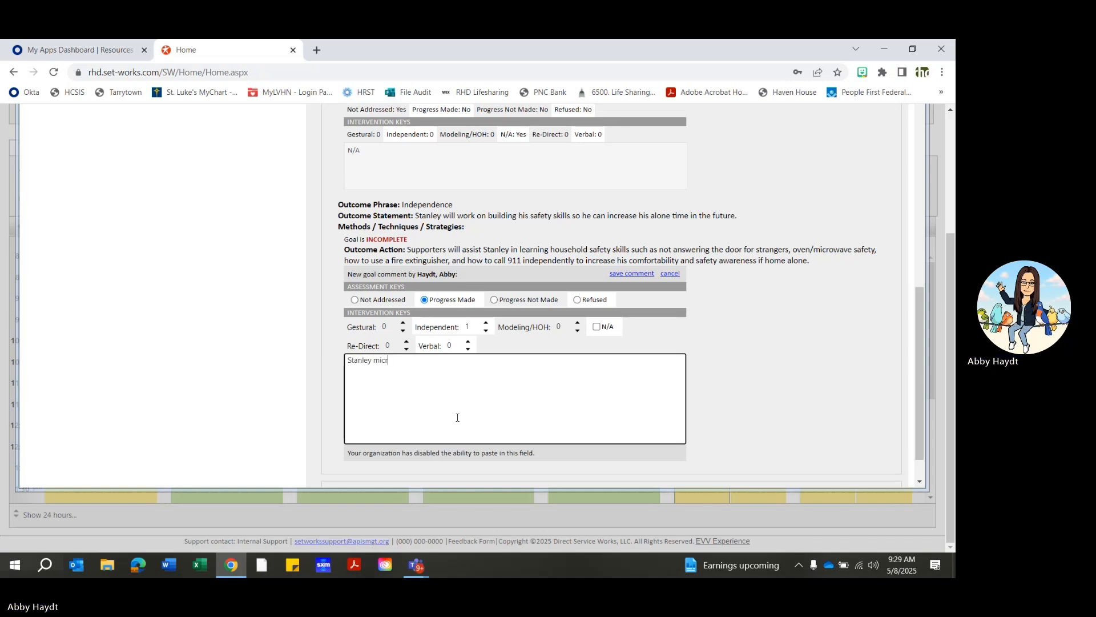
text(owaved his dinner independently.)
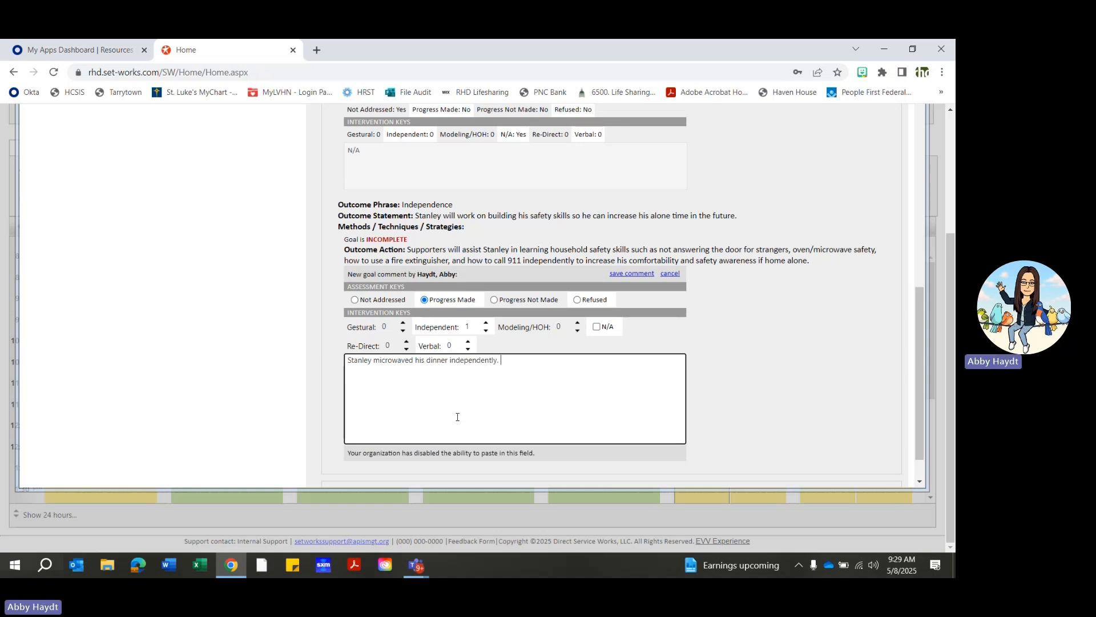
click(631, 274)
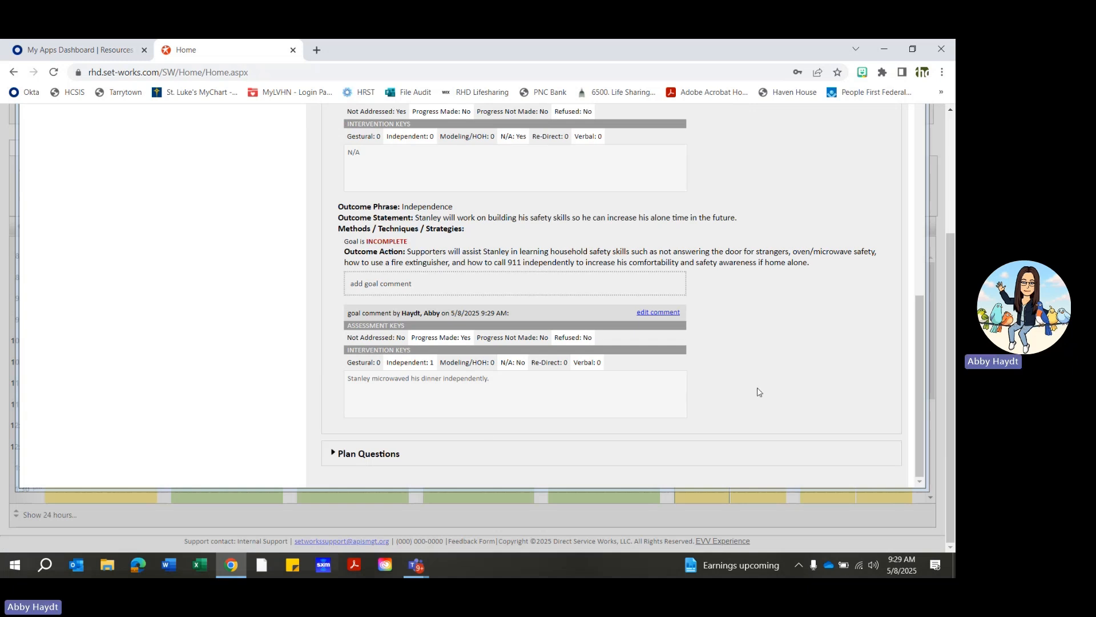
- Expand the Plan Questions and save N/A as the answer on whether the individual participated in a Wellness Activity
click(333, 455)
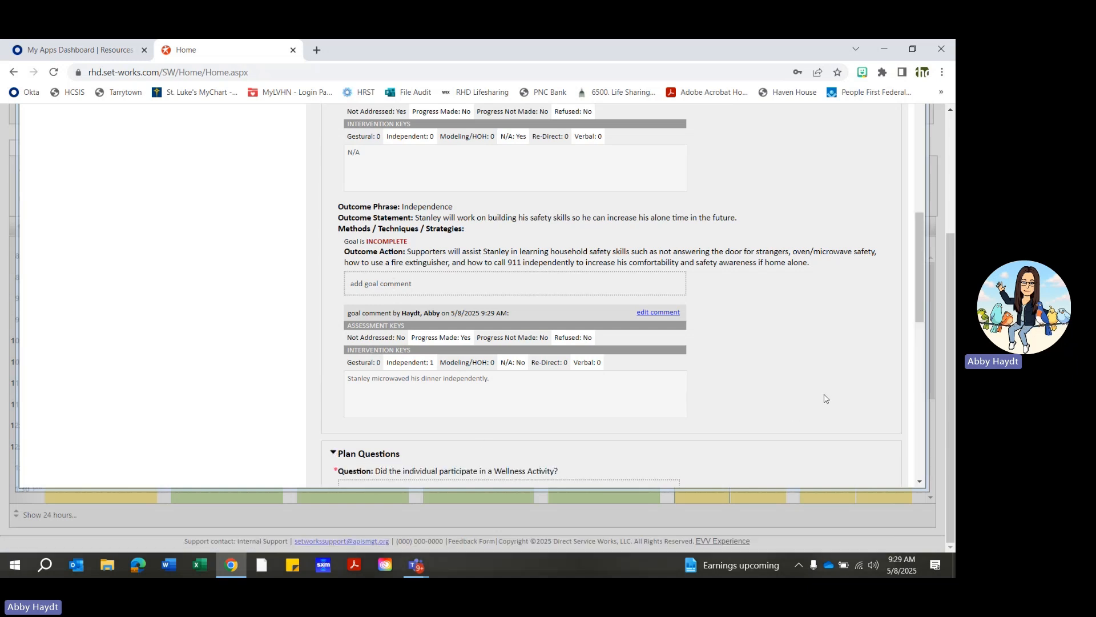
scroll(822, 396, down, 4)
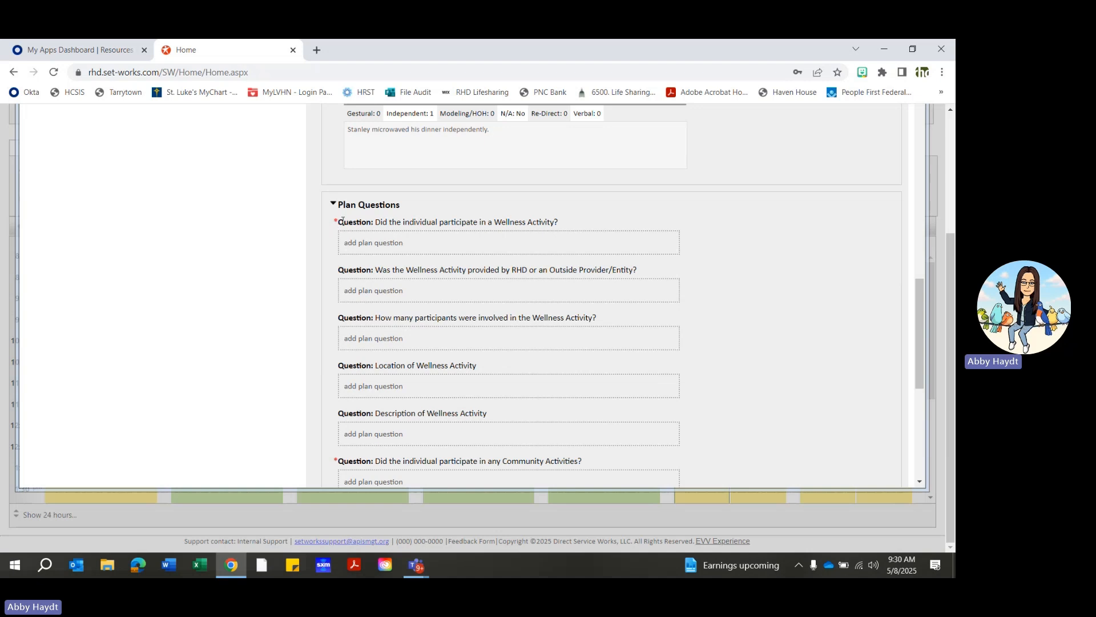
click(421, 252)
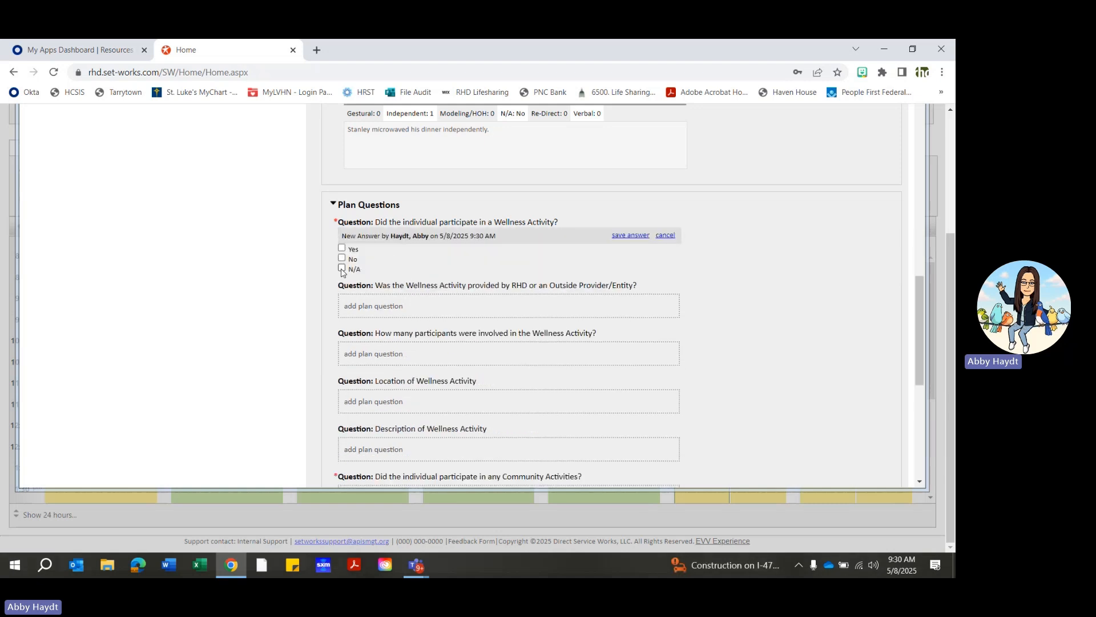
click(342, 269)
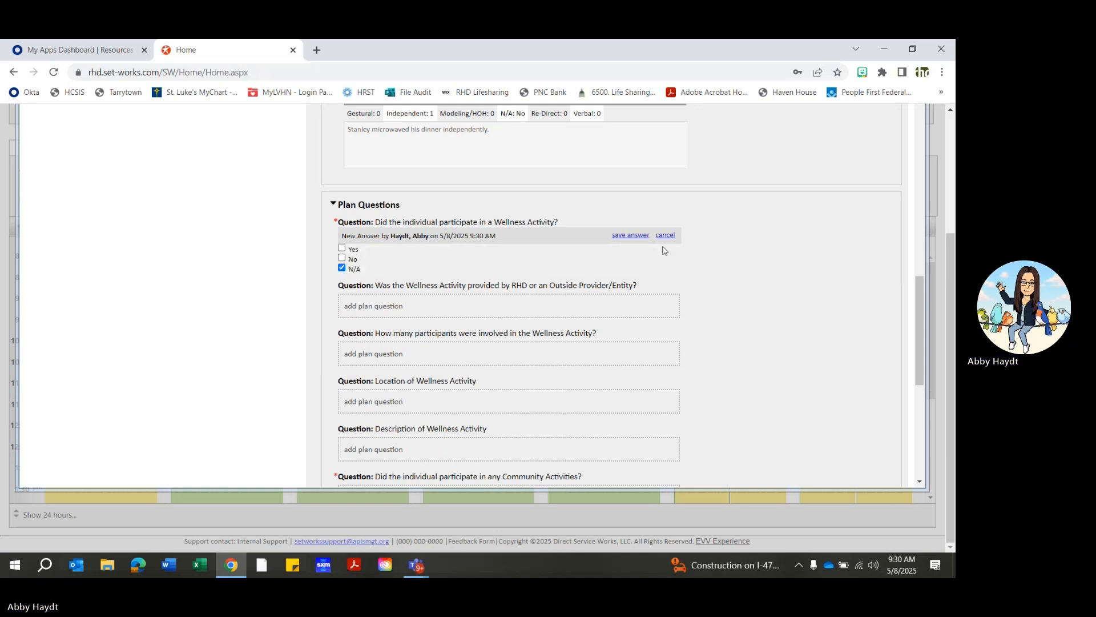
click(630, 235)
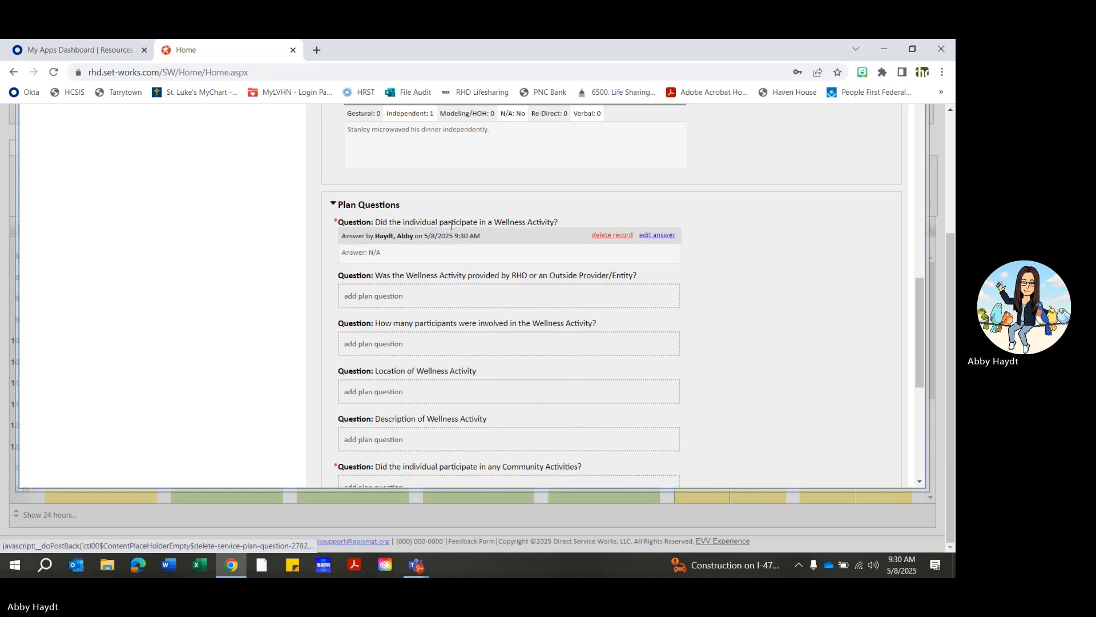
- Answer the required question about participation in any Community Activities with N/A and save the answer
scroll(409, 239, down, 1)
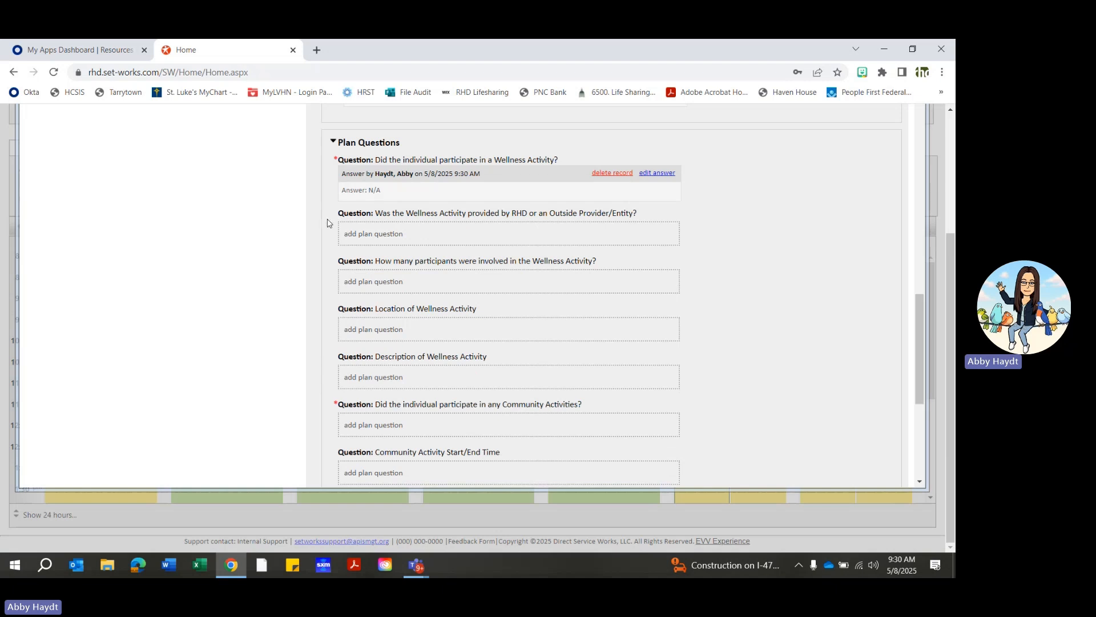
scroll(328, 223, down, 3)
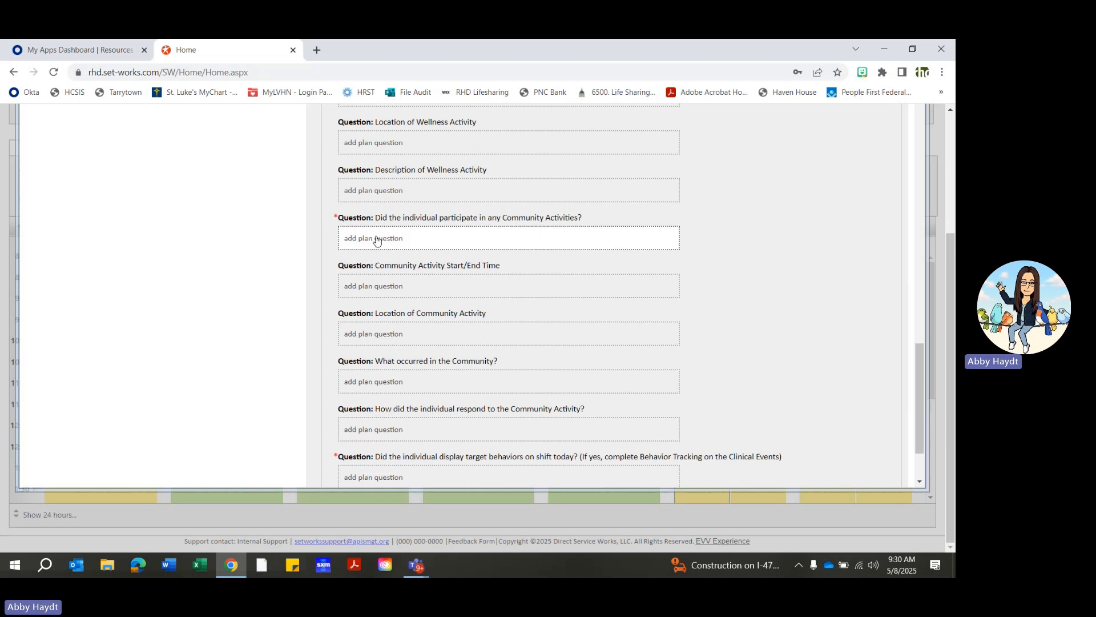
click(377, 240)
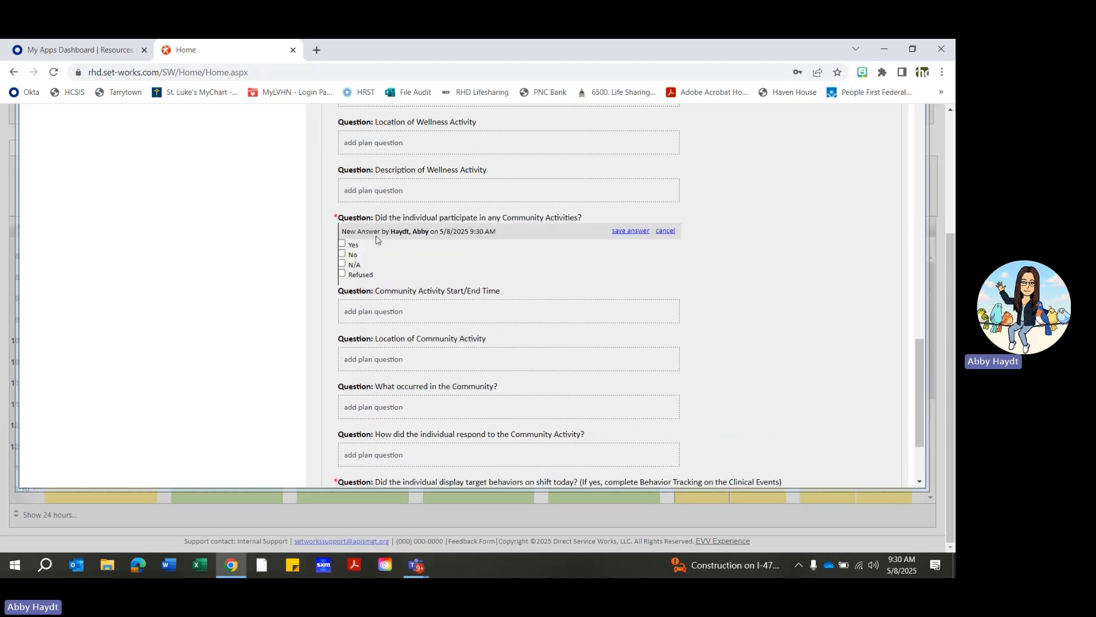
click(342, 262)
click(632, 231)
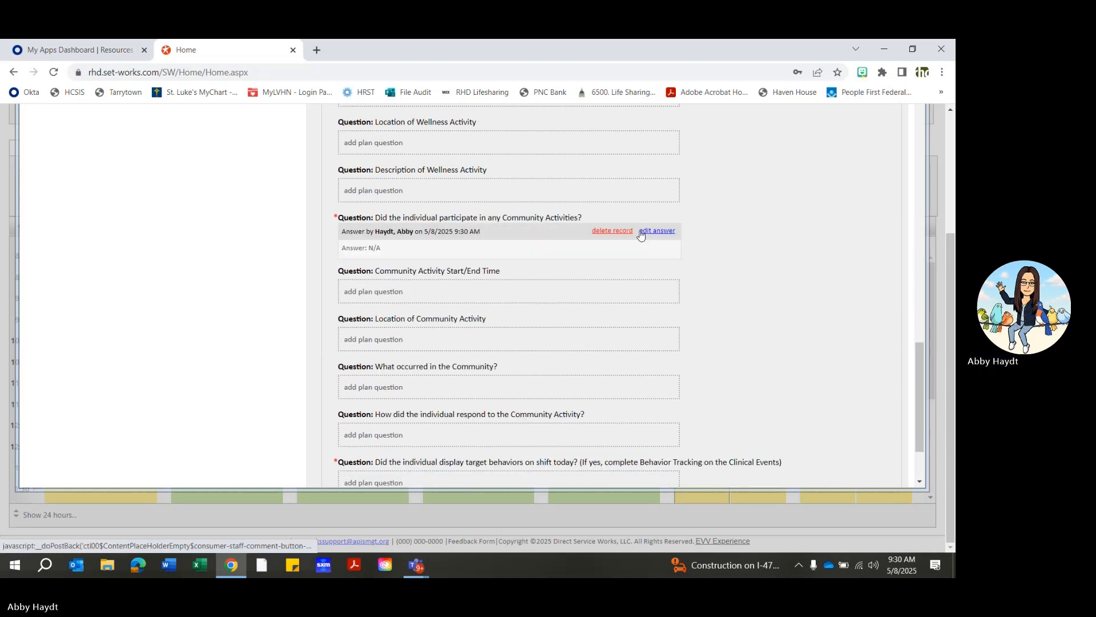
- Answer the required question about target behaviors displayed on shift with N/A and save the answer
scroll(379, 266, down, 2)
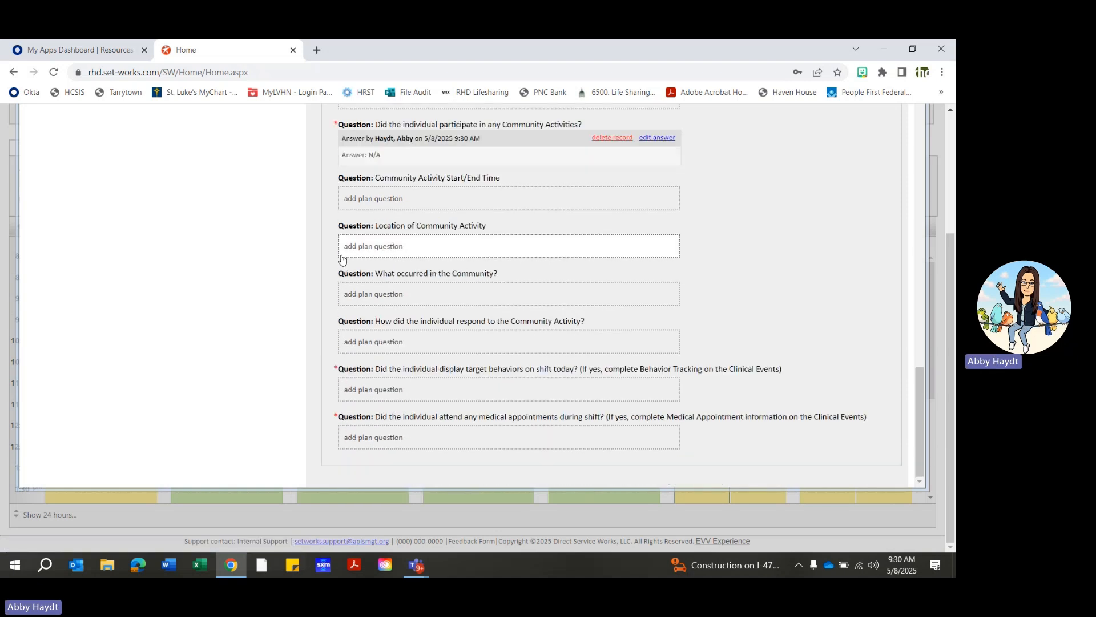
click(388, 393)
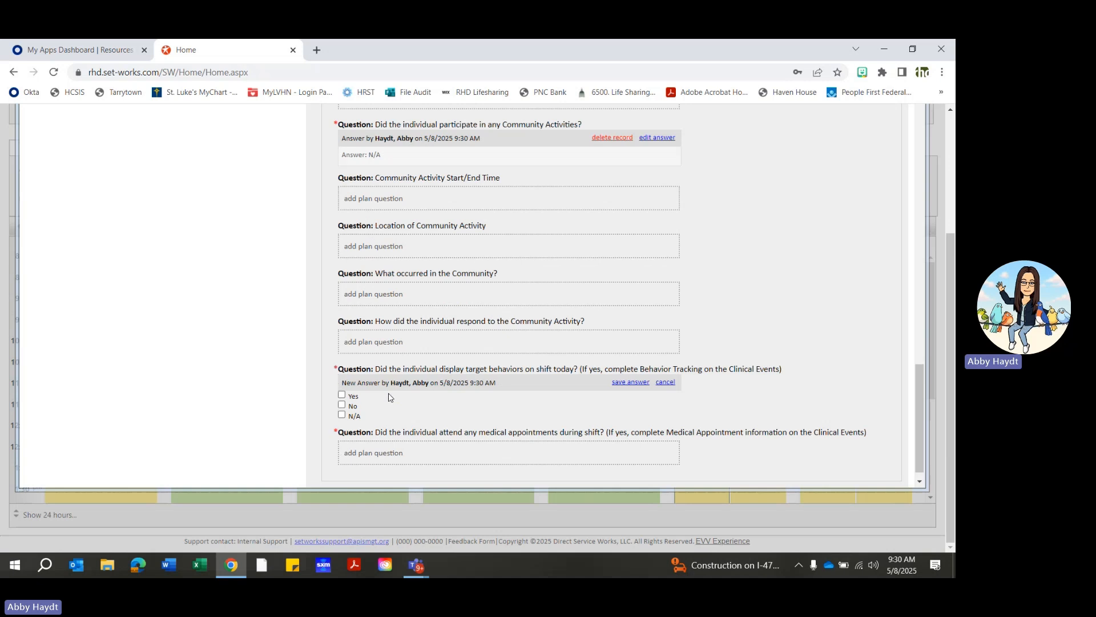
click(342, 415)
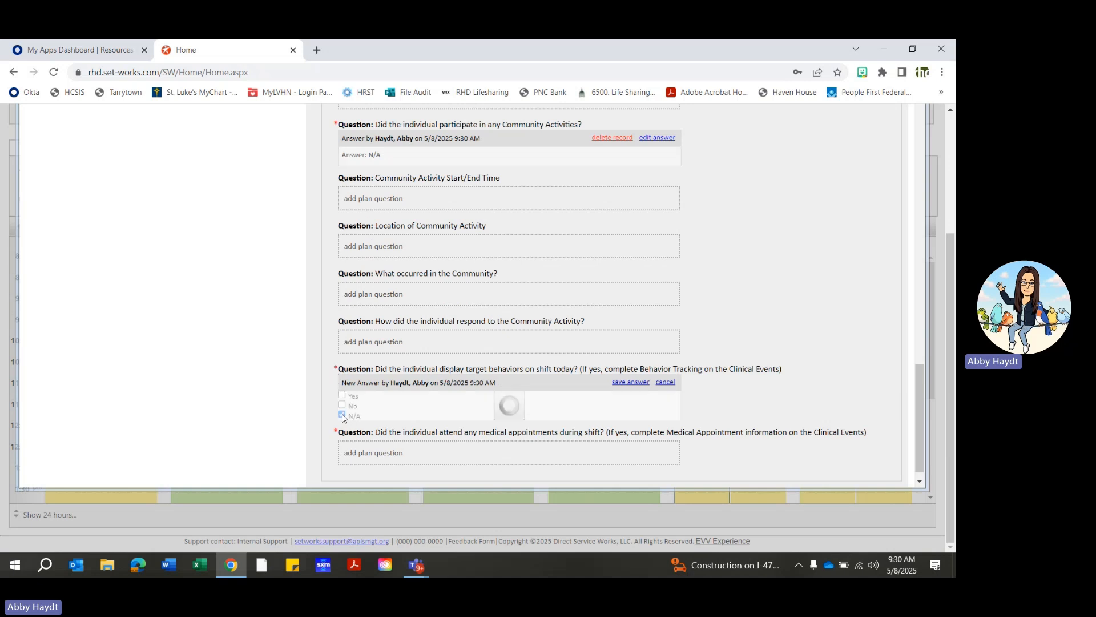
click(631, 383)
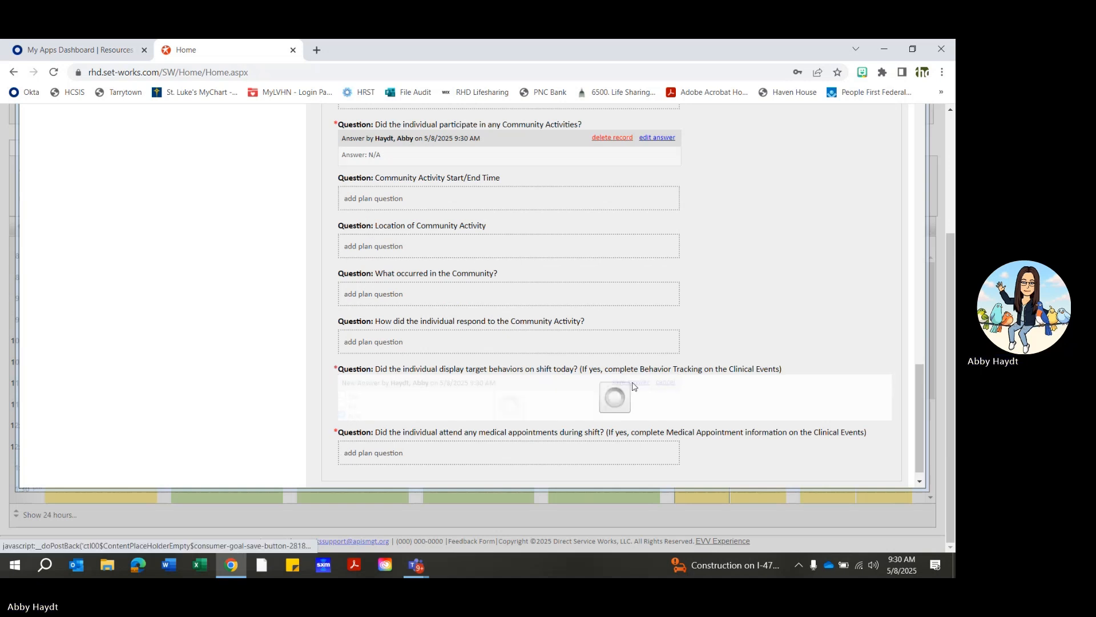
- Answer the required question about medical appointments attended during shift with No and save the answer
click(398, 444)
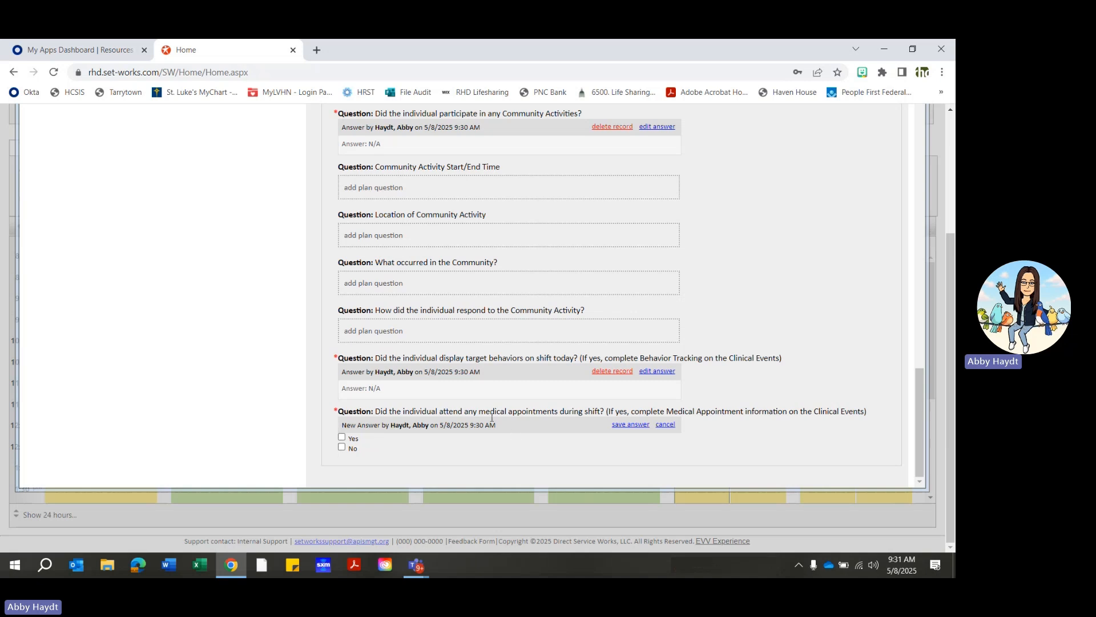
click(341, 448)
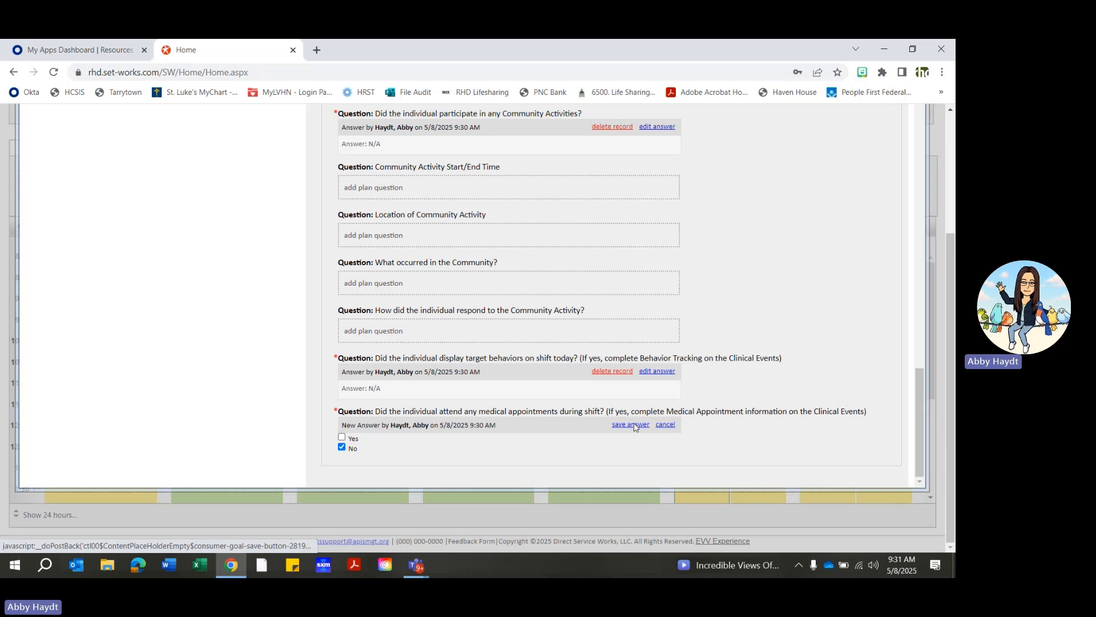
click(631, 424)
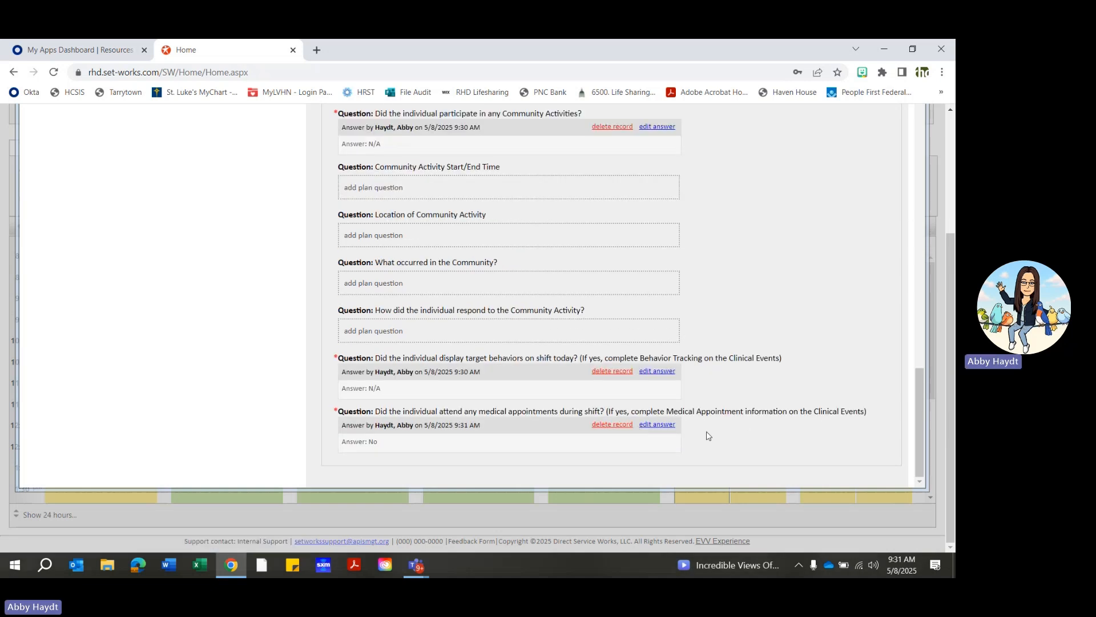
scroll(750, 435, up, 5)
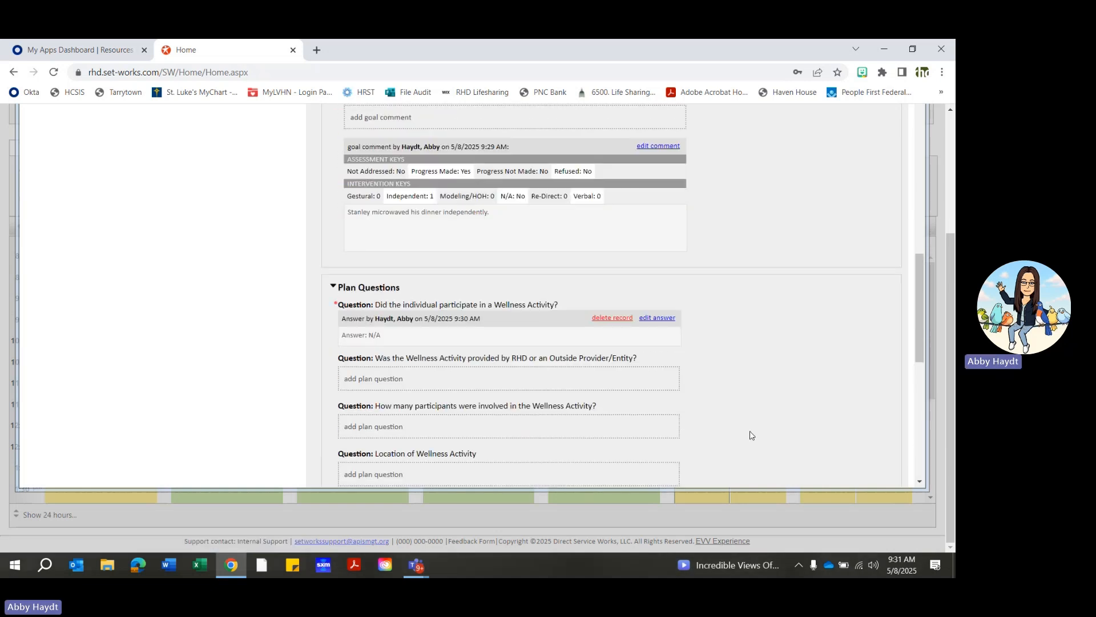
scroll(750, 435, up, 10)
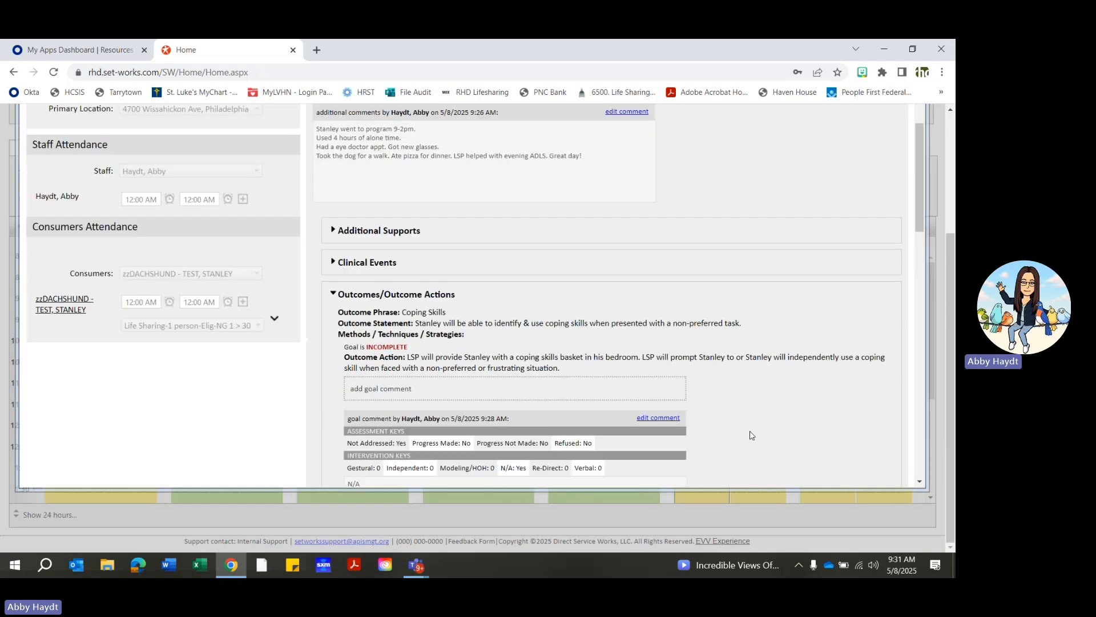
- Refresh the completion status of the outcome goals and required plan questions in the service note
scroll(750, 436, up, 3)
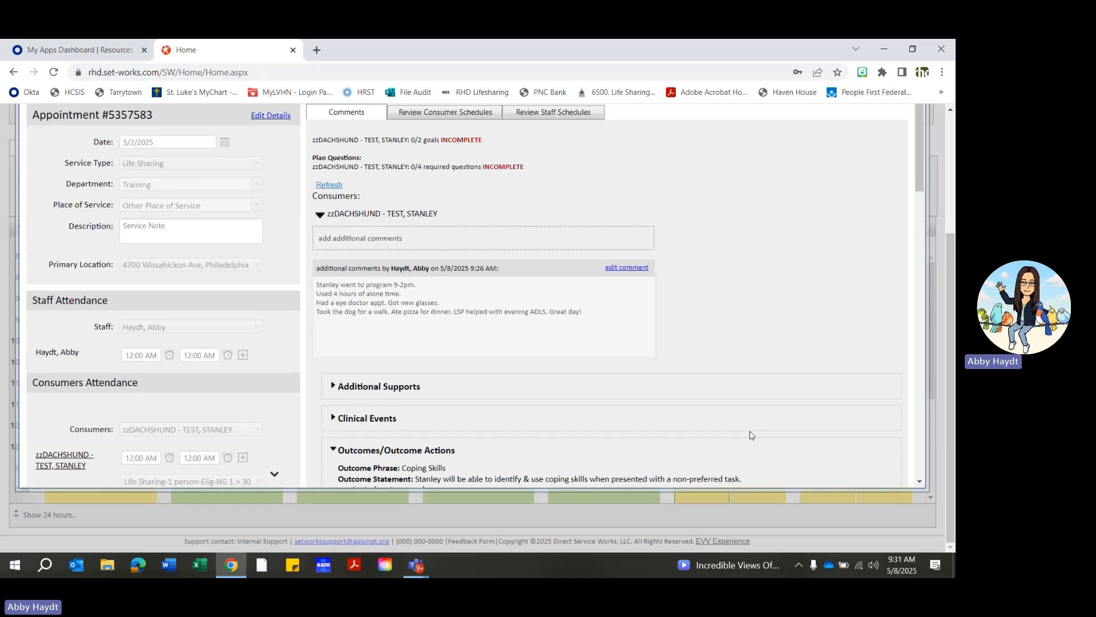
scroll(751, 436, up, 3)
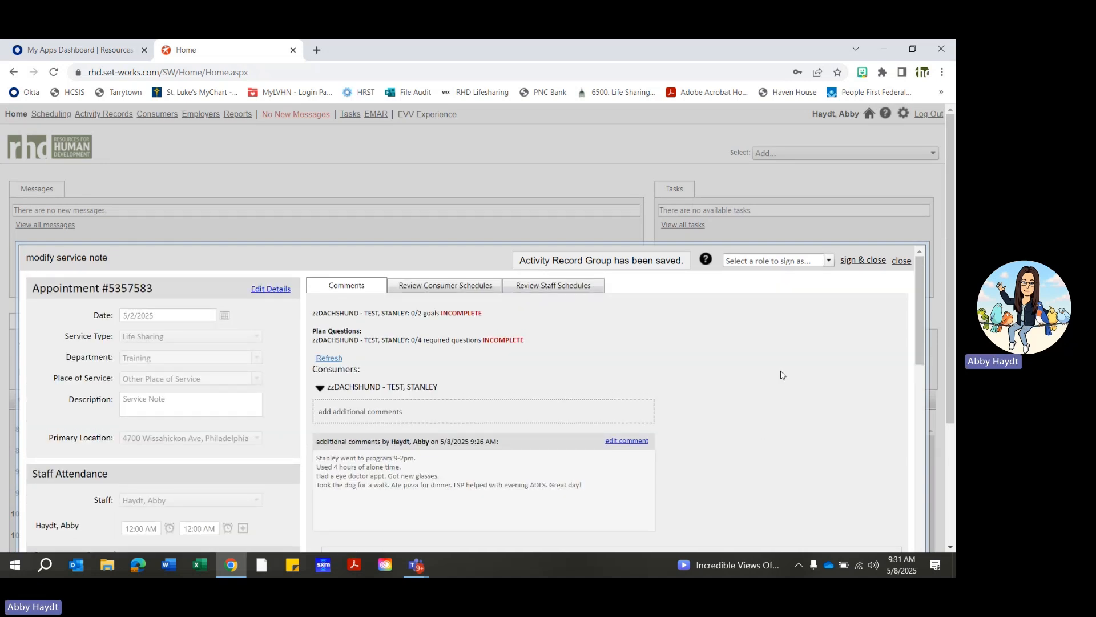
click(330, 359)
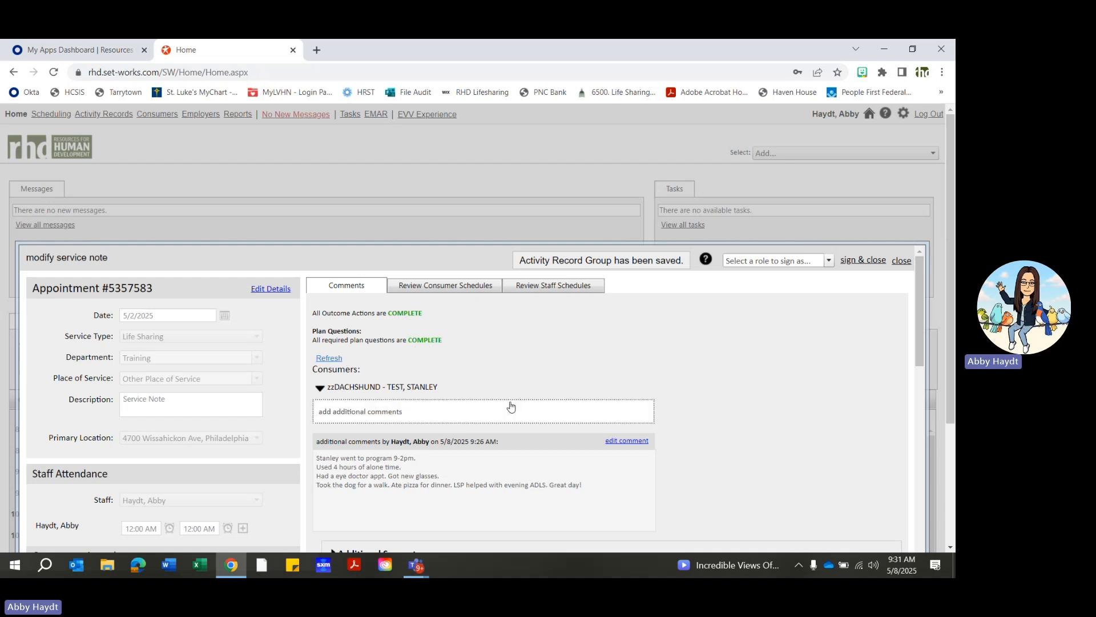
- Delete the saved answer to the Wellness Activity participation question and refresh the note's completion status
scroll(470, 380, down, 15)
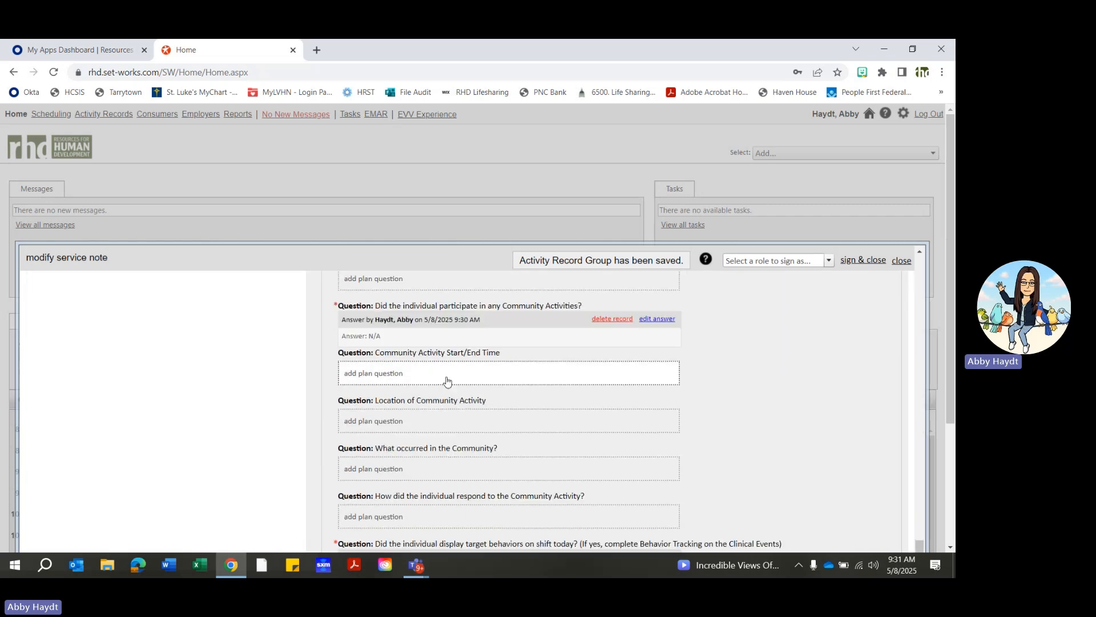
scroll(546, 367, up, 5)
click(612, 330)
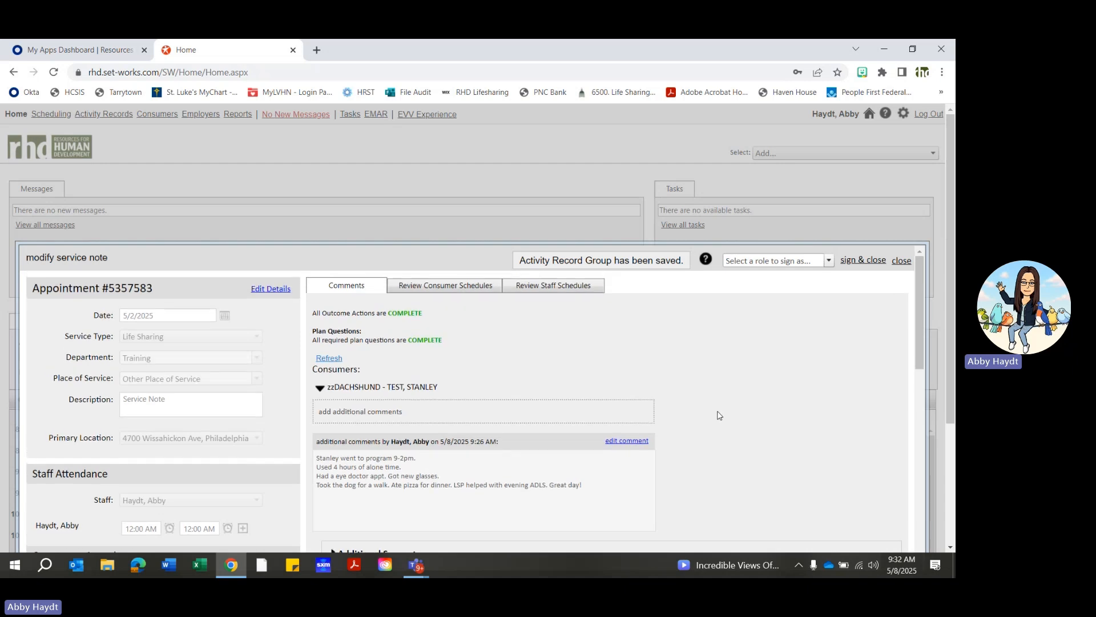
click(323, 359)
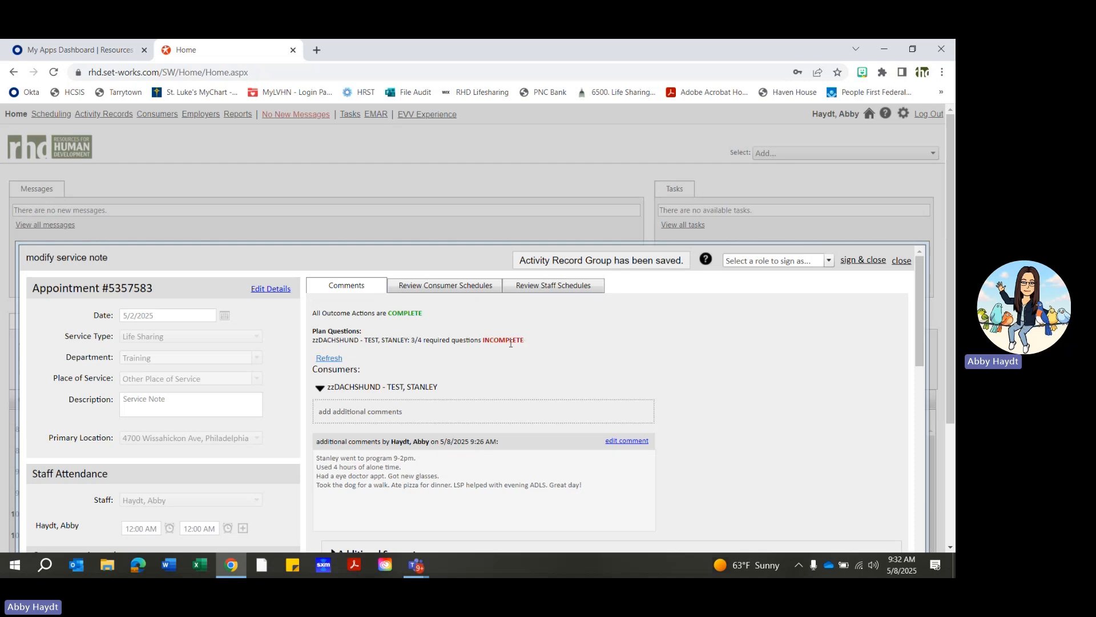
- Answer the Wellness Activity participation question again with N/A, save the answer and refresh the note's completion status
scroll(434, 366, down, 2)
scroll(434, 366, down, 5)
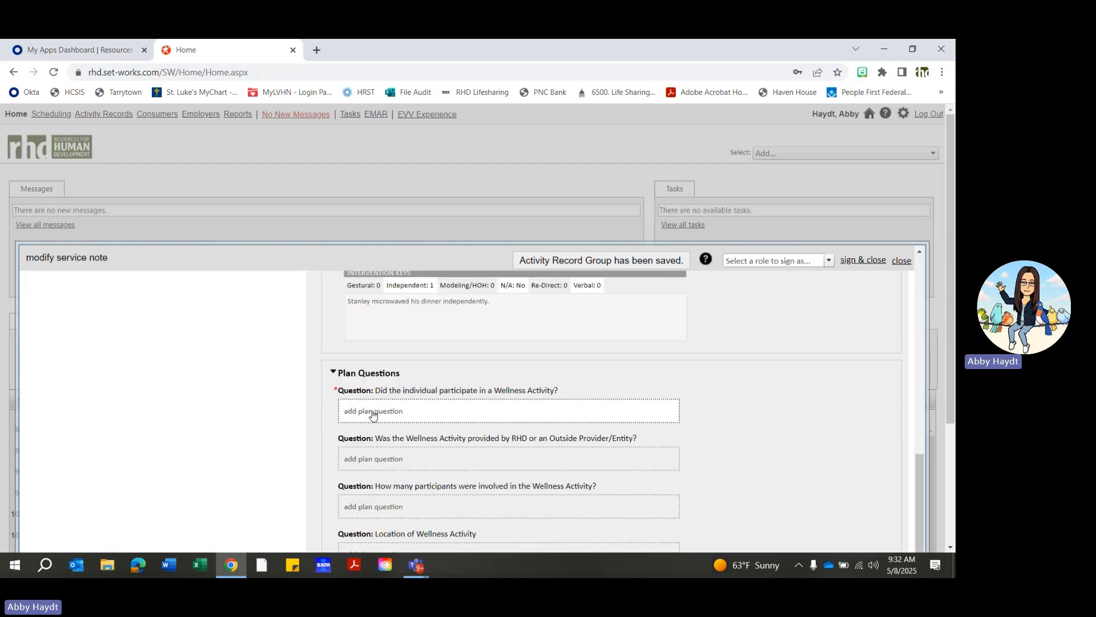
click(376, 416)
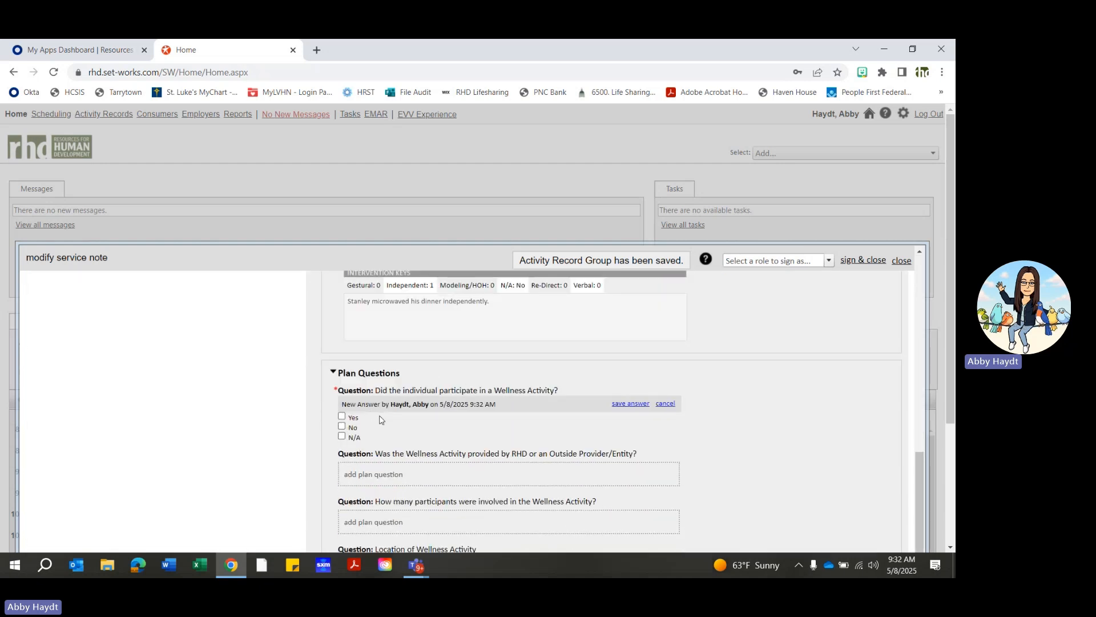
click(342, 437)
click(627, 404)
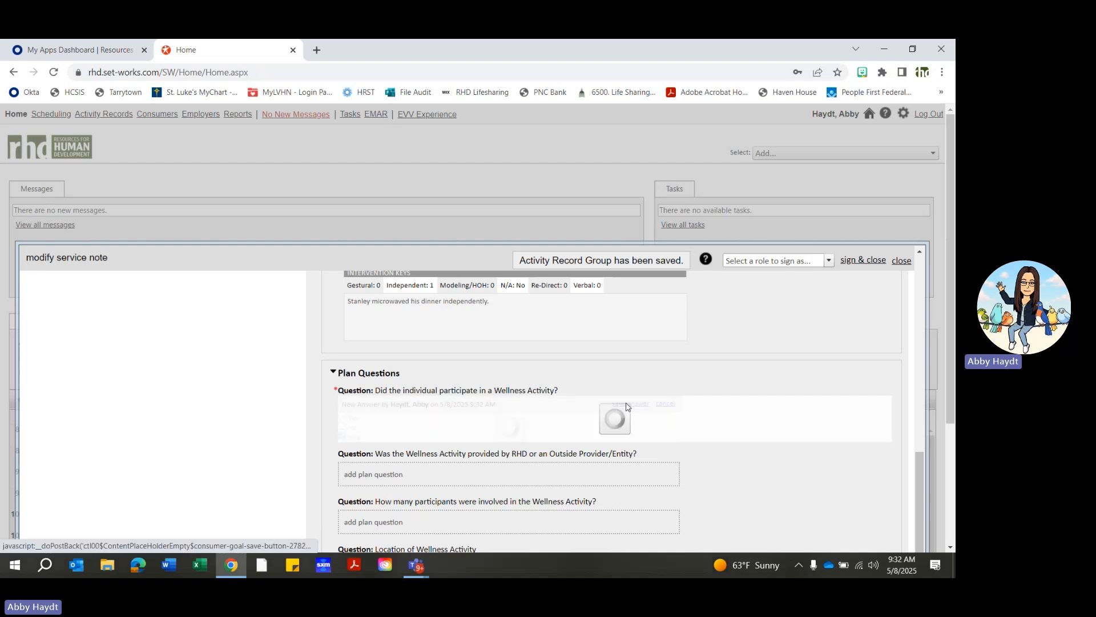
scroll(744, 442, up, 6)
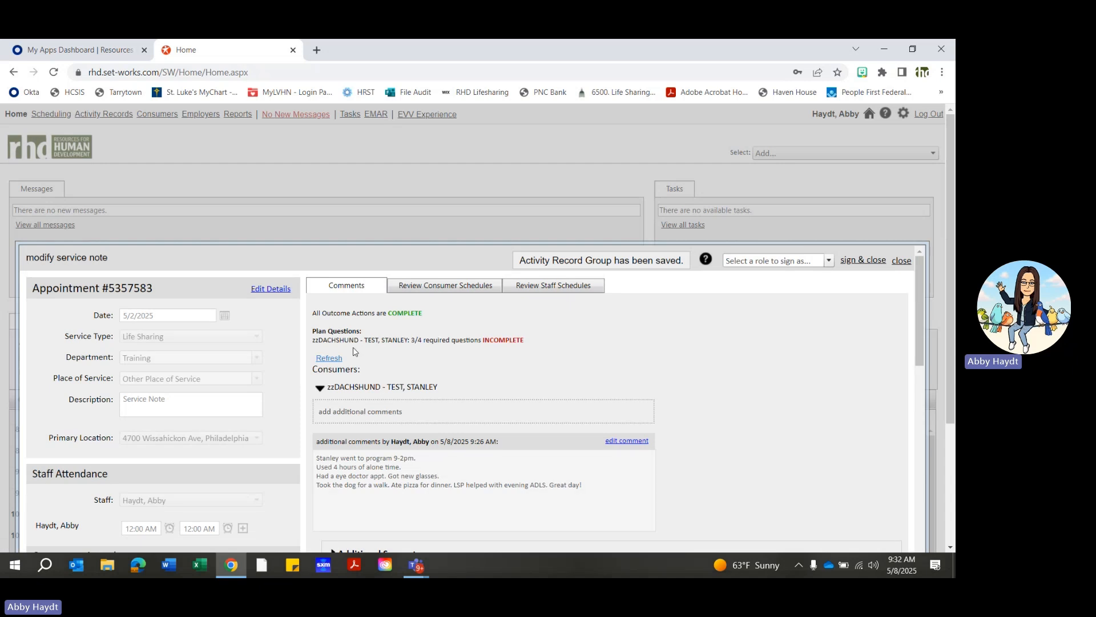
click(340, 360)
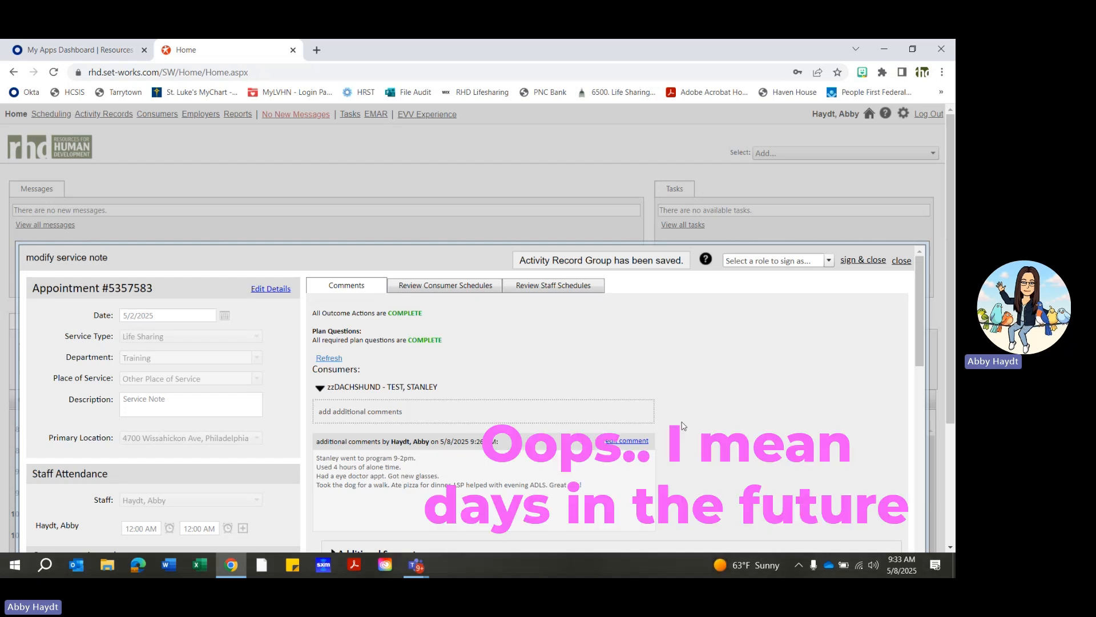
- Sign and close the 5/2/2025 service note in the Staff role, validating the signature with the staff PIN
scroll(761, 413, down, 1)
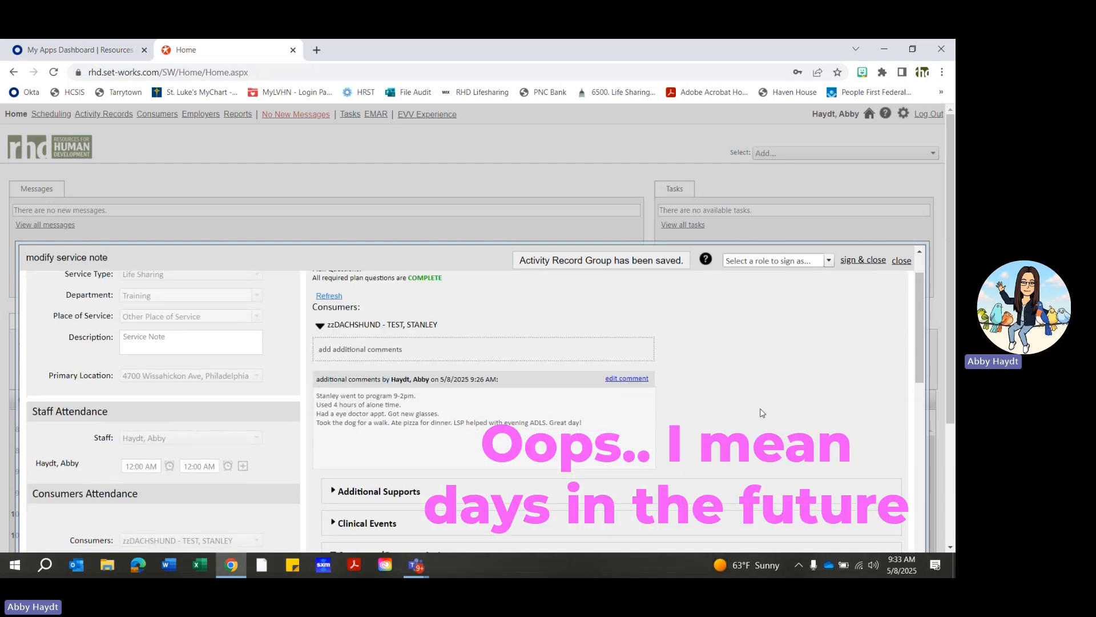
scroll(762, 412, up, 1)
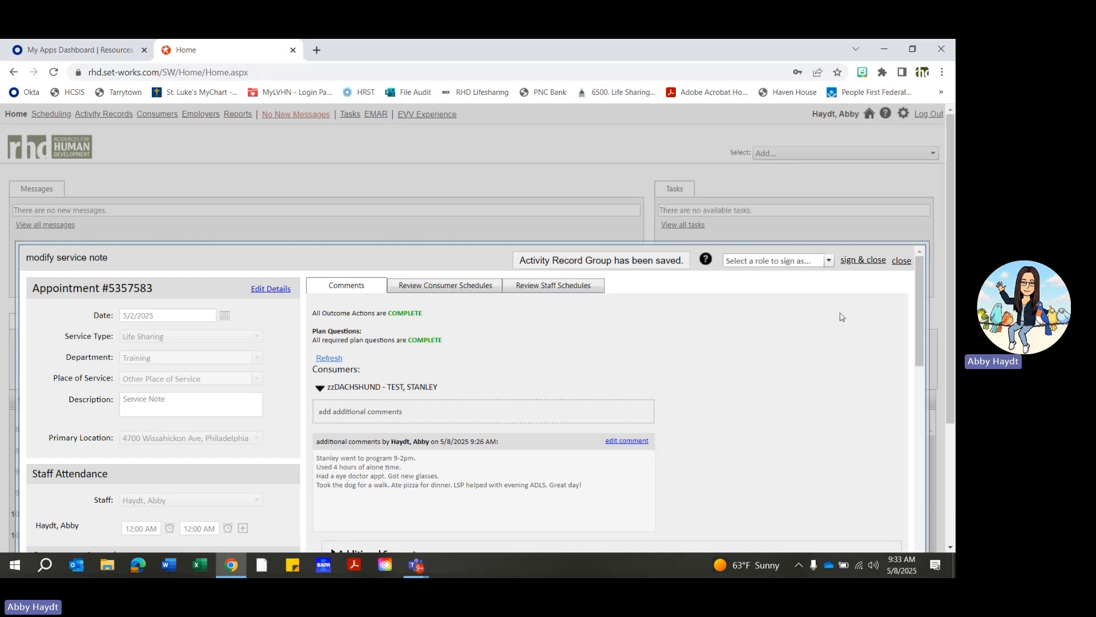
click(830, 264)
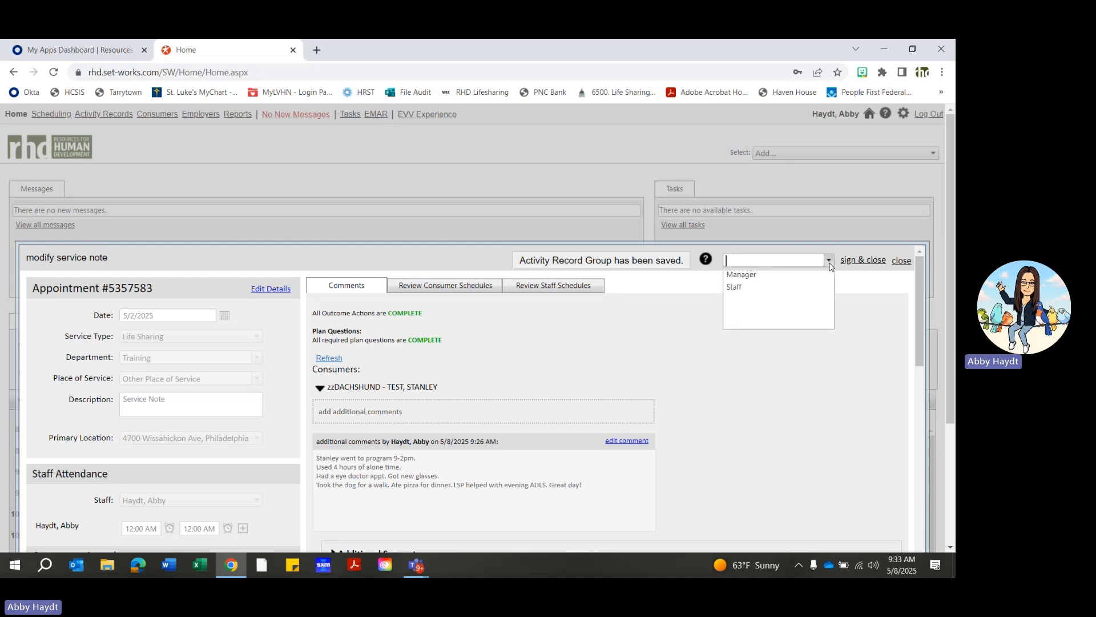
click(735, 288)
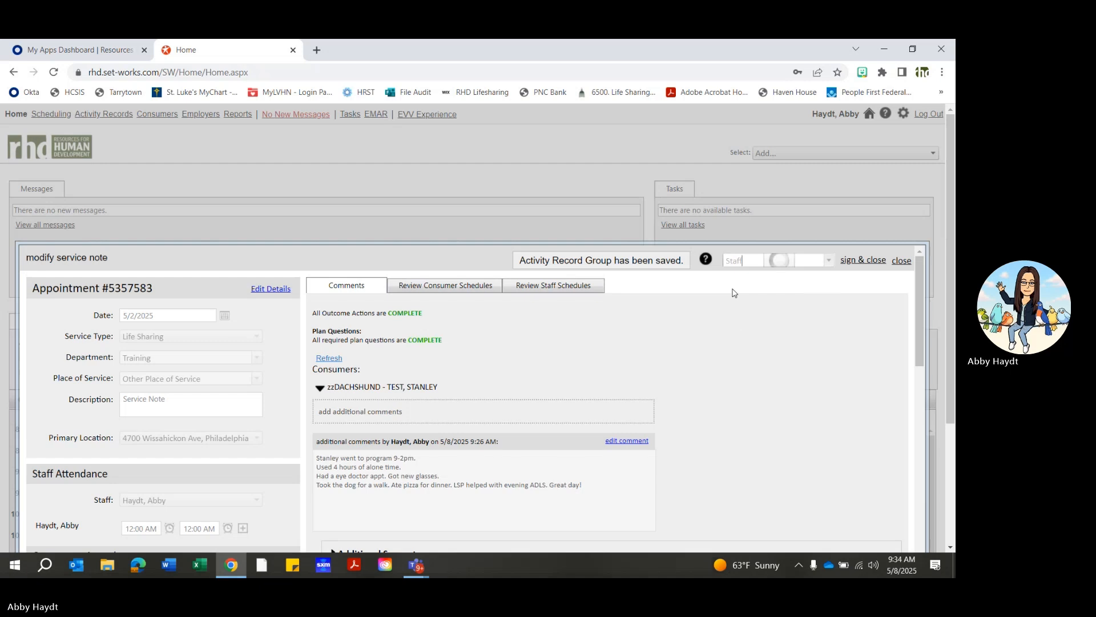
click(868, 261)
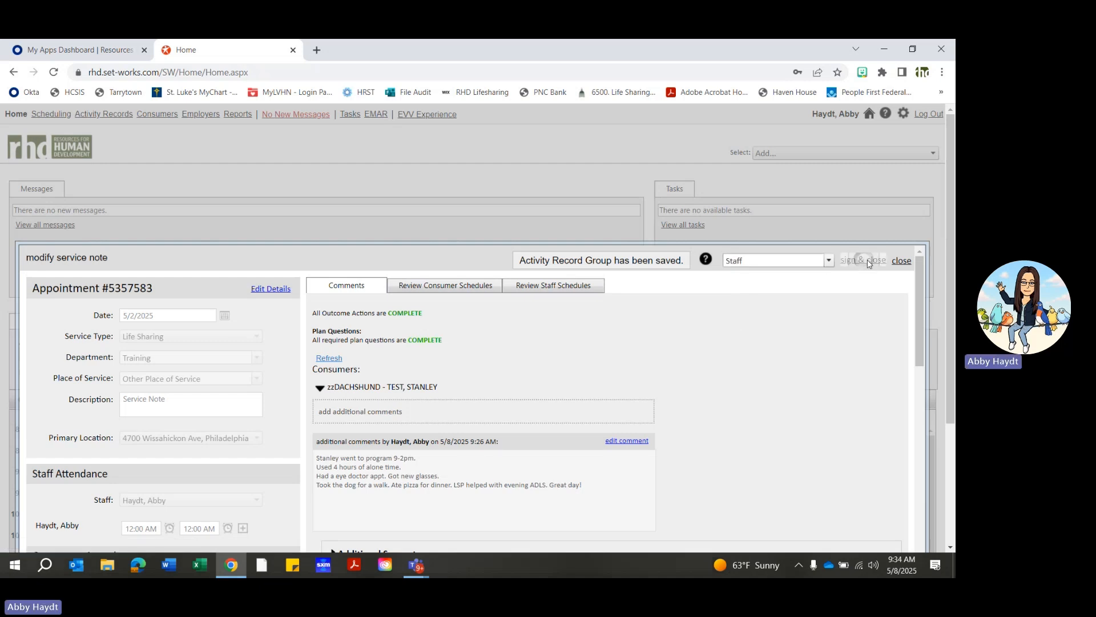
scroll(540, 370, down, 1)
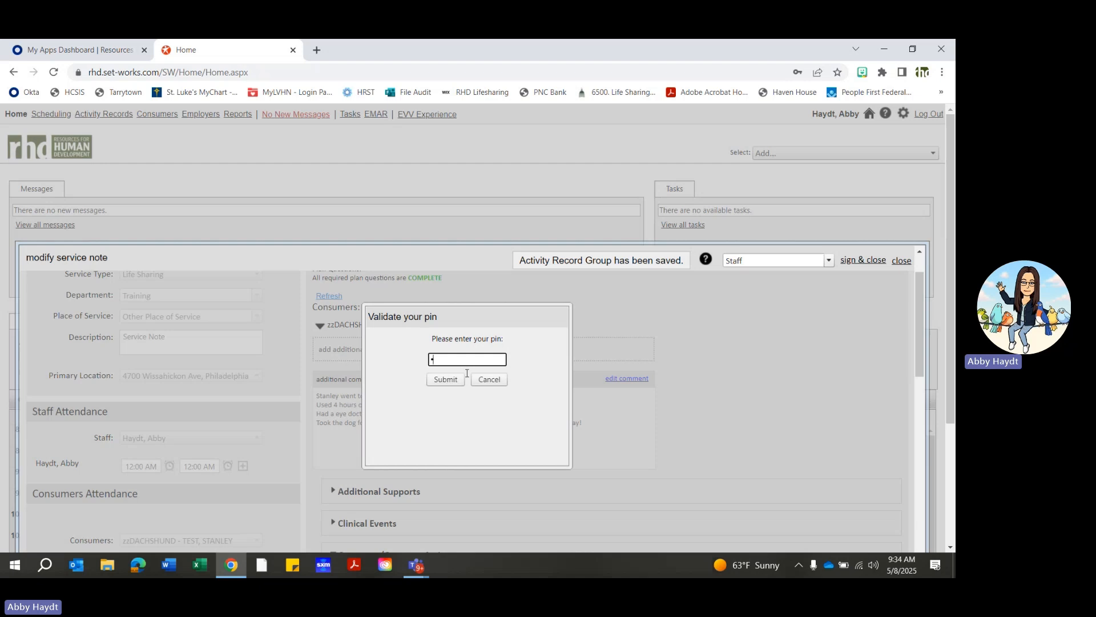
text(***)
click(440, 382)
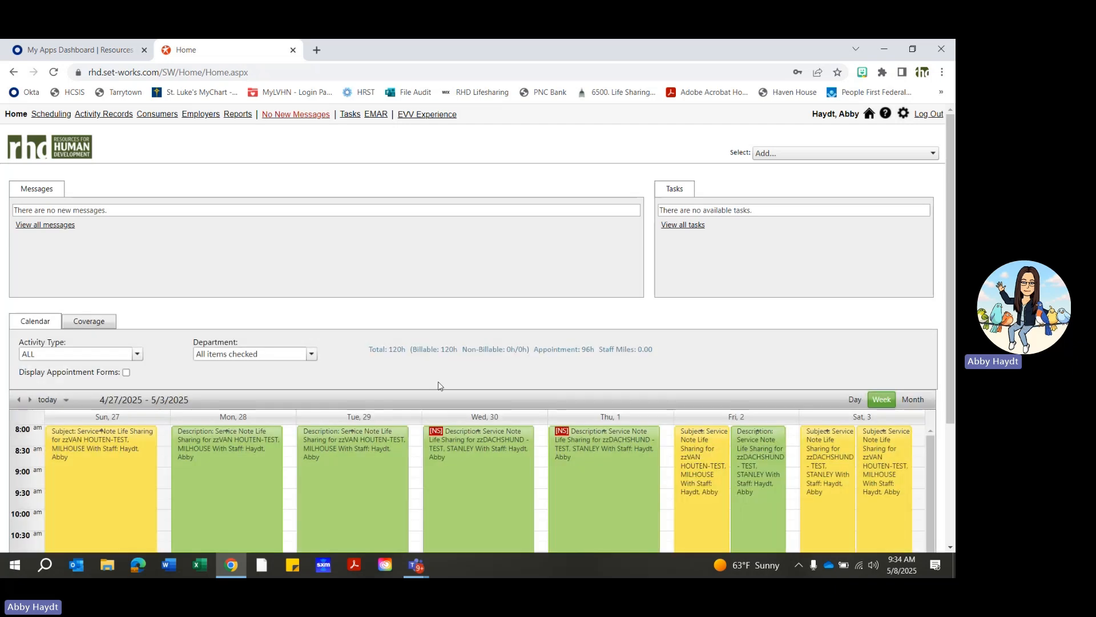
- Open the Life Sharing service note marked NS on Thursday, May 1, and expand the consumer's Outcomes/Outcome Actions
scroll(822, 322, down, 2)
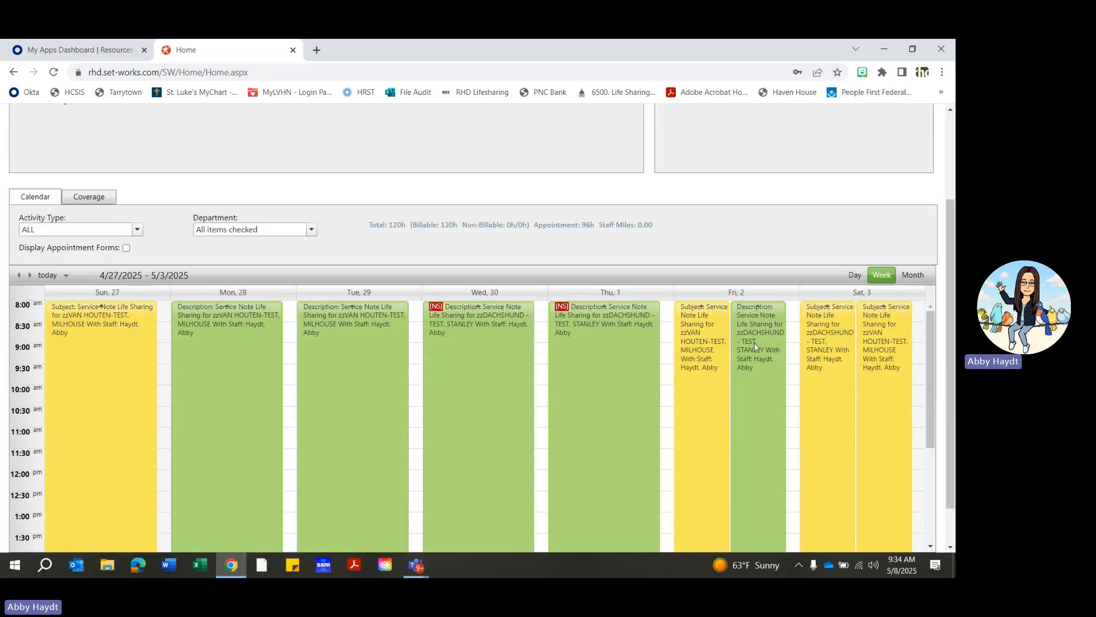
mouse_move(759, 405)
mouse_move(609, 364)
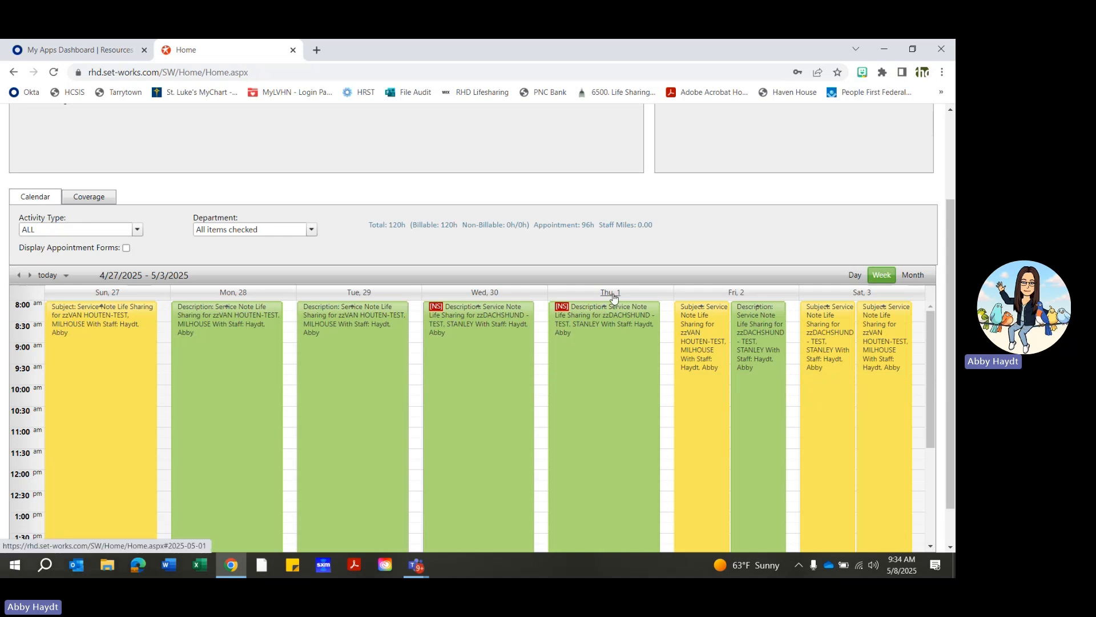
mouse_move(593, 402)
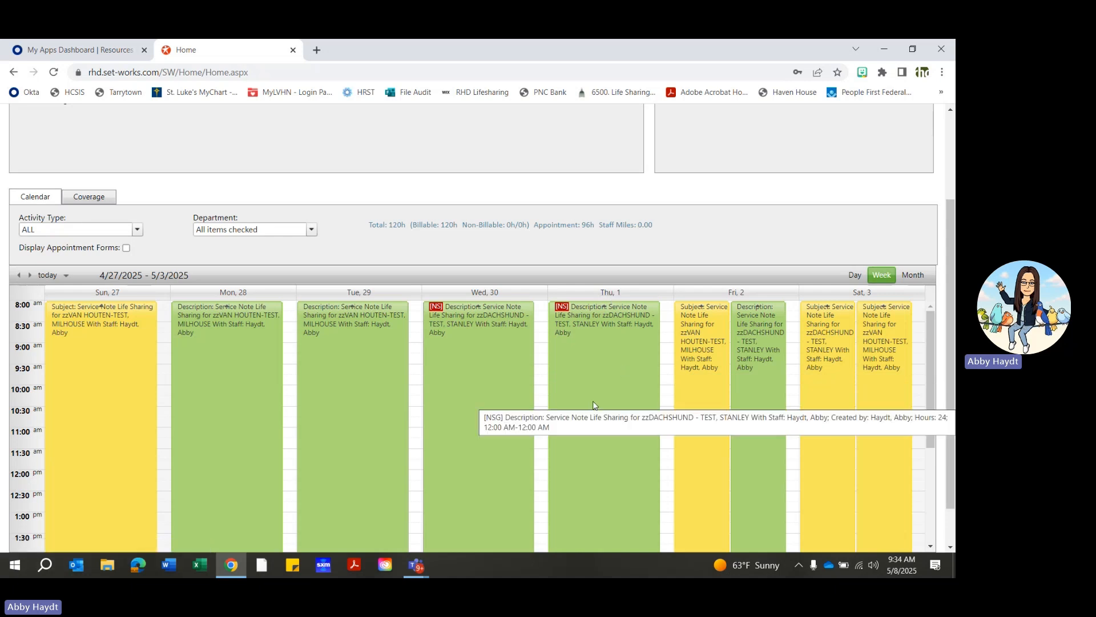
double_click(619, 378)
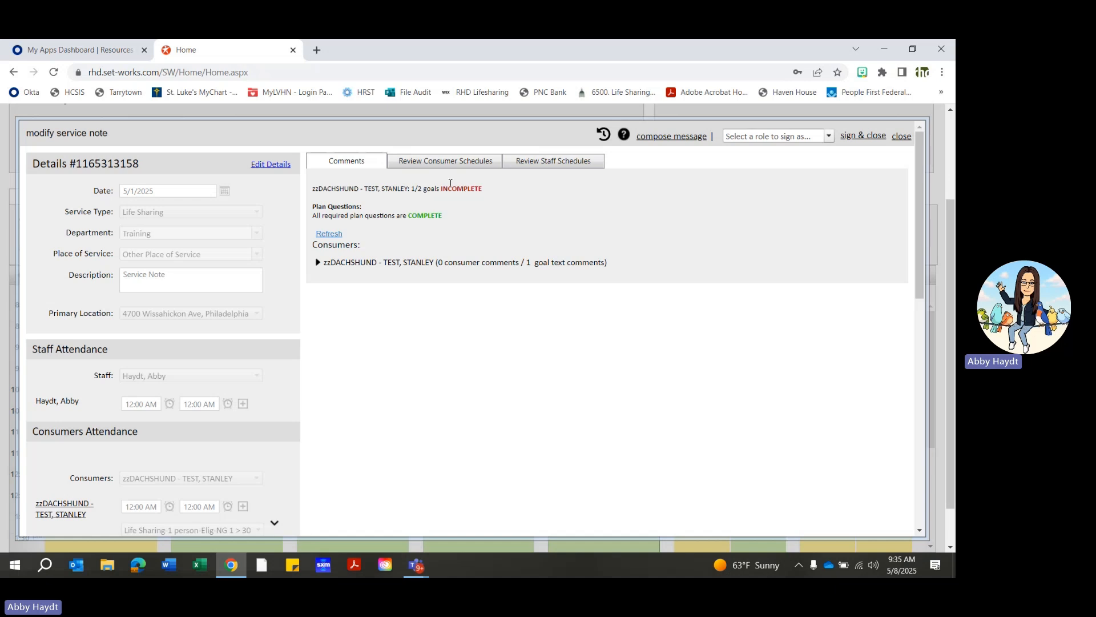
click(319, 264)
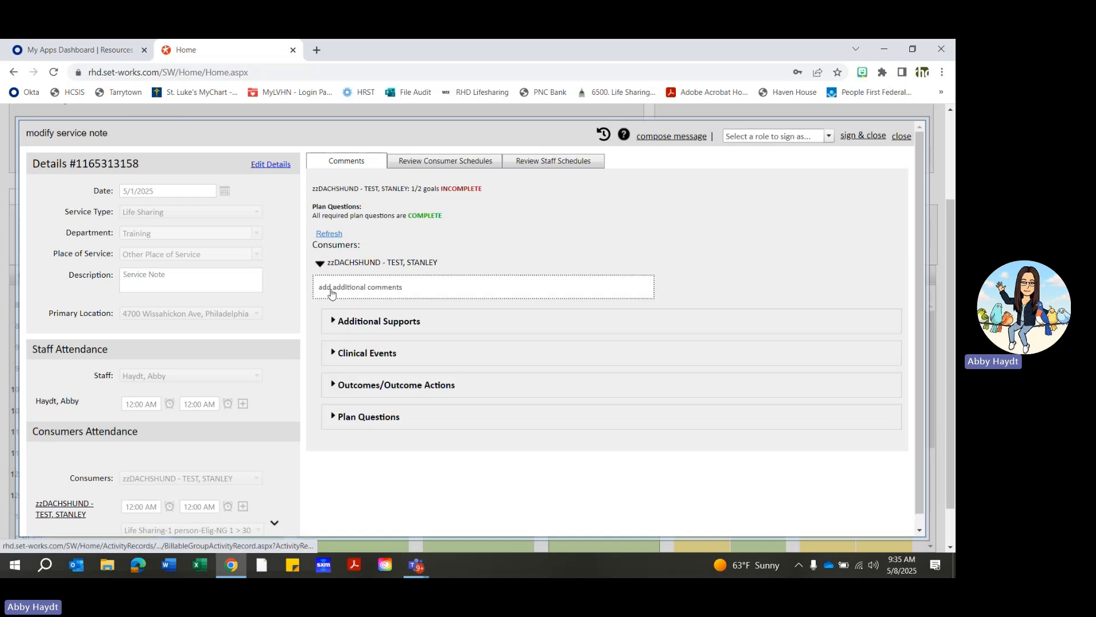
click(333, 384)
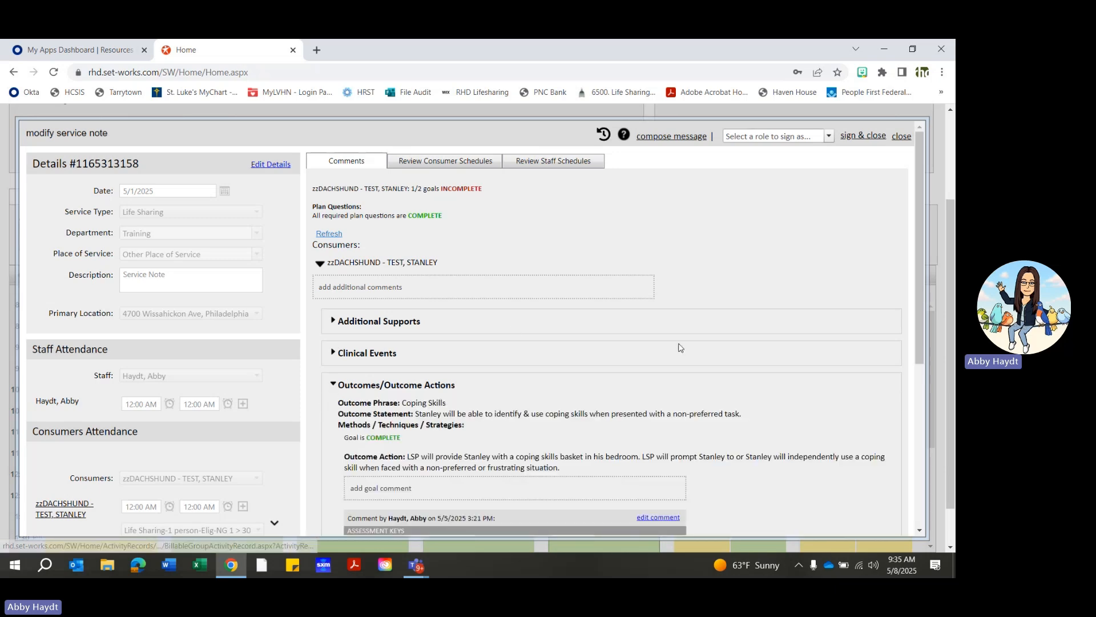
- Add a goal comment to the Independence outcome with Not Addressed, the N/A intervention and the text N/A, and save it
scroll(690, 351, down, 1)
scroll(690, 351, down, 2)
scroll(444, 338, down, 4)
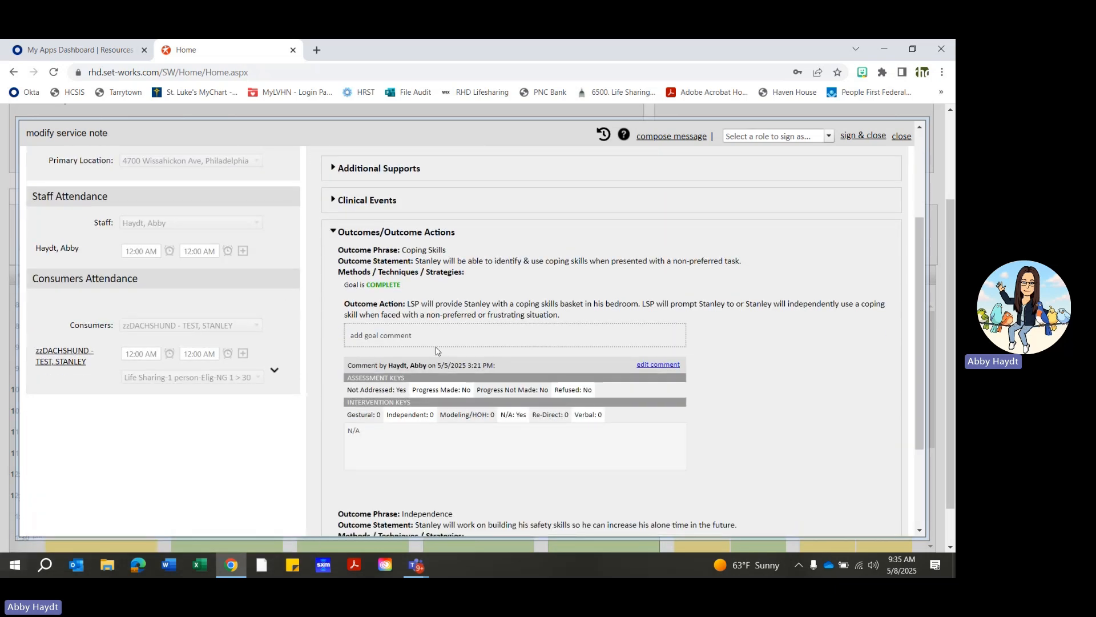
click(395, 458)
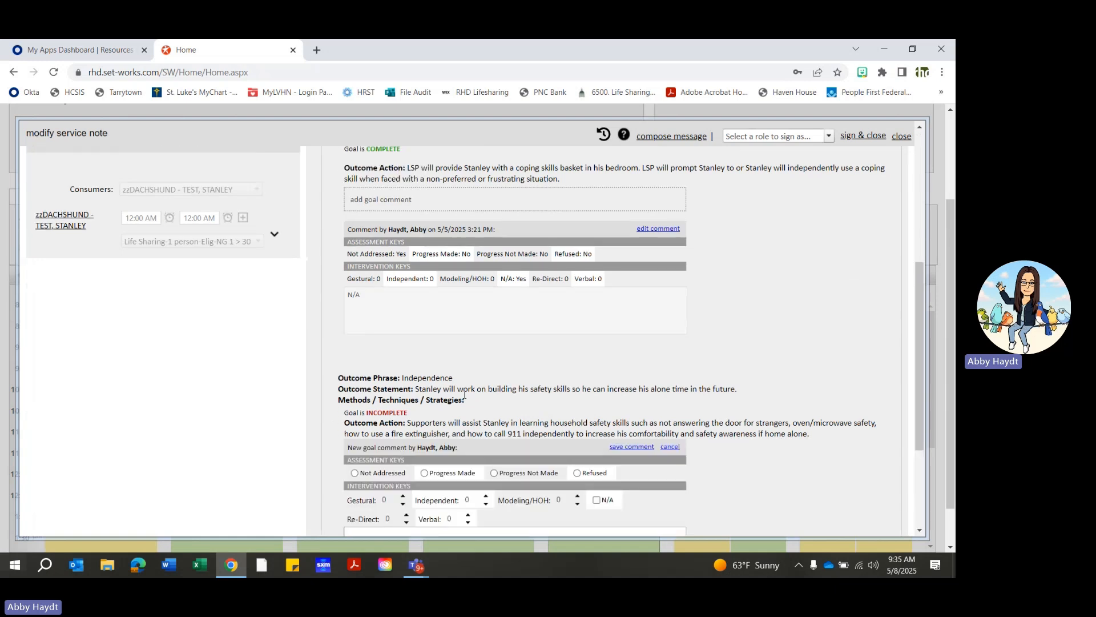
scroll(488, 388, down, 4)
click(355, 308)
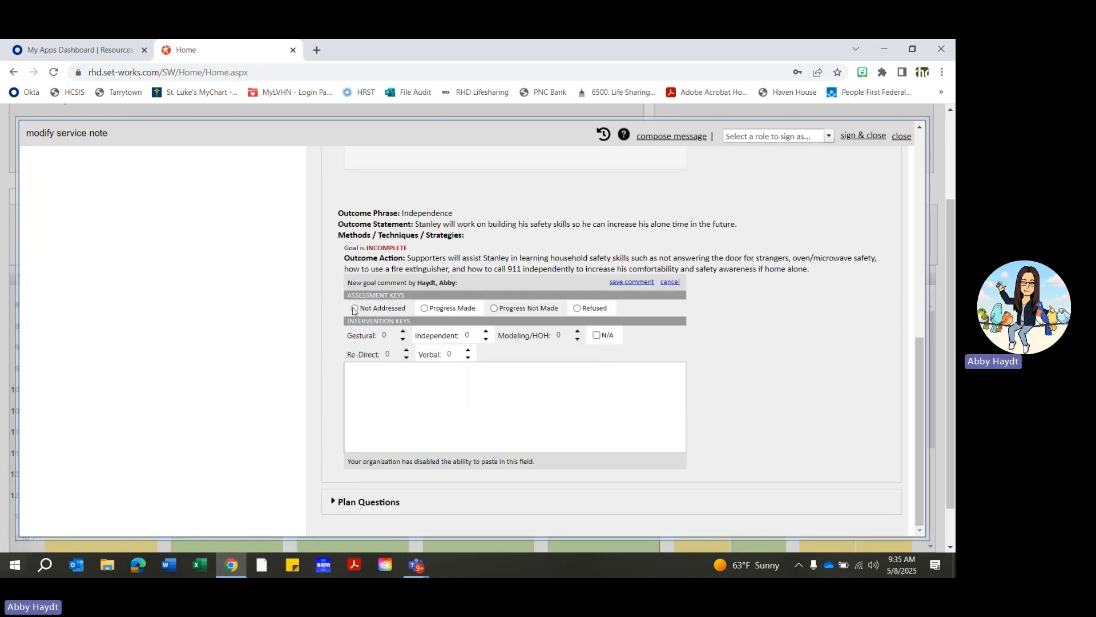
click(607, 338)
click(558, 384)
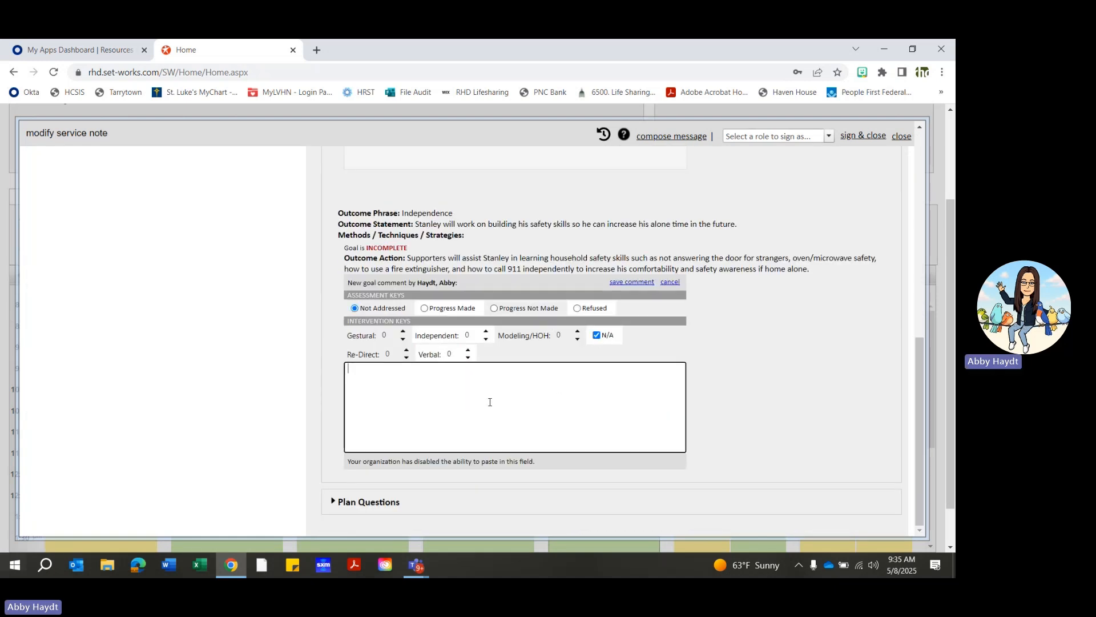
text(N/A)
click(647, 284)
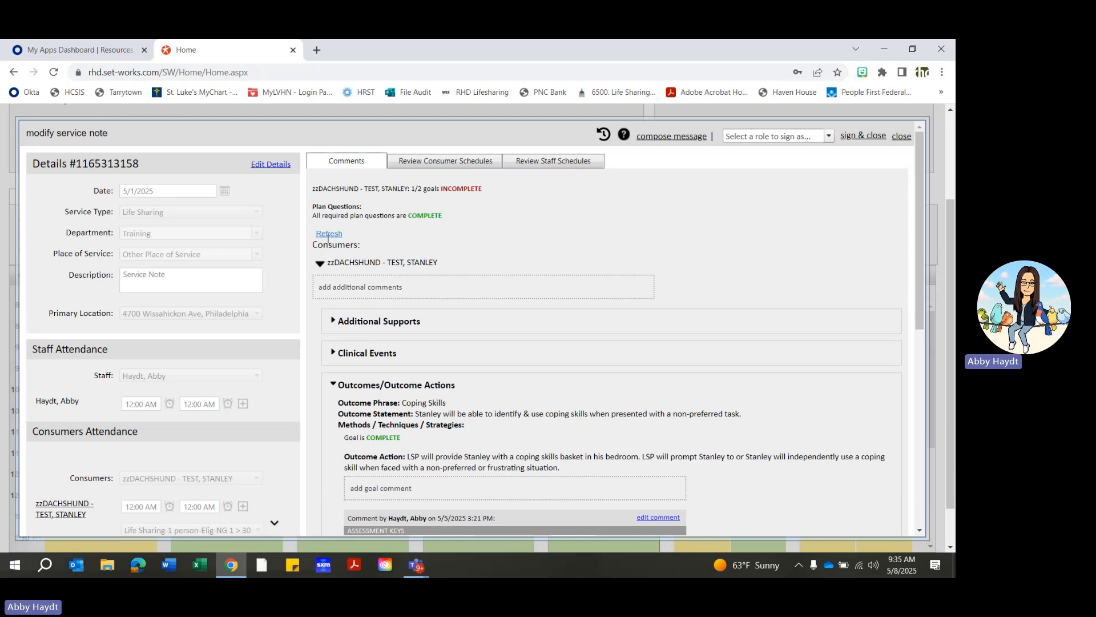
- Refresh the May 1 note's completion status, and sign and close it in the Staff role with the staff PIN
click(330, 234)
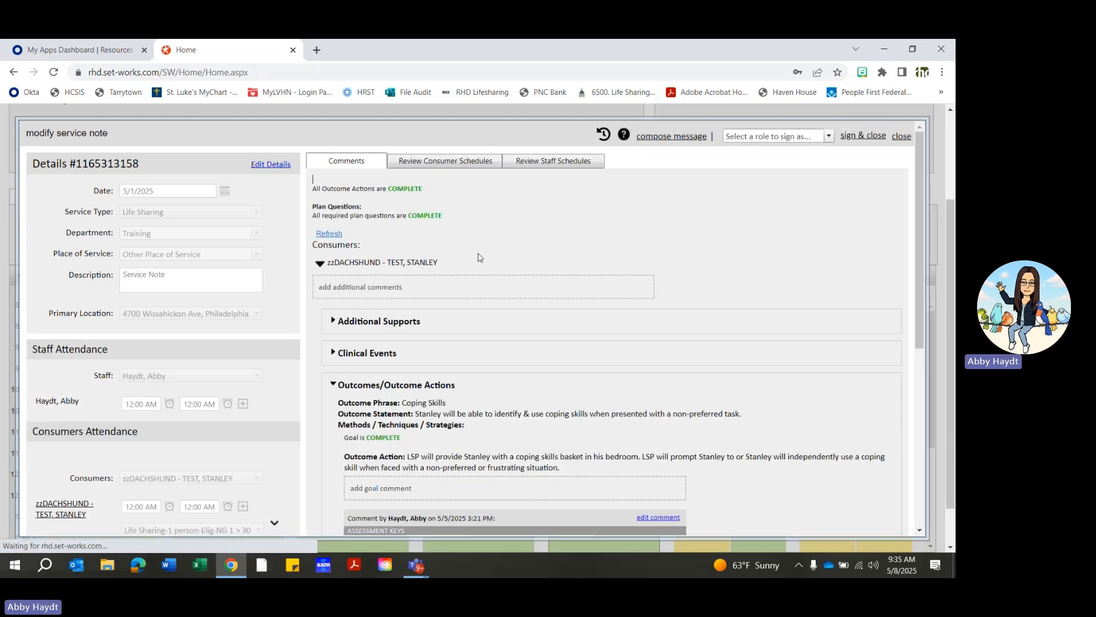
click(797, 135)
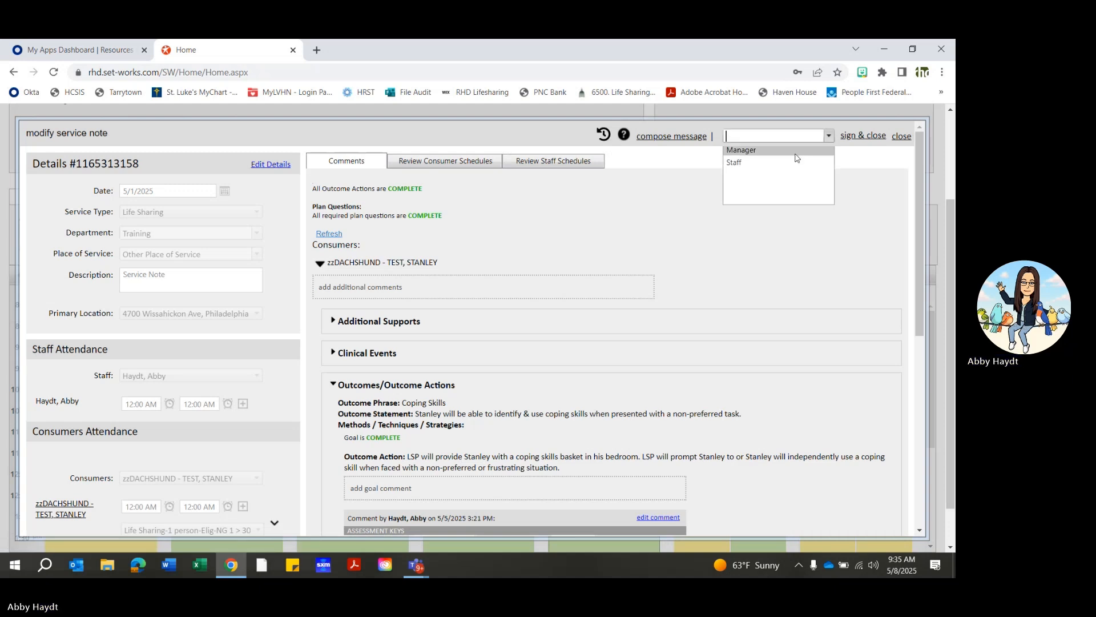
click(748, 163)
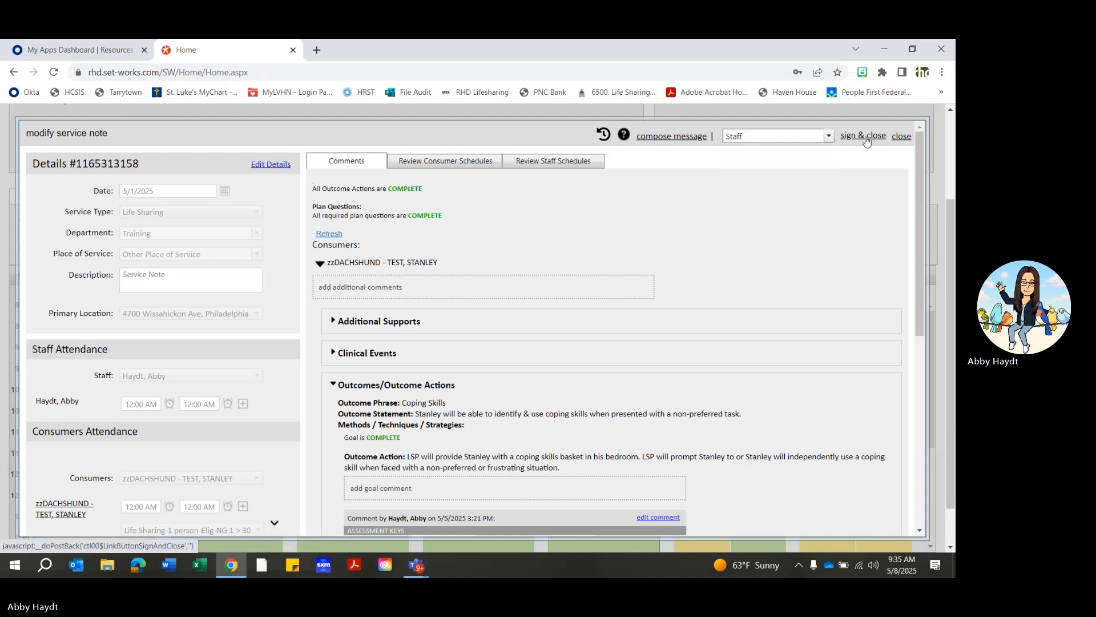
click(865, 137)
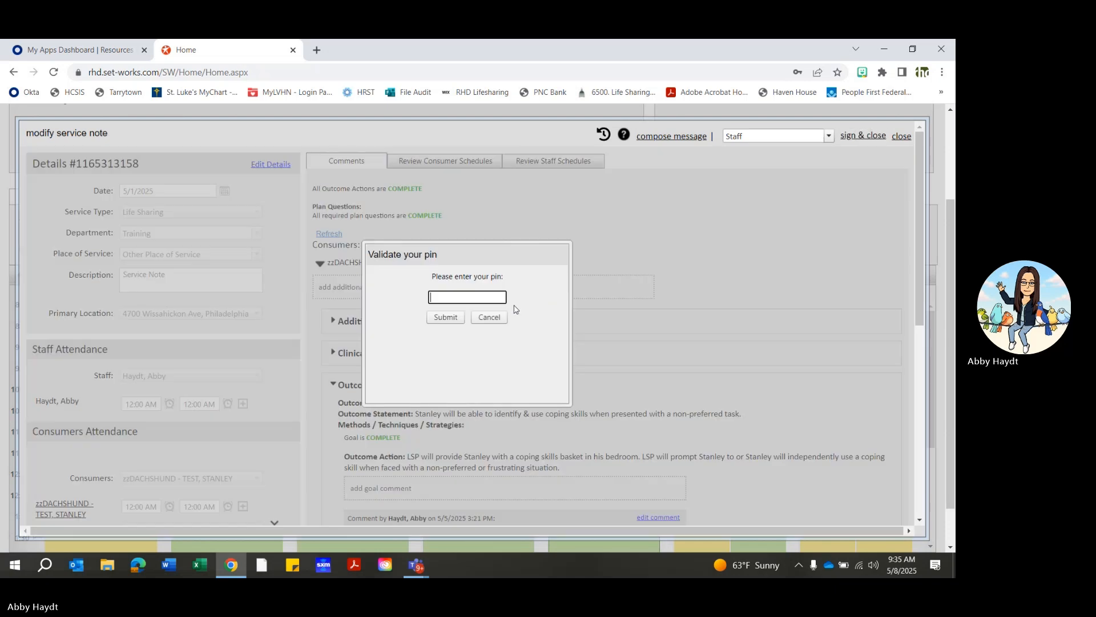
text(••••)
click(446, 317)
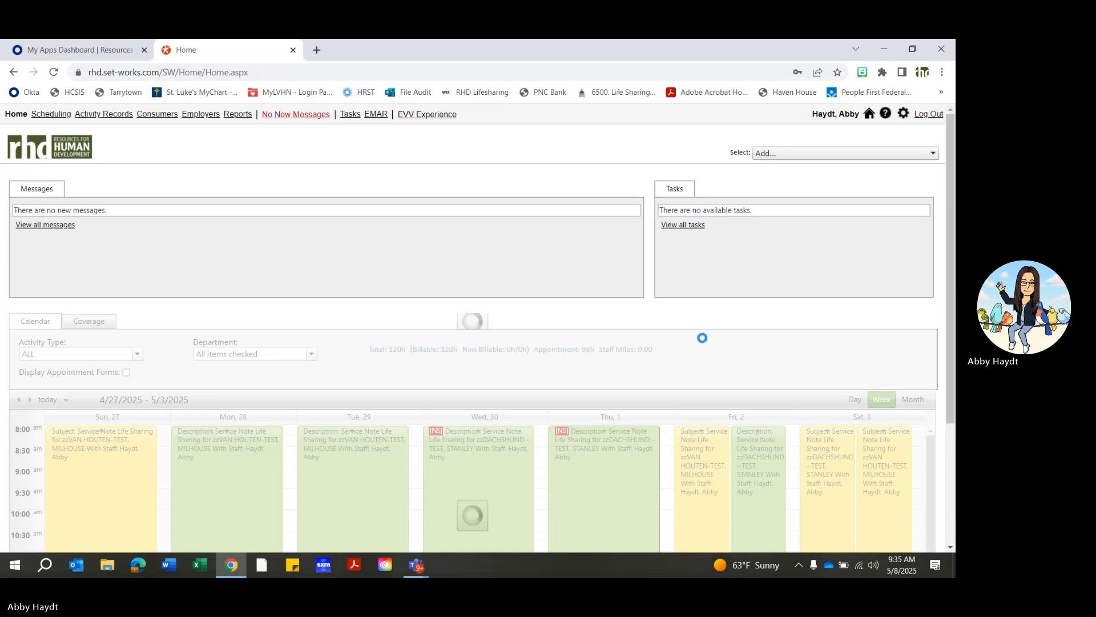
scroll(712, 346, down, 2)
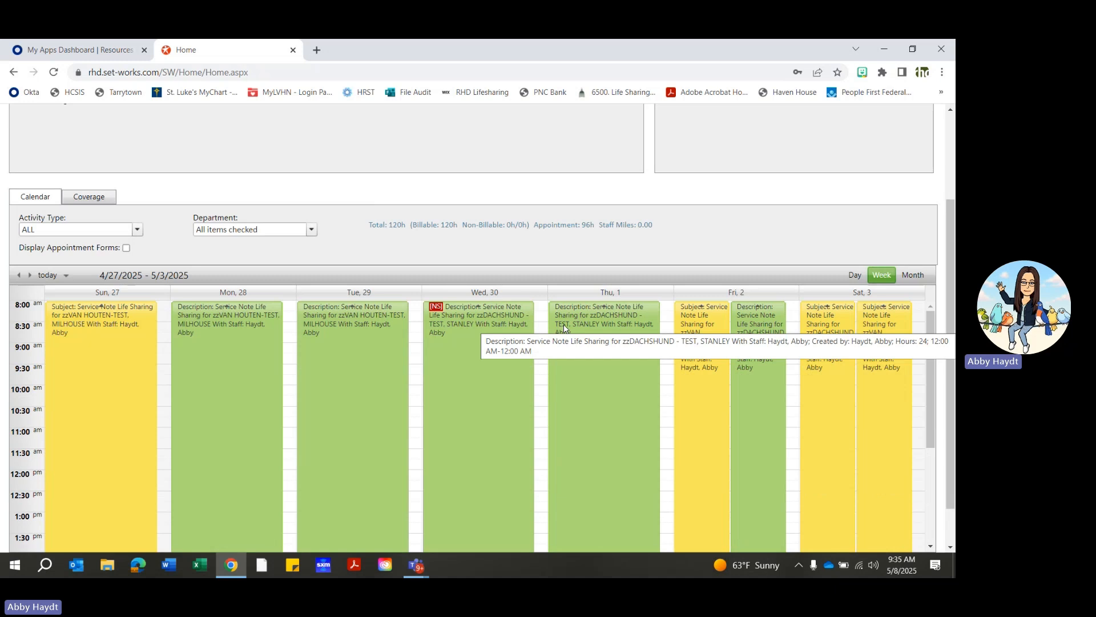
- Open the Life Sharing service note marked NS on Wednesday, April 30, and expand the consumer's Plan Questions
double_click(474, 380)
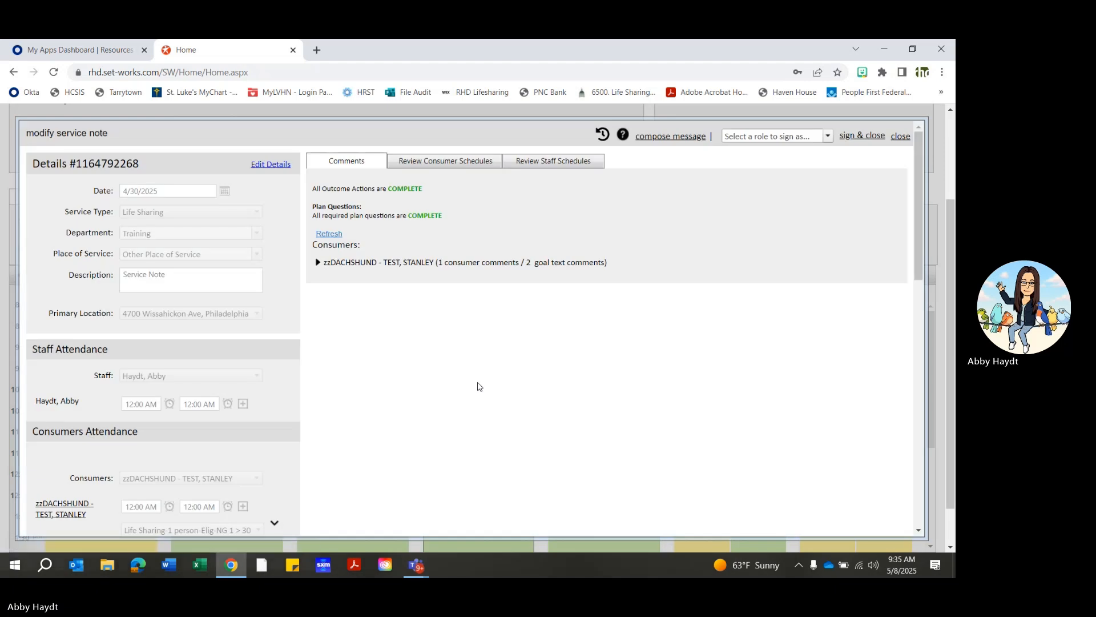
click(317, 263)
click(317, 263)
click(317, 263)
scroll(337, 423, down, 1)
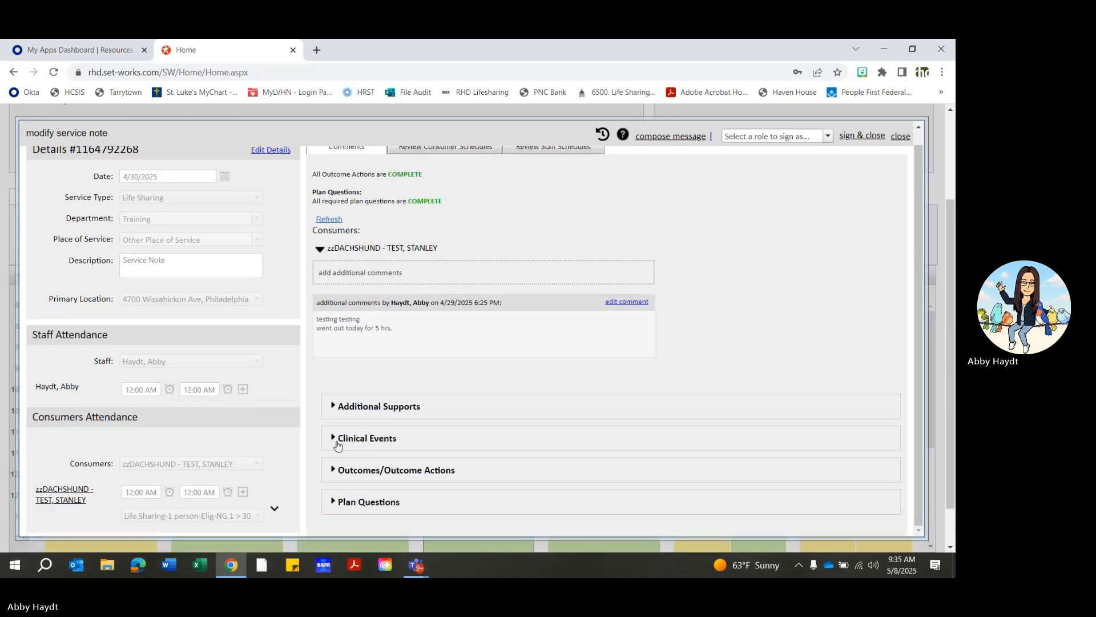
click(337, 502)
scroll(587, 457, down, 2)
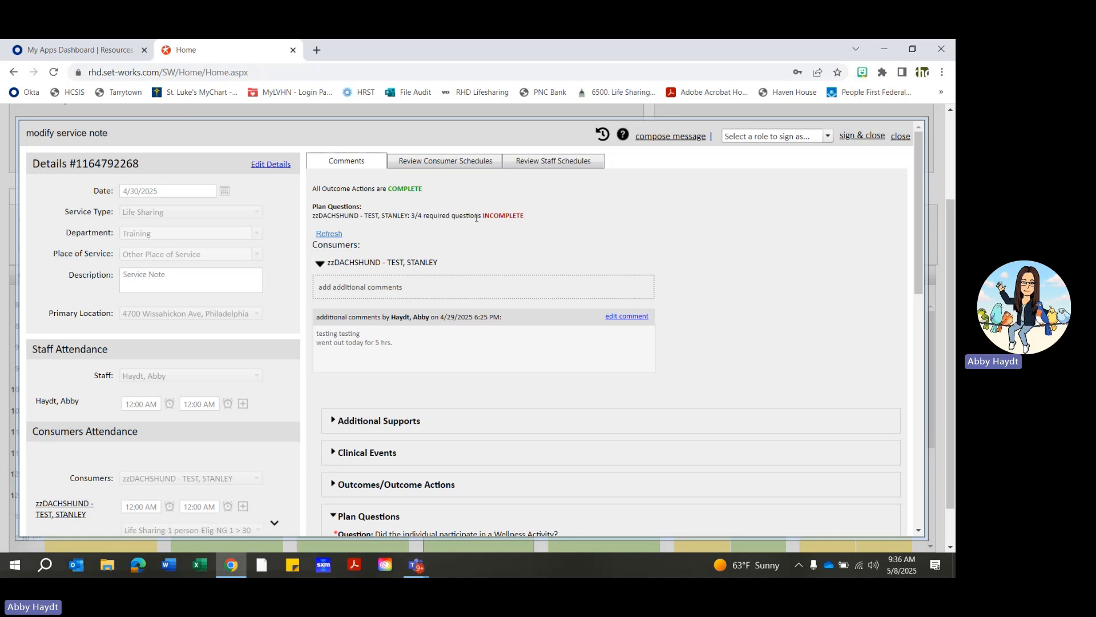
- Try to sign and close the April 30 note in the Staff role with the staff PIN, and dismiss the resulting alert
click(827, 136)
click(787, 164)
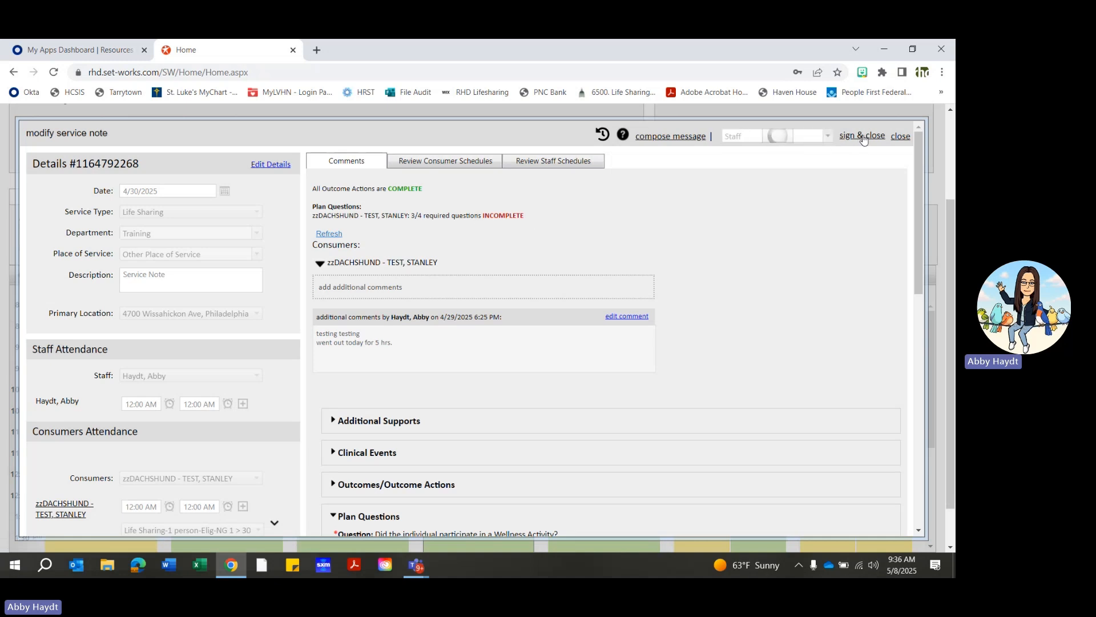
click(861, 137)
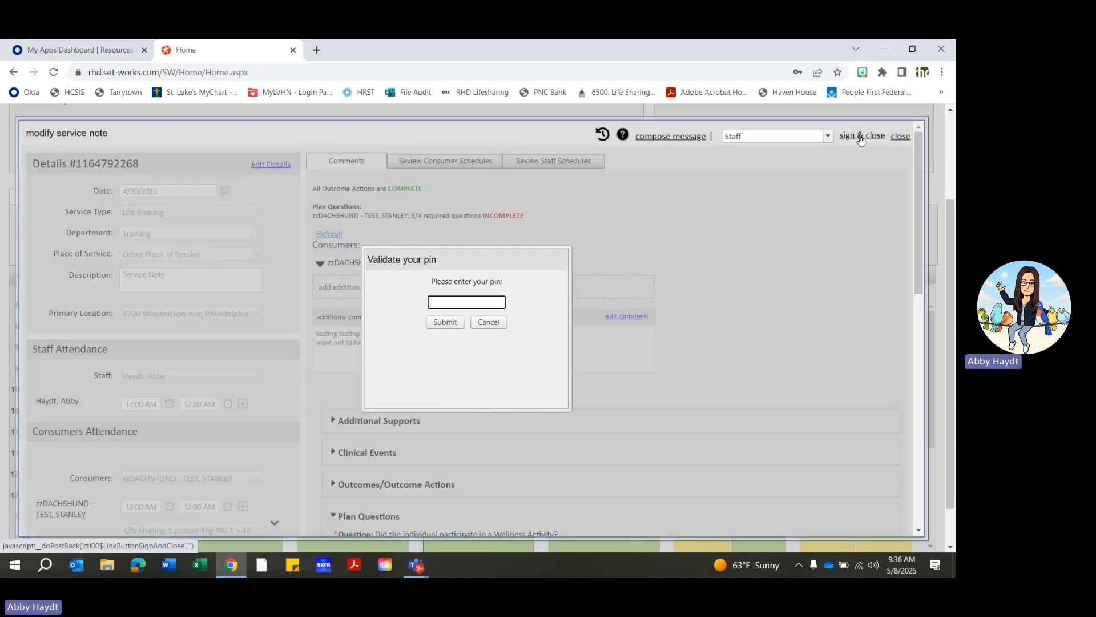
click(443, 325)
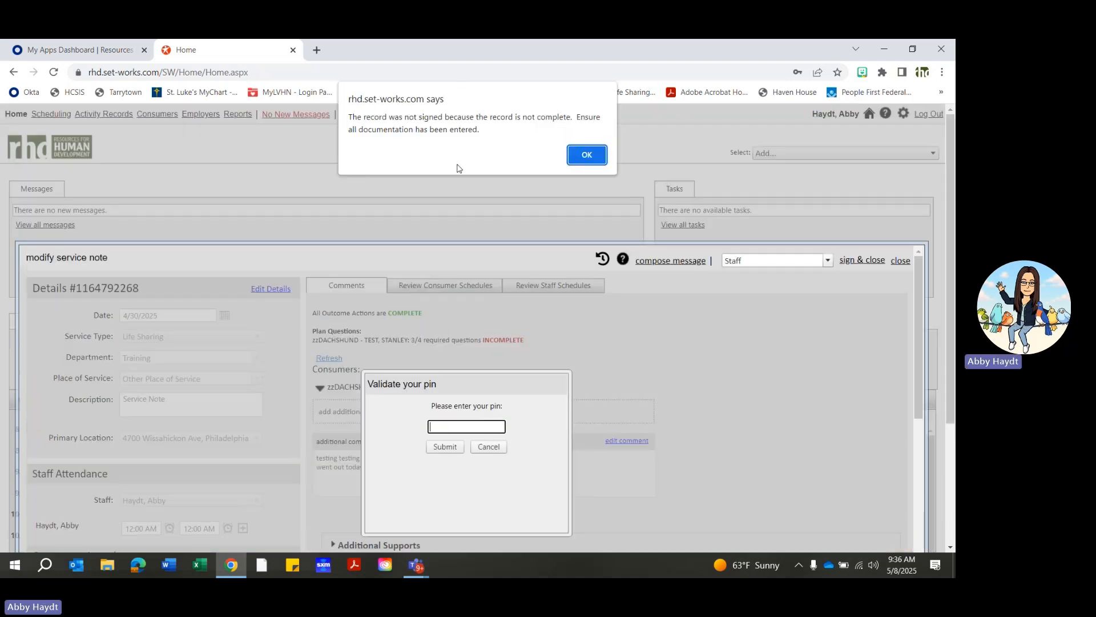
click(586, 155)
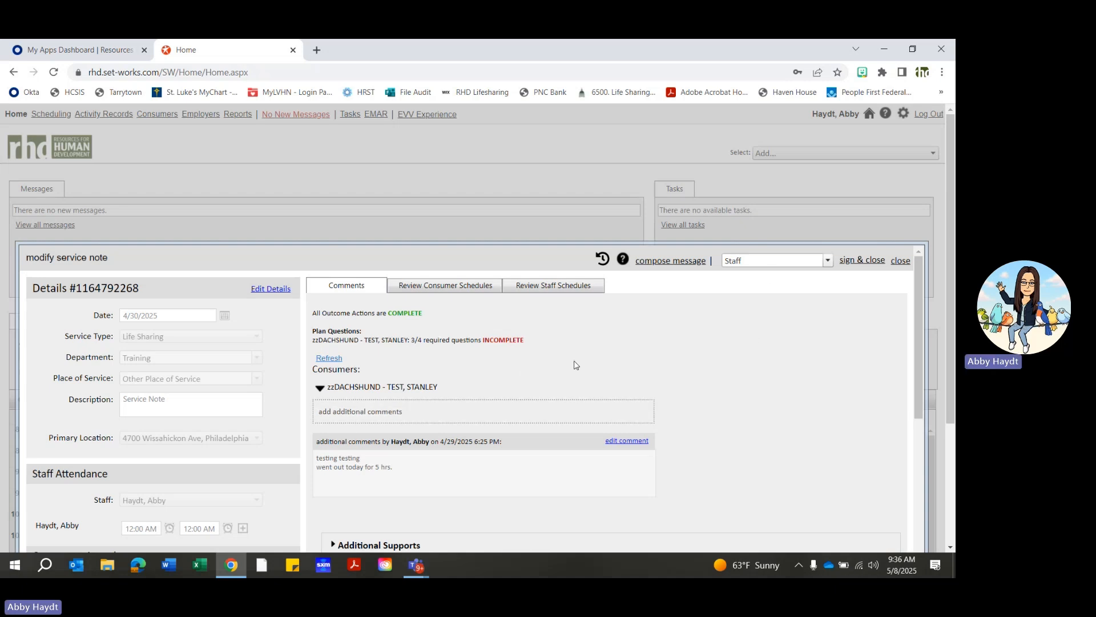
- Review the April 30 note's Plan Questions and completion status, and close the note without signing it
scroll(702, 365, down, 10)
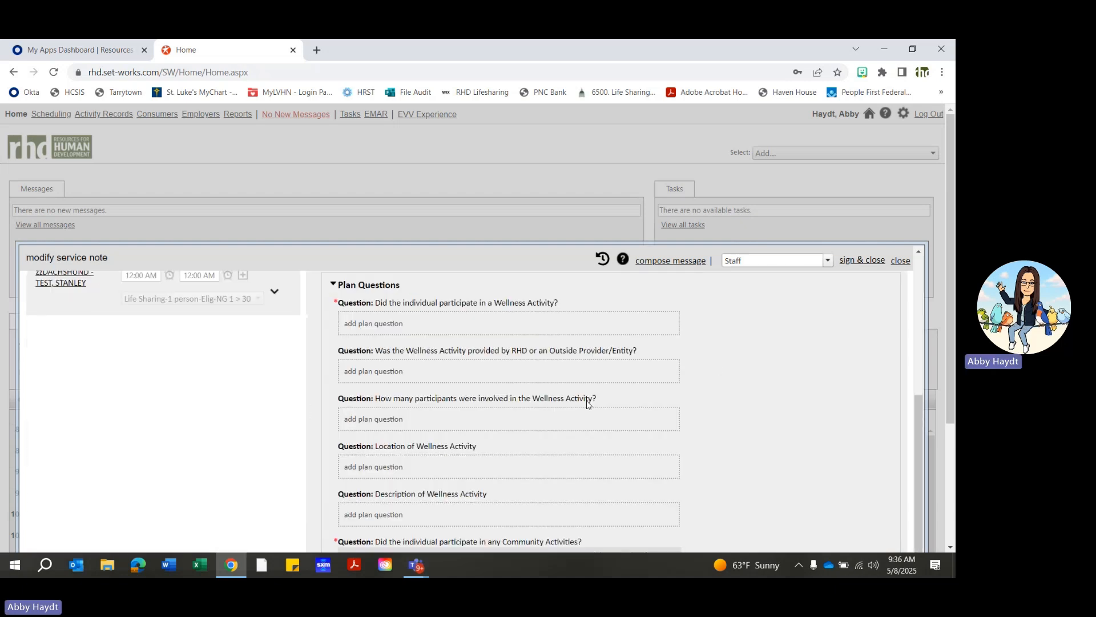
scroll(585, 404, up, 10)
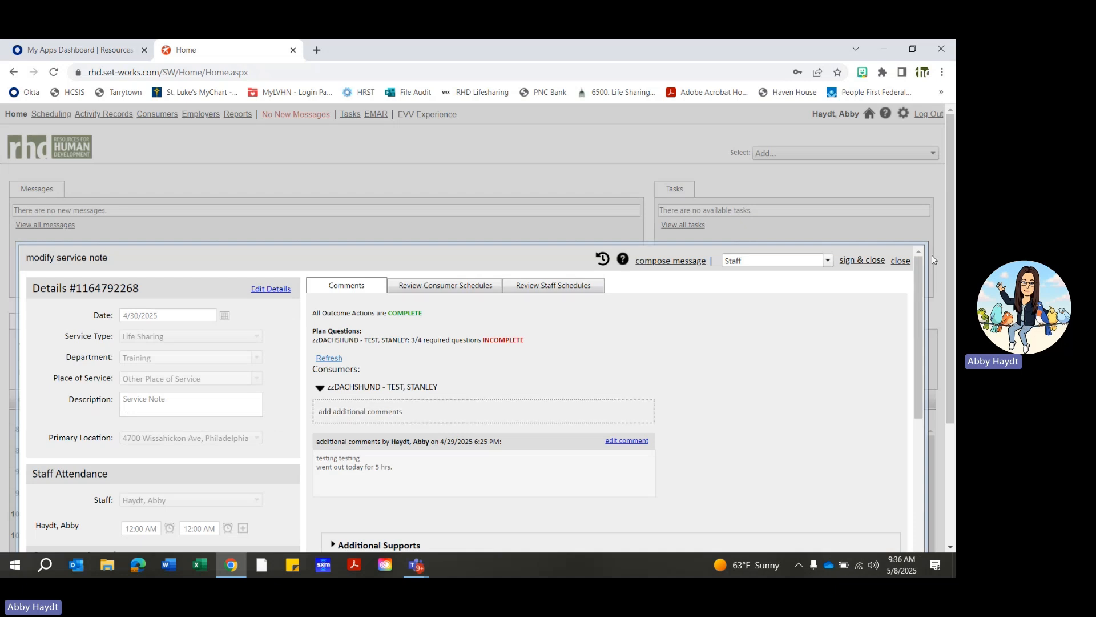
click(902, 261)
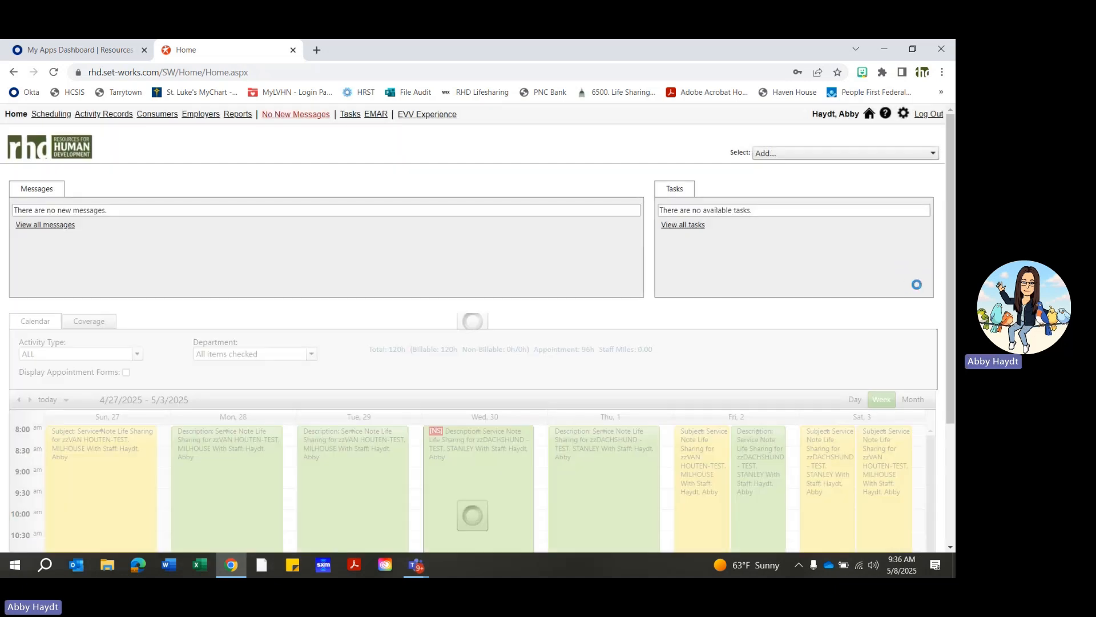